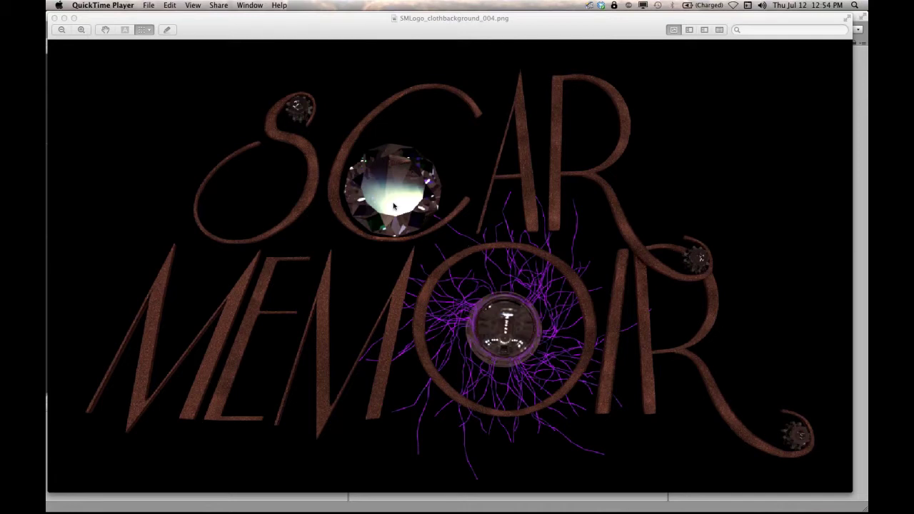
Quit Preview to put away the SMLogo_clothbackground_004.png logo image.
click(100, 18)
click(87, 5)
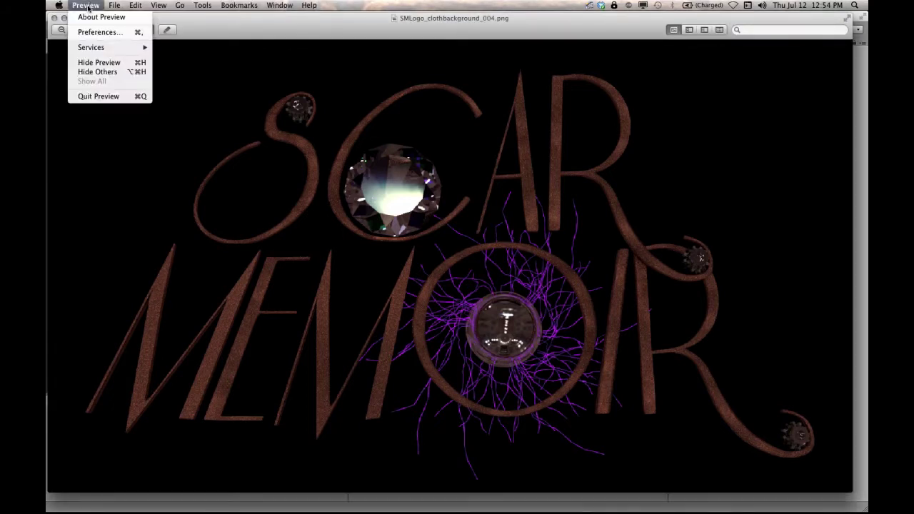
click(93, 96)
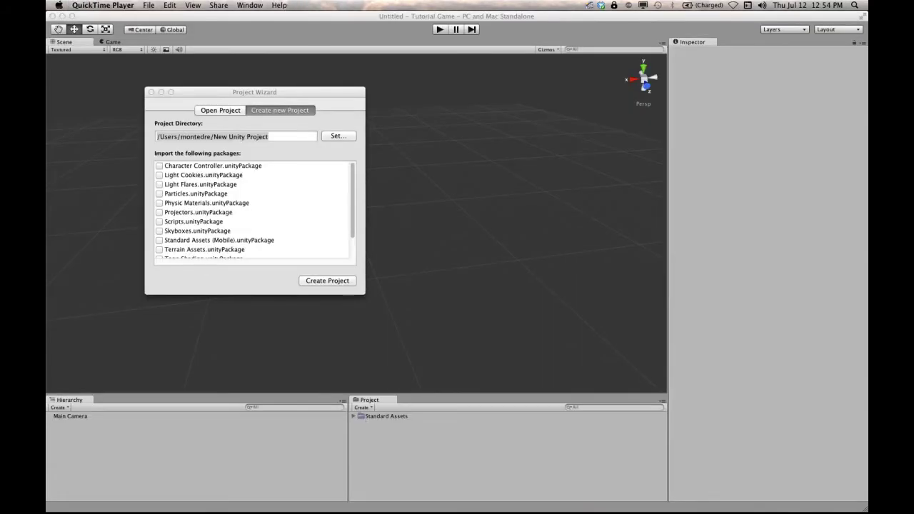
Minimise the Unity, Firefox and Blender windows and dismiss the Project Wizard to reveal the two Finder folder windows.
click(62, 16)
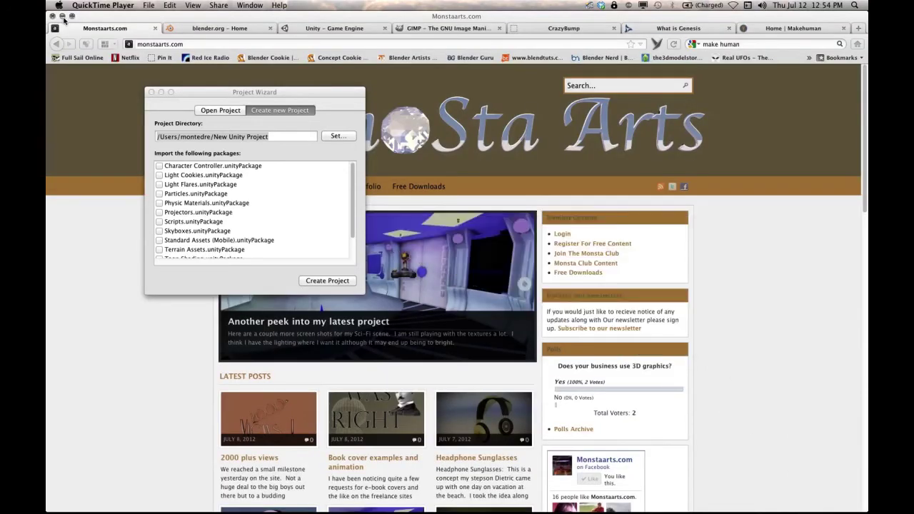
click(62, 16)
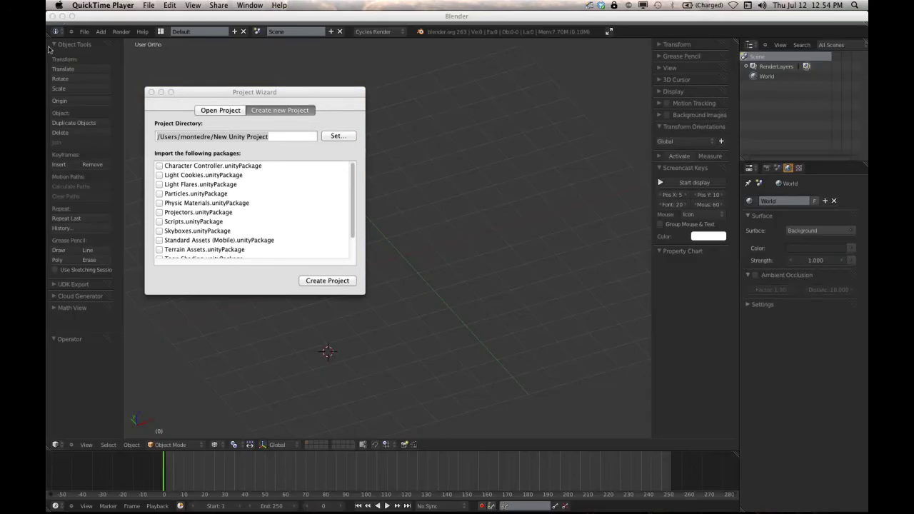
click(63, 16)
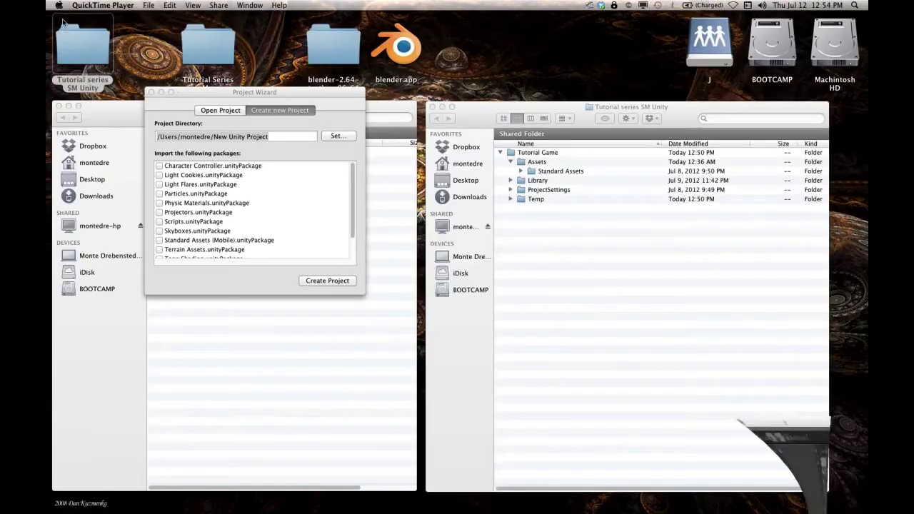
click(175, 93)
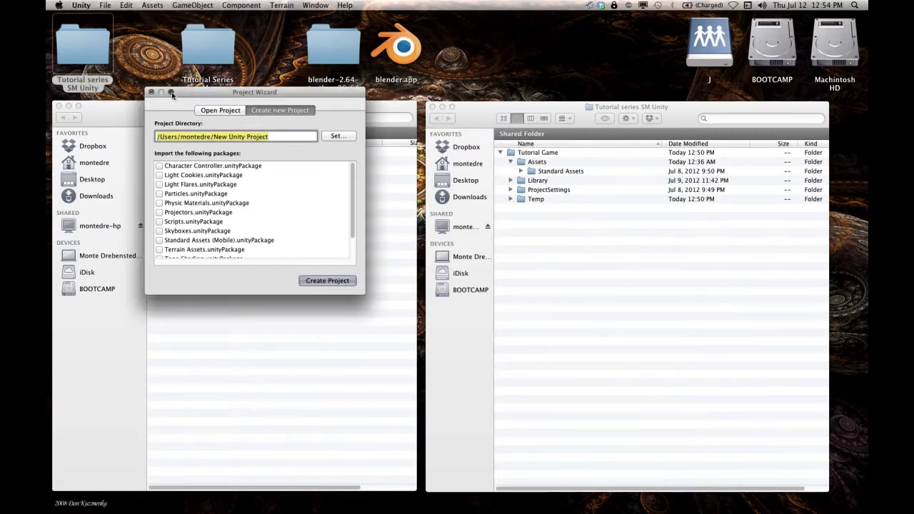
click(171, 93)
click(55, 17)
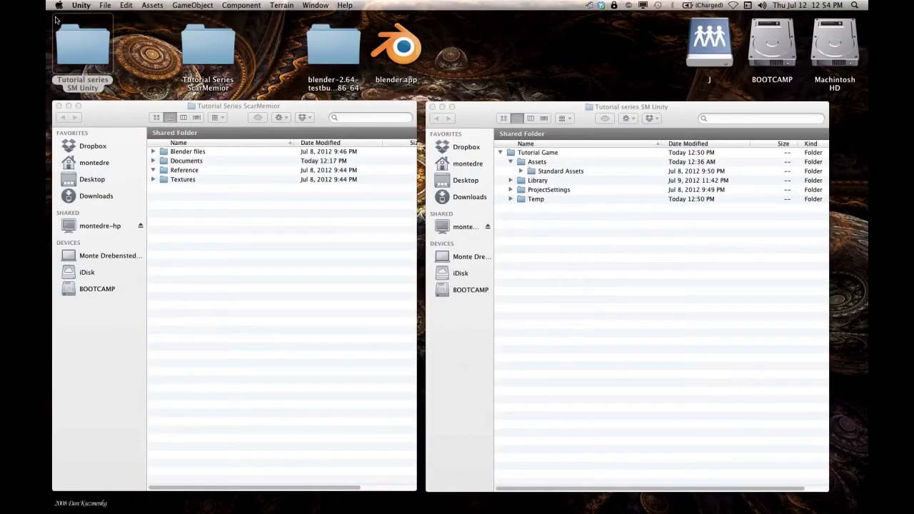
Collapse the Reference folder in Tutorial Series ScarMemior and look inside the Blender files folder.
click(260, 251)
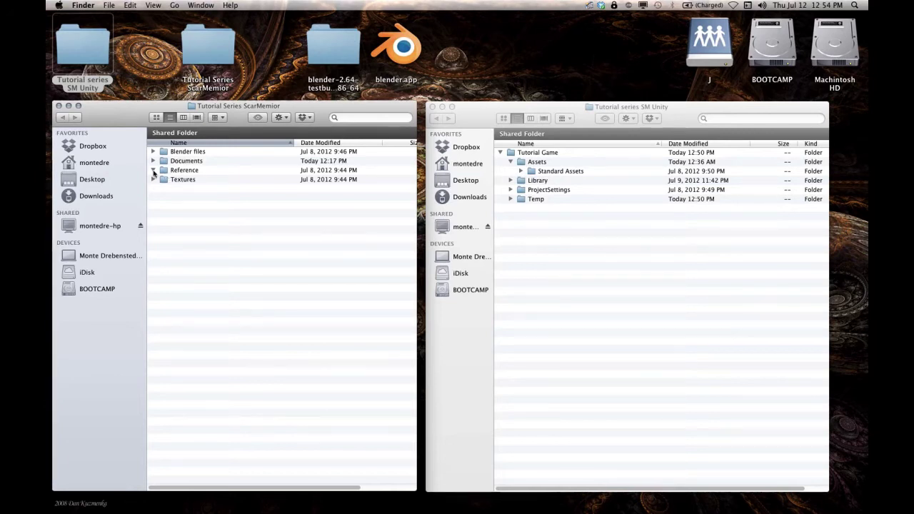
click(154, 171)
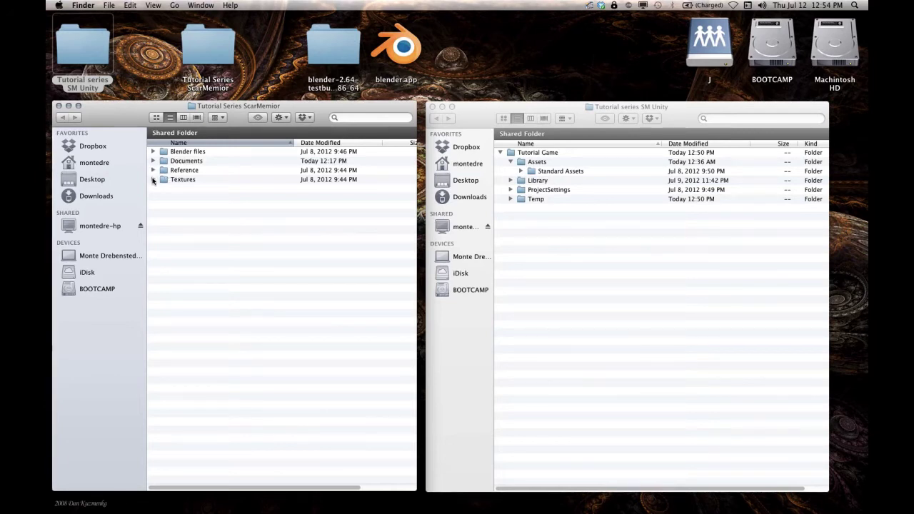
click(152, 178)
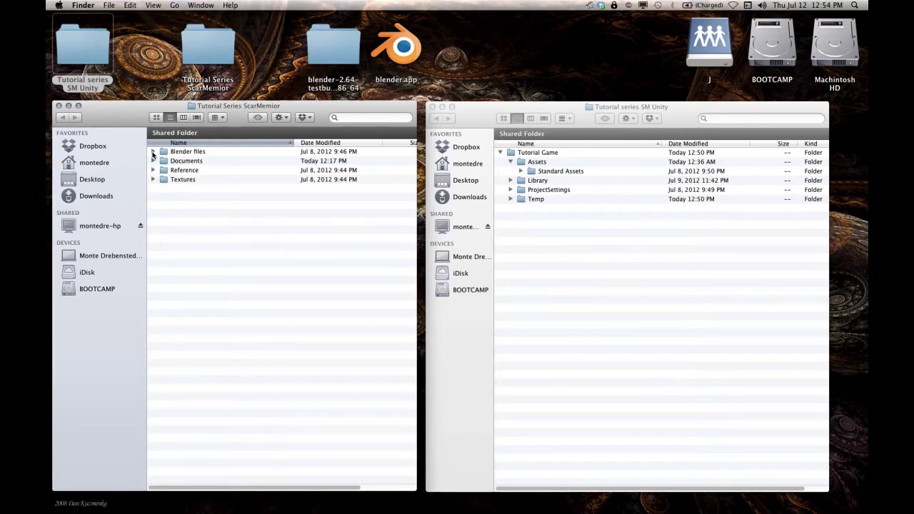
click(154, 152)
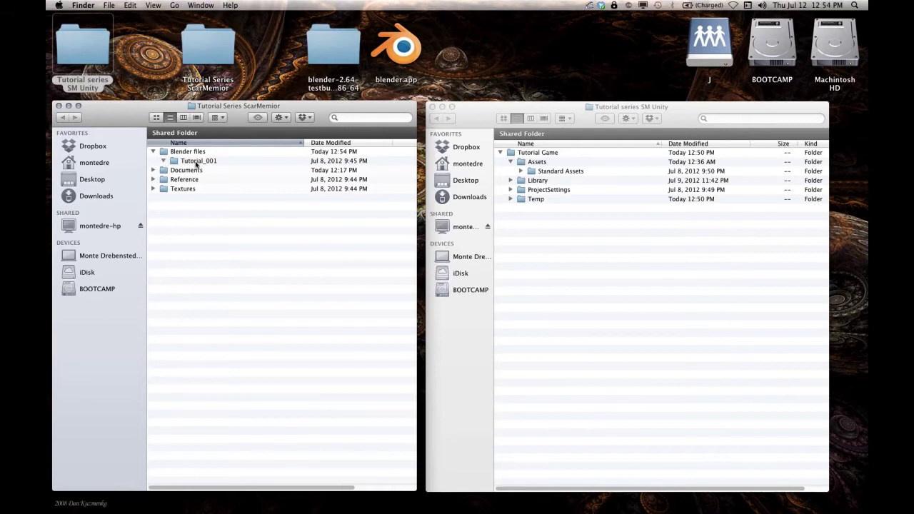
click(152, 152)
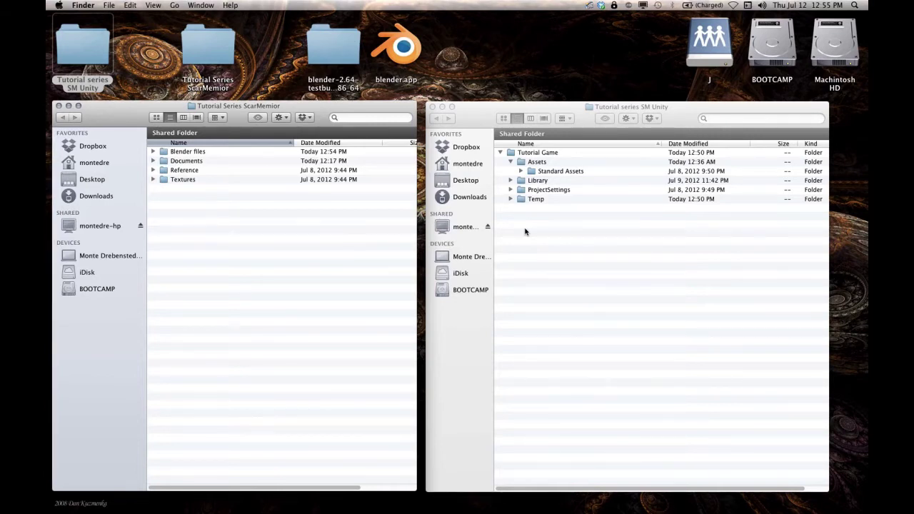
Collapse the Assets and Tutorial Game folders in the Tutorial series SM Unity window.
click(604, 242)
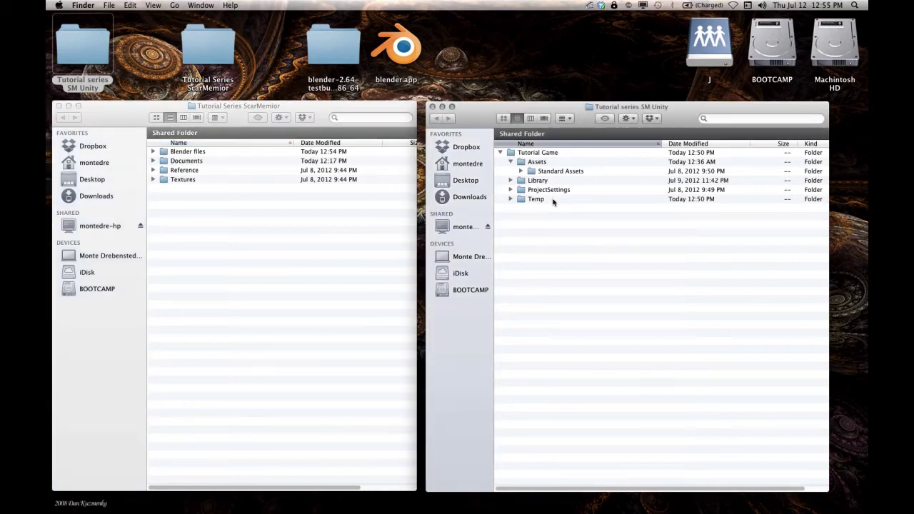
click(509, 162)
click(501, 153)
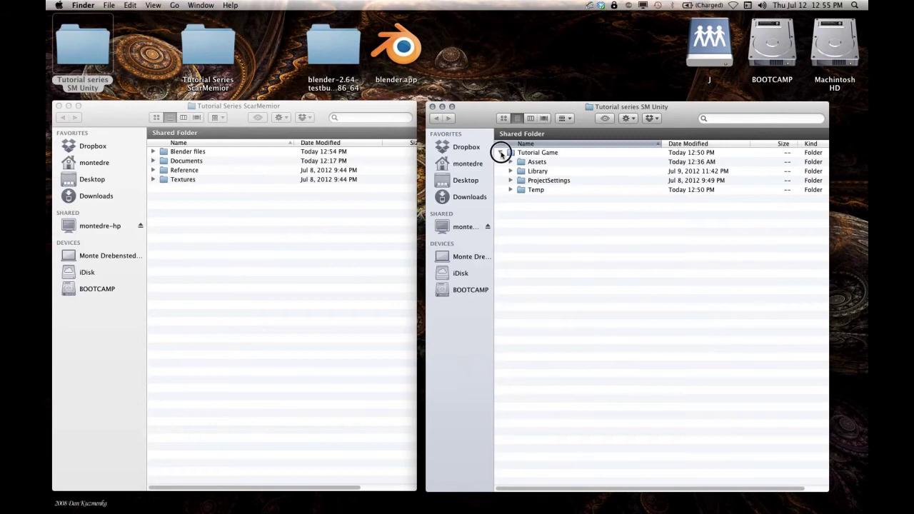
Switch to Firefox and look over the Monstaarts.com home page.
mouse_move(257, 499)
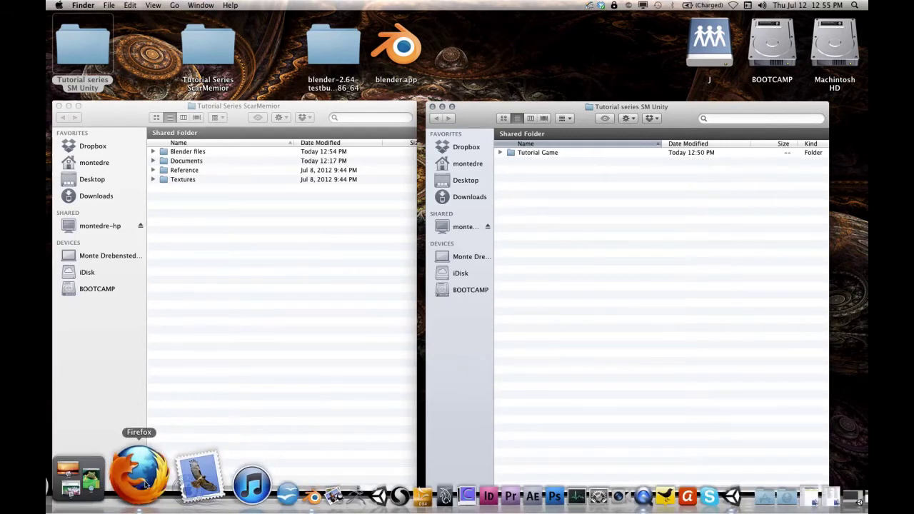
click(145, 484)
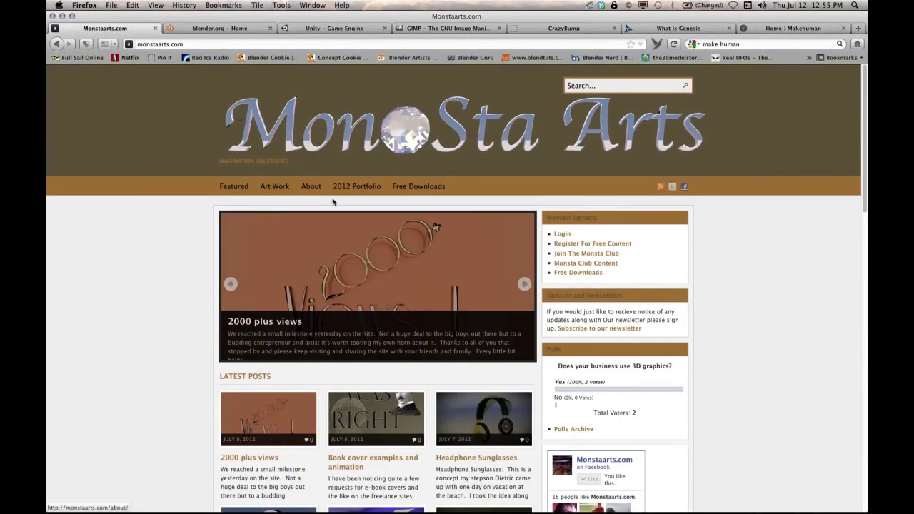
scroll(332, 200, down, 1)
scroll(333, 198, up, 1)
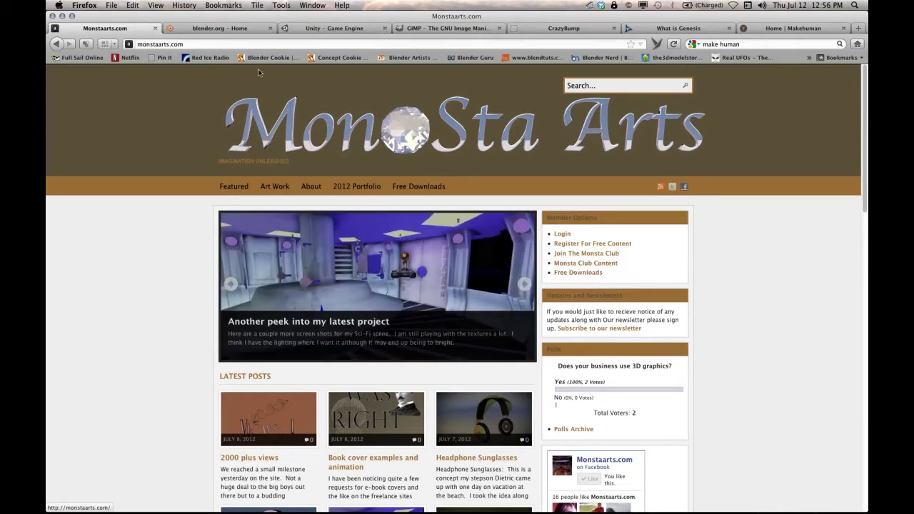
View the blender.org home page and the Unity game engine home page.
click(228, 32)
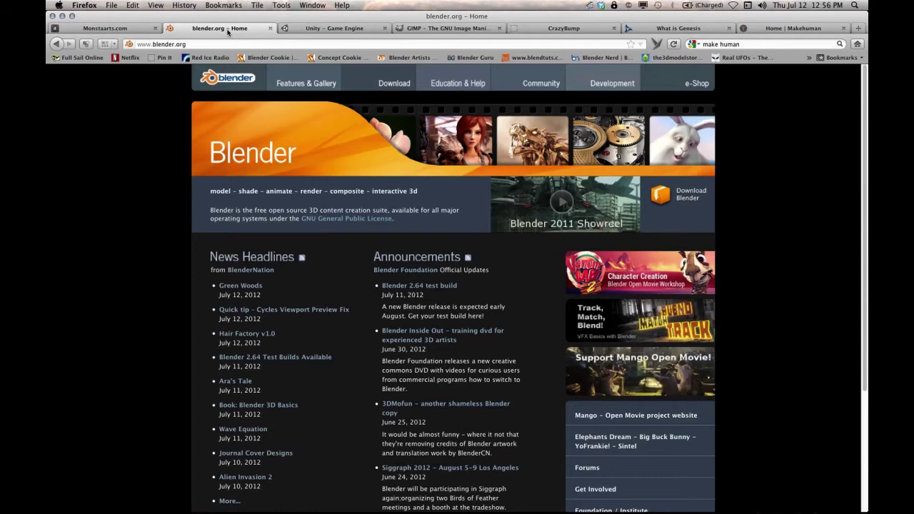
scroll(335, 230, down, 4)
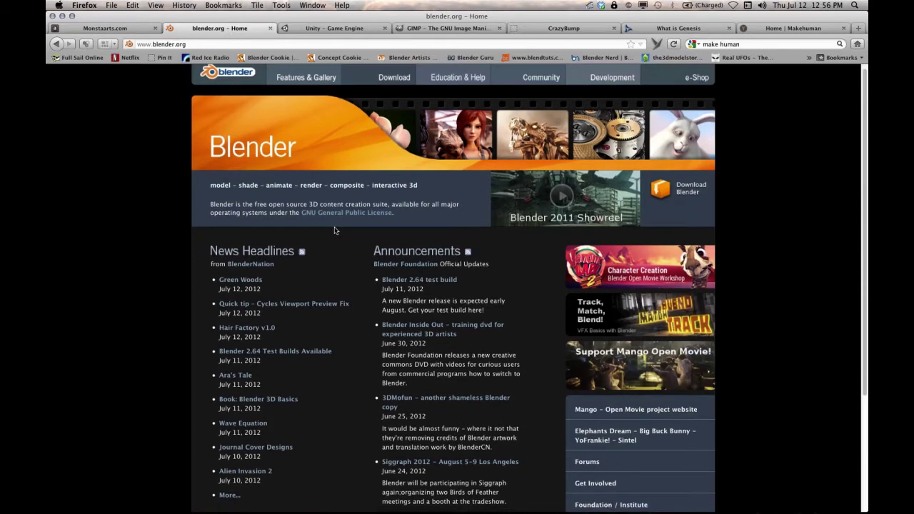
scroll(334, 229, up, 4)
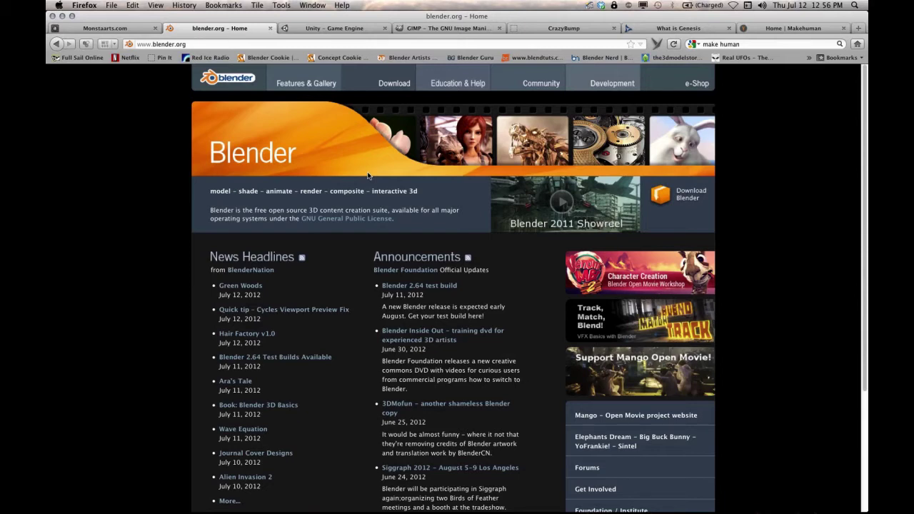
click(332, 28)
scroll(365, 253, down, 1)
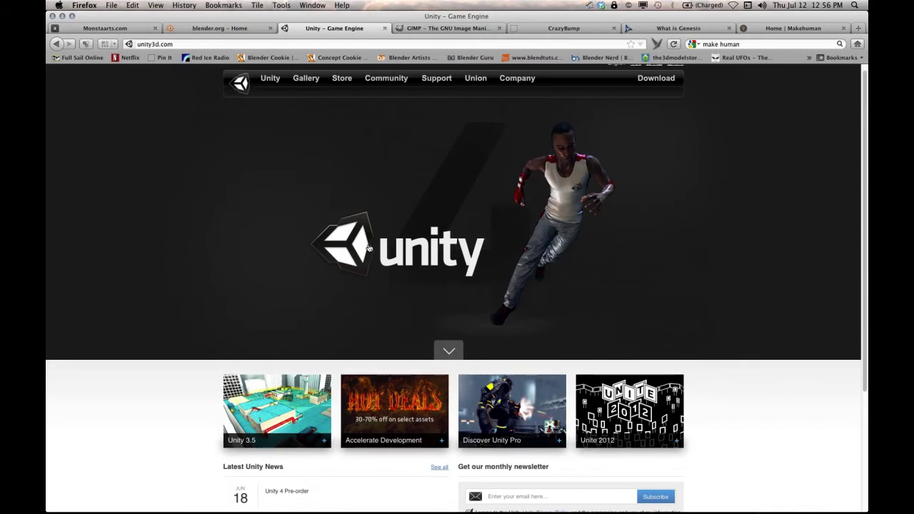
Look over the GIMP home page with its 2.8 release download.
click(437, 29)
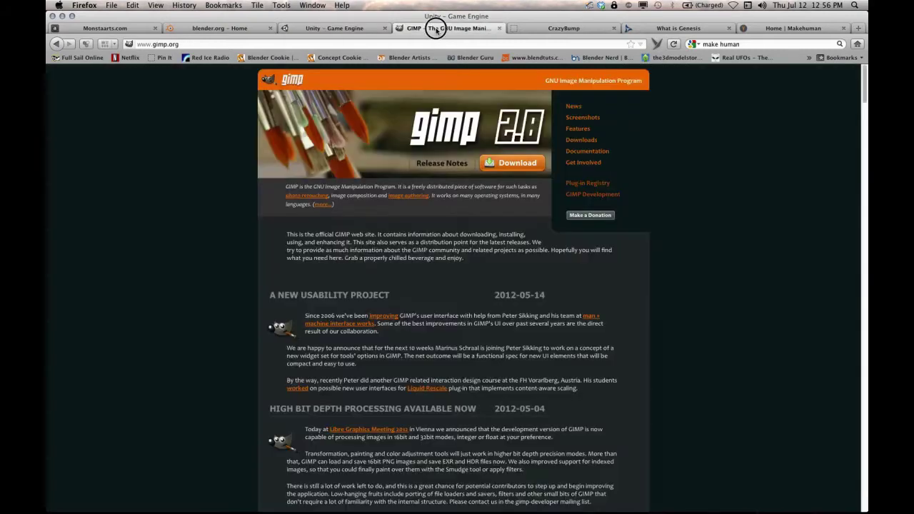
scroll(410, 180, down, 3)
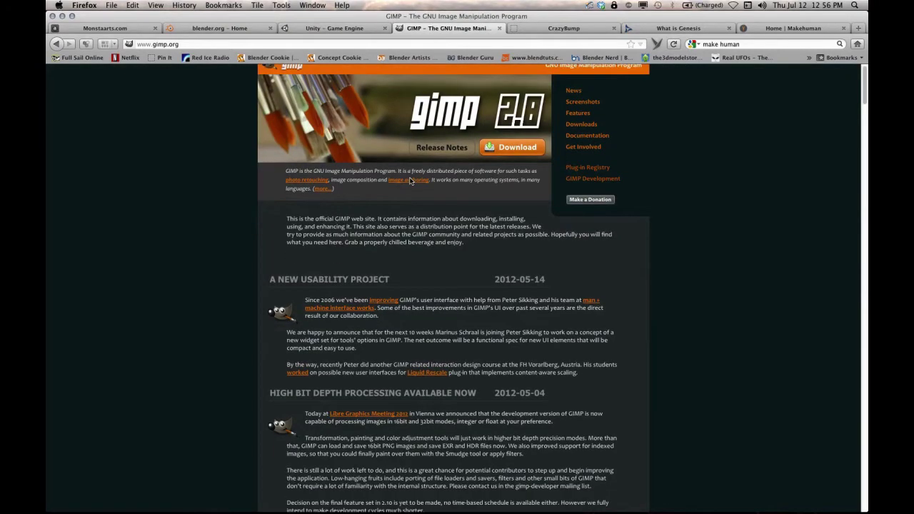
scroll(410, 180, up, 3)
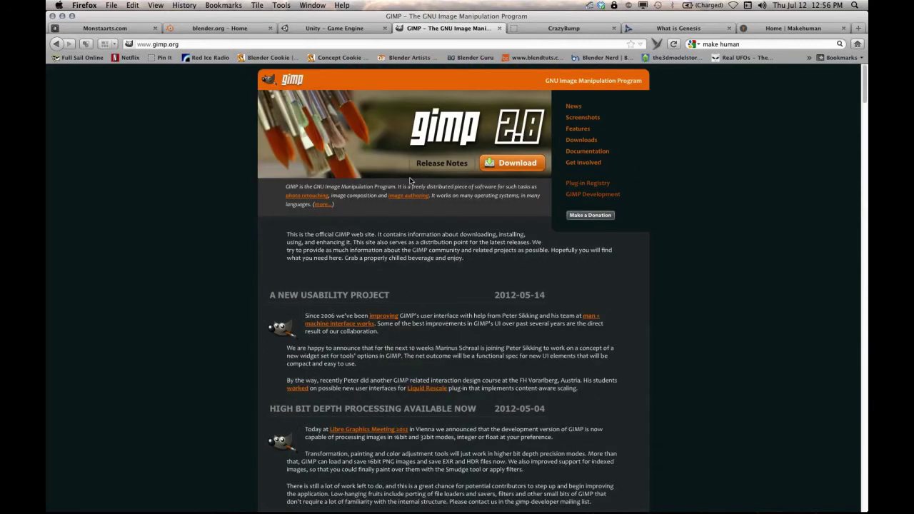
Examine the CrazyBump website, including its Windows and Mac downloads and licence options.
click(539, 28)
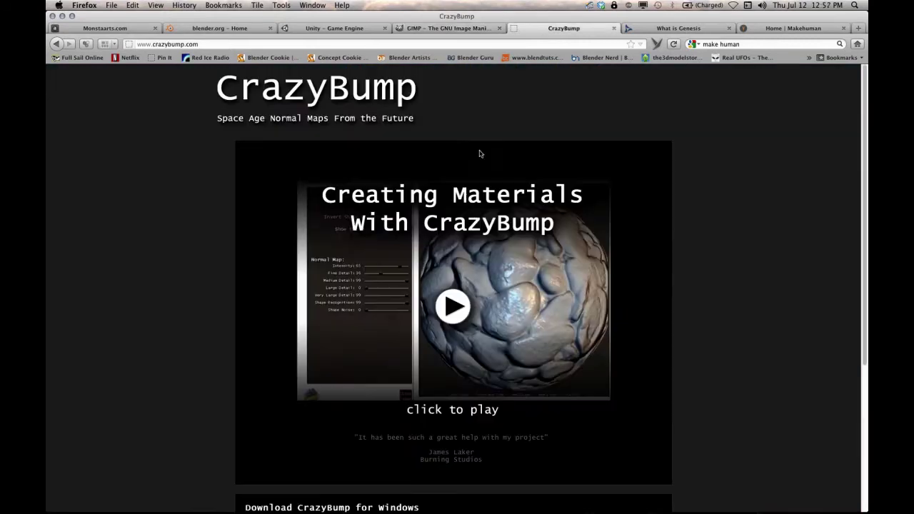
scroll(457, 200, down, 2)
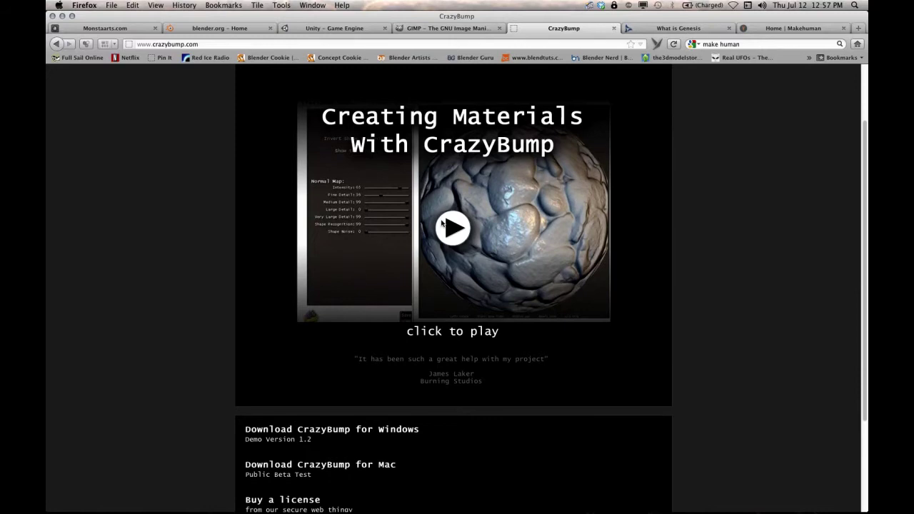
scroll(441, 223, down, 2)
scroll(441, 223, down, 2)
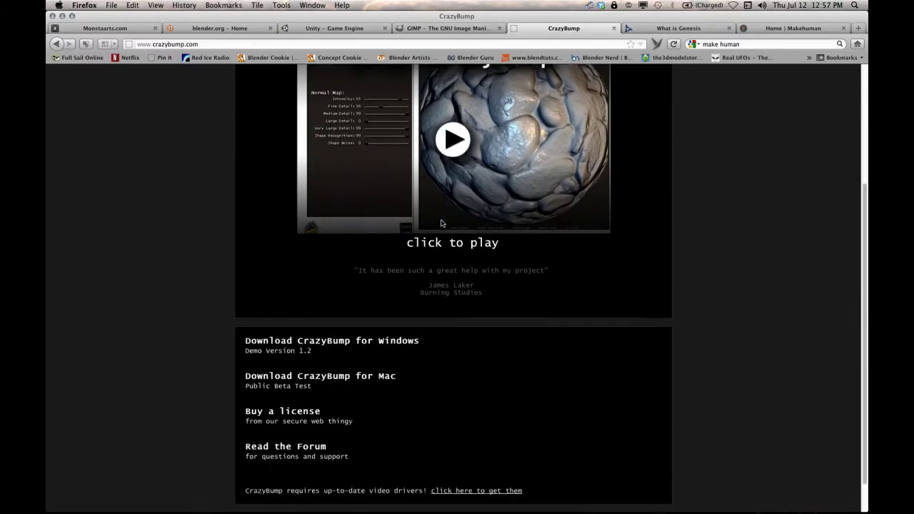
scroll(441, 223, up, 1)
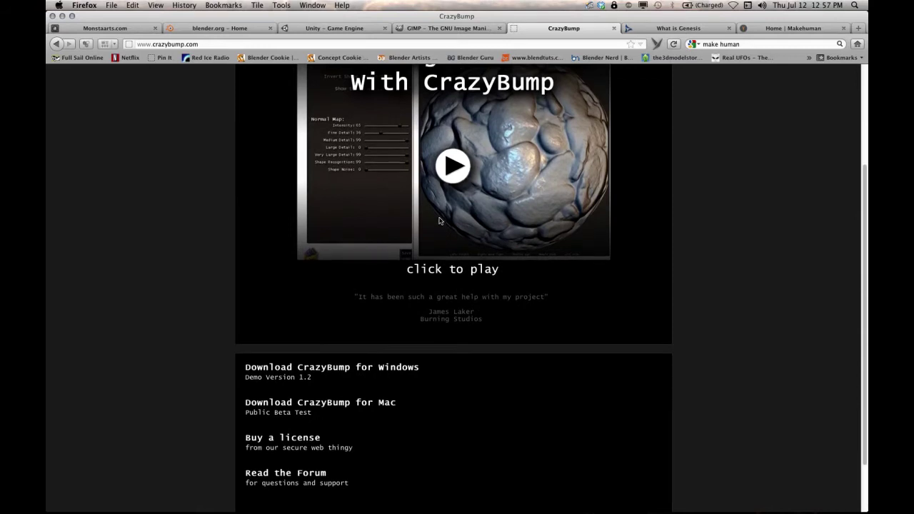
scroll(440, 221, up, 1)
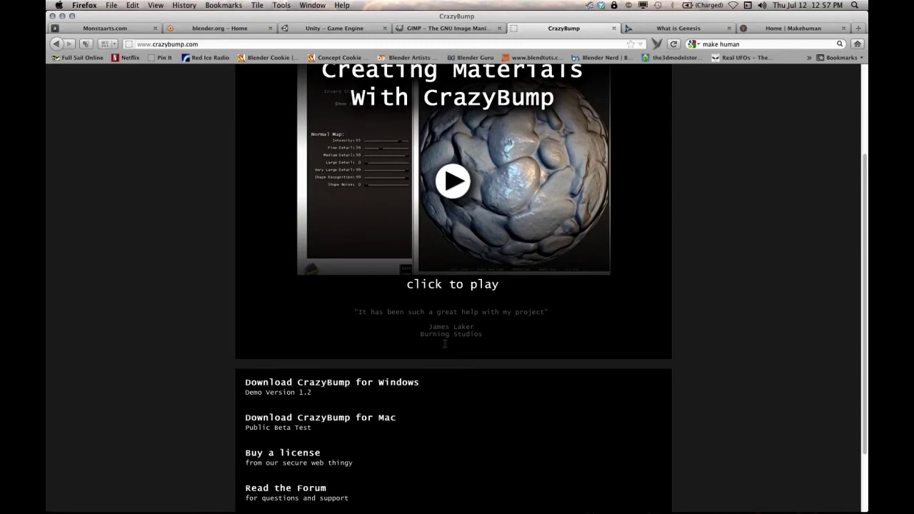
scroll(448, 327, up, 3)
scroll(448, 327, up, 4)
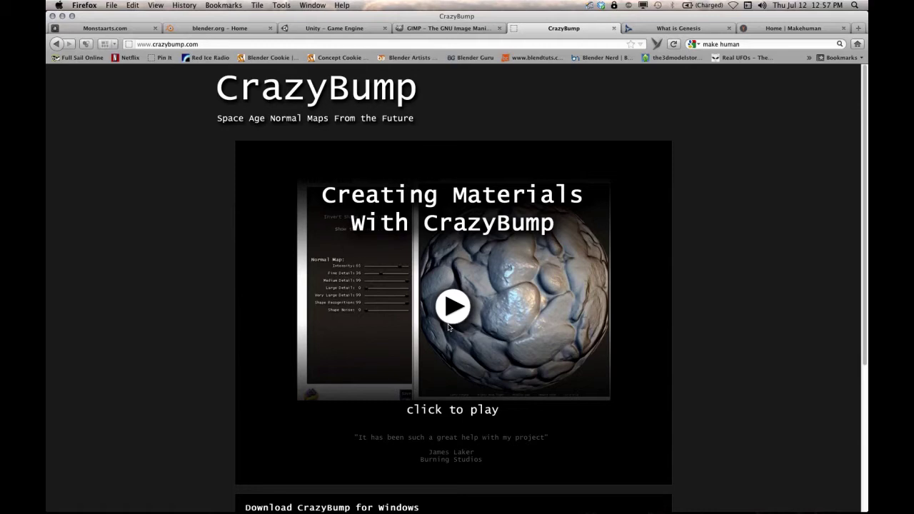
Read through the DAZ 3D "What is Genesis" page about Genesis 3D models.
click(661, 28)
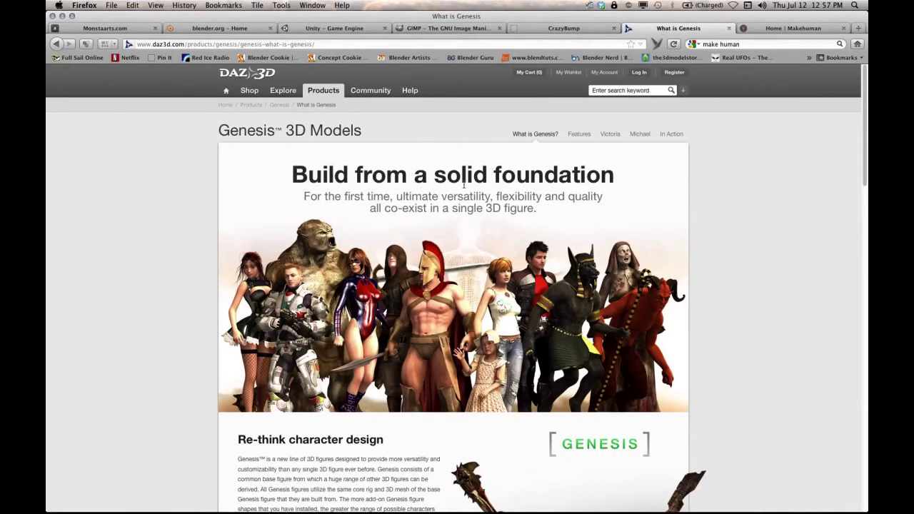
scroll(464, 187, down, 4)
scroll(464, 187, down, 10)
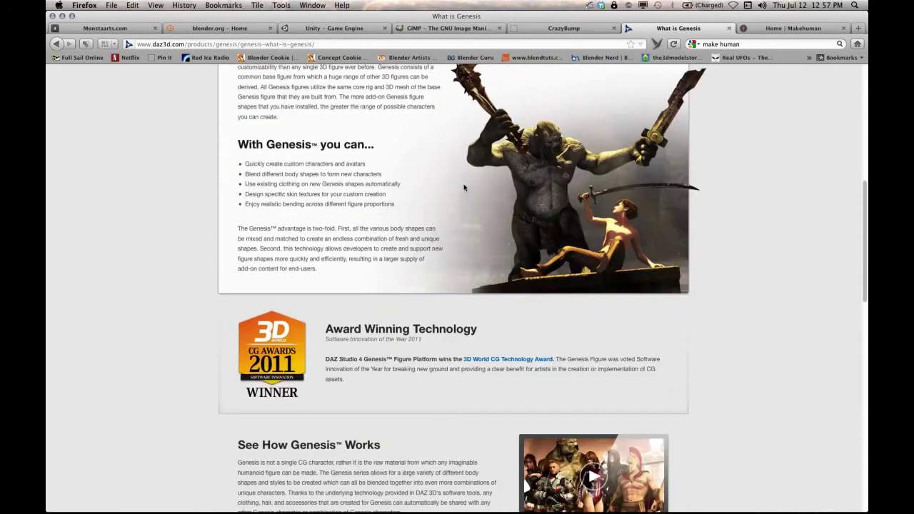
scroll(464, 183, up, 14)
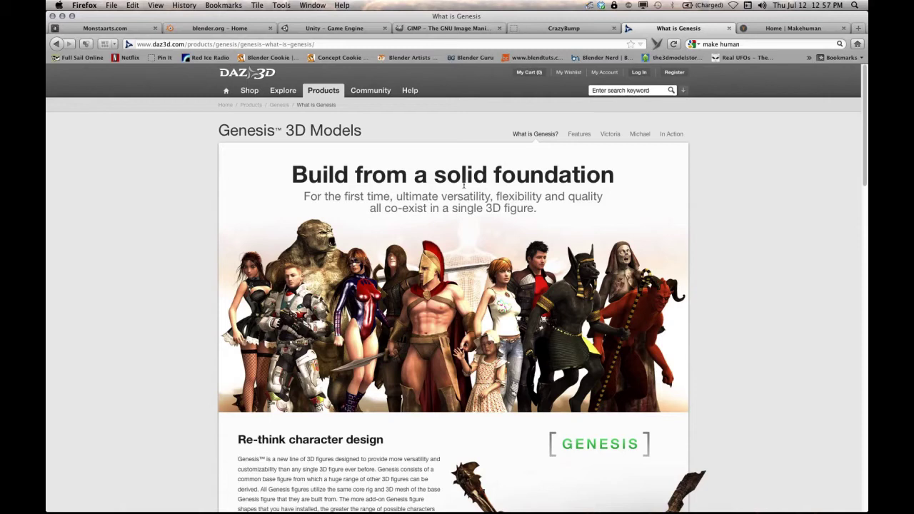
Look over the MakeHuman home page, including its cross-platform banner and getting-involved sections, and return to the Genesis page.
click(778, 30)
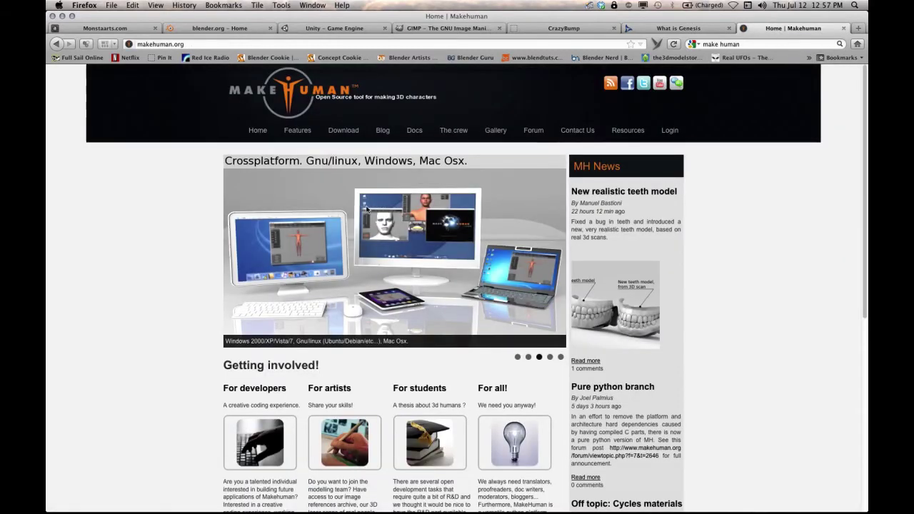
scroll(366, 208, down, 2)
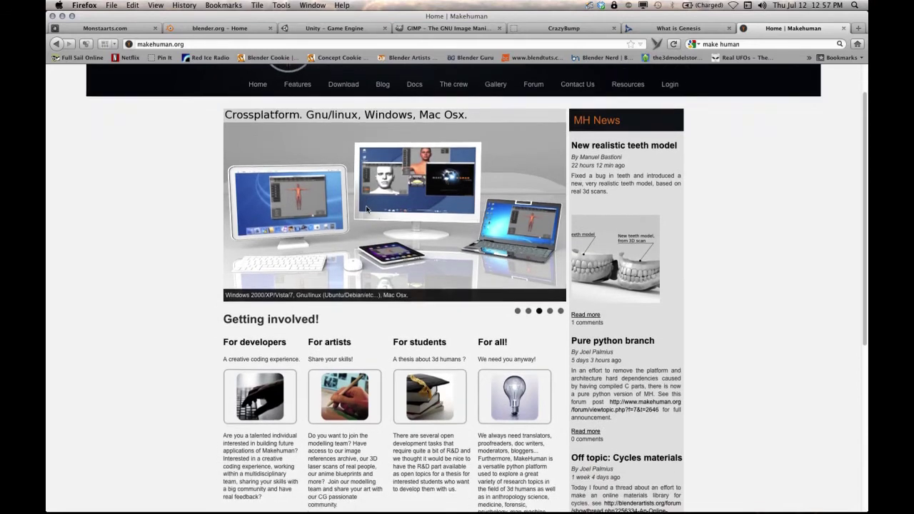
scroll(366, 209, up, 2)
scroll(366, 208, up, 1)
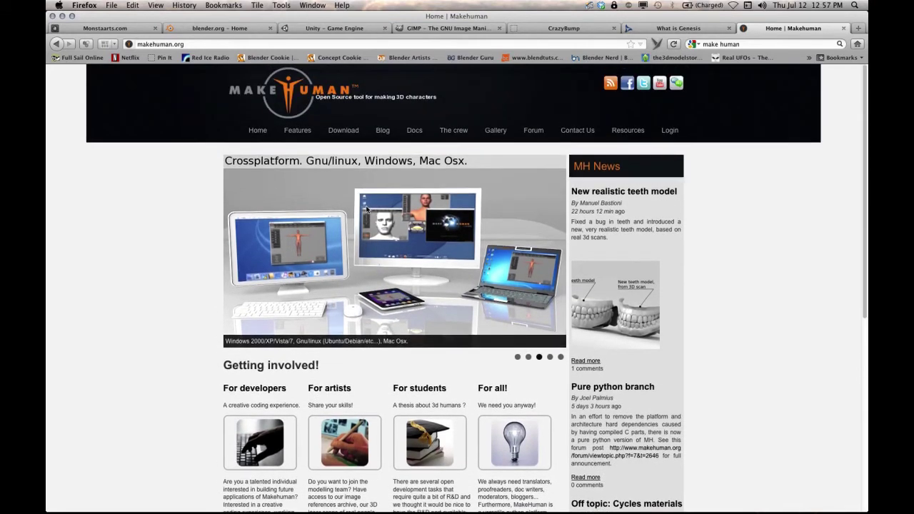
scroll(418, 240, down, 3)
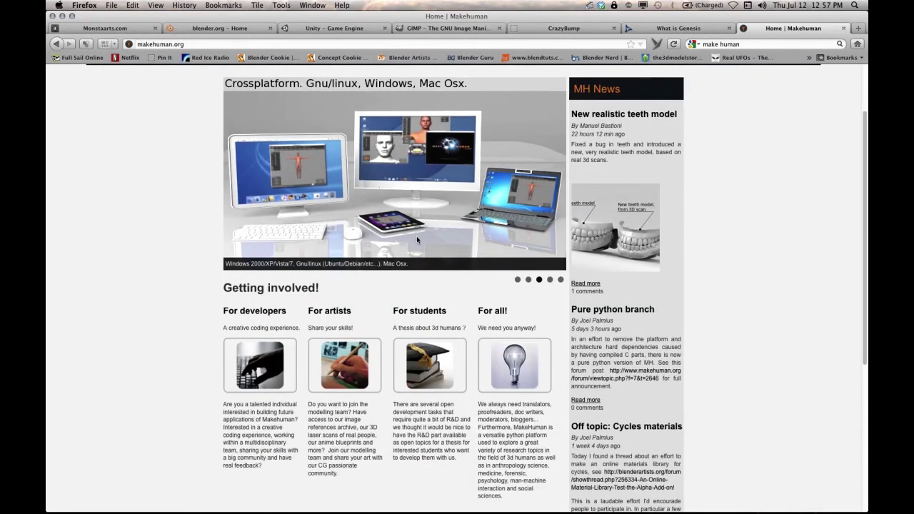
scroll(418, 240, up, 3)
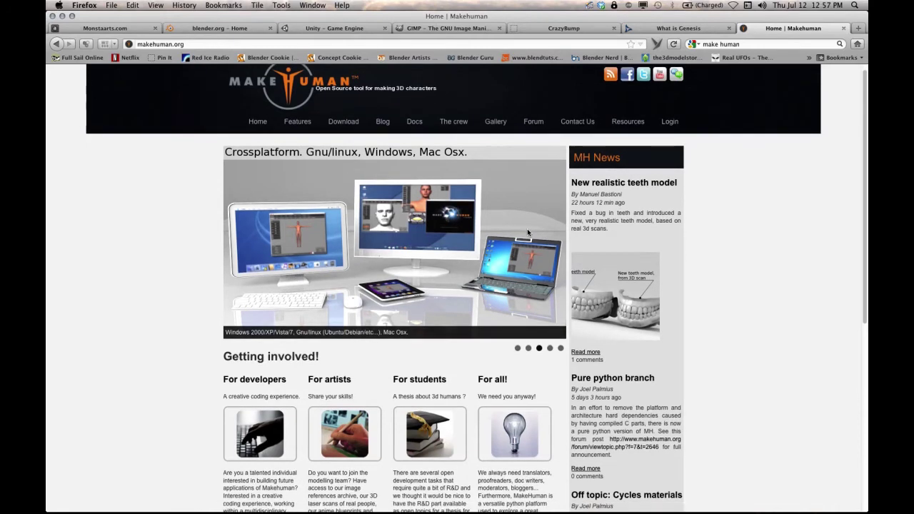
scroll(527, 232, down, 6)
scroll(527, 232, up, 4)
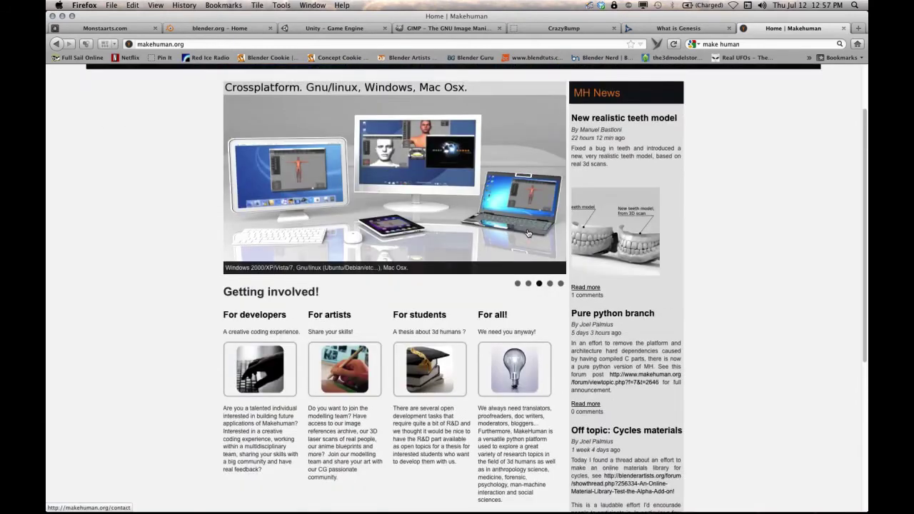
scroll(527, 234, up, 3)
click(668, 29)
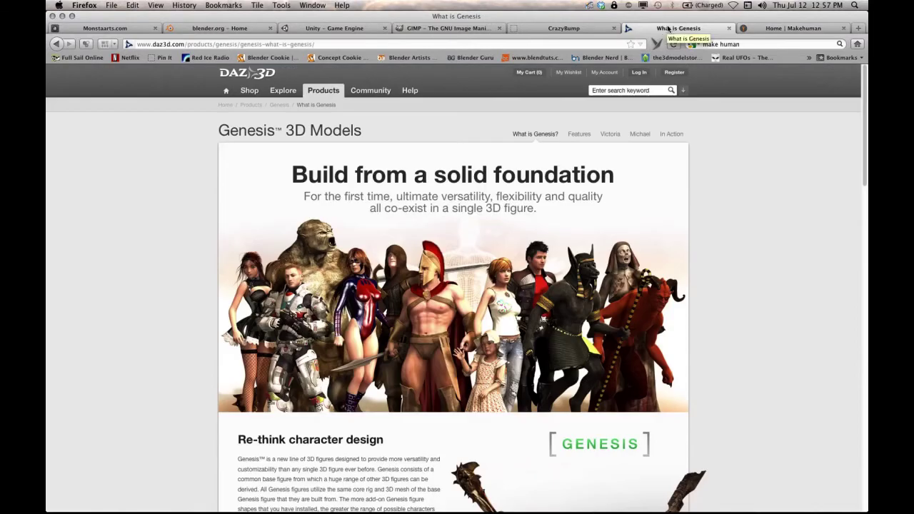
Hide the web browser and launch Blender.
click(83, 5)
click(92, 95)
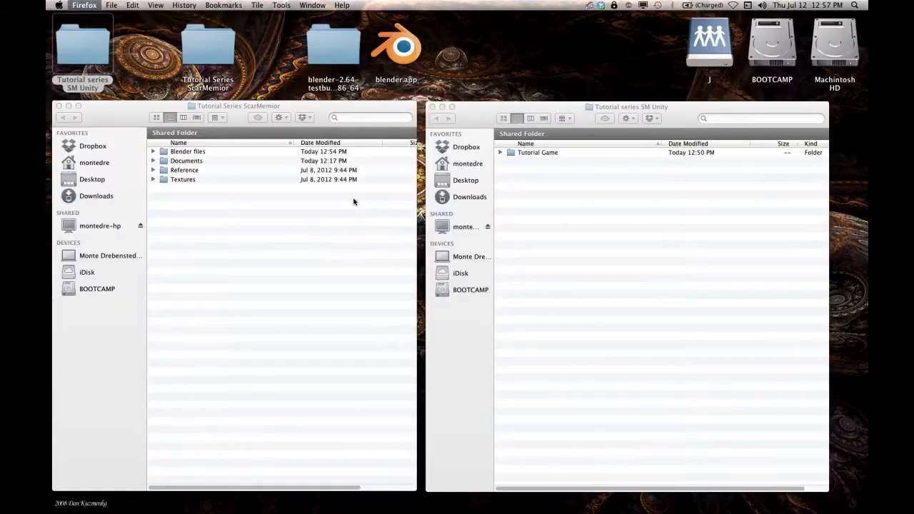
mouse_move(235, 499)
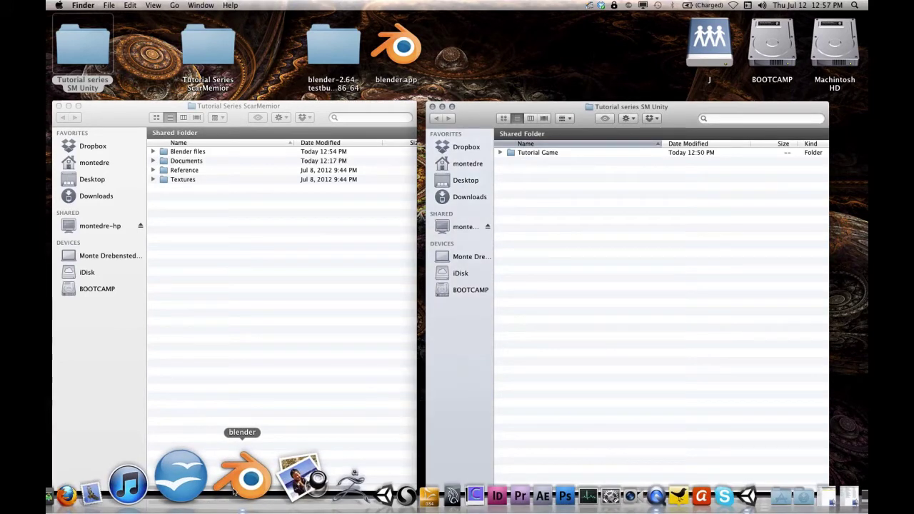
click(234, 491)
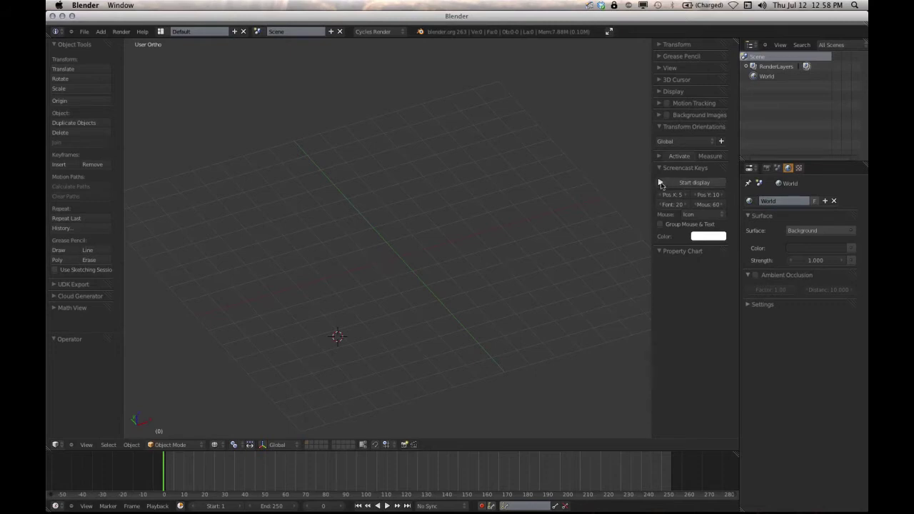
Start the Screencast Keys display in the 3D view and try it with a selection toggle.
click(665, 184)
click(428, 255)
key(a)
middle_drag(380, 267, 404, 266)
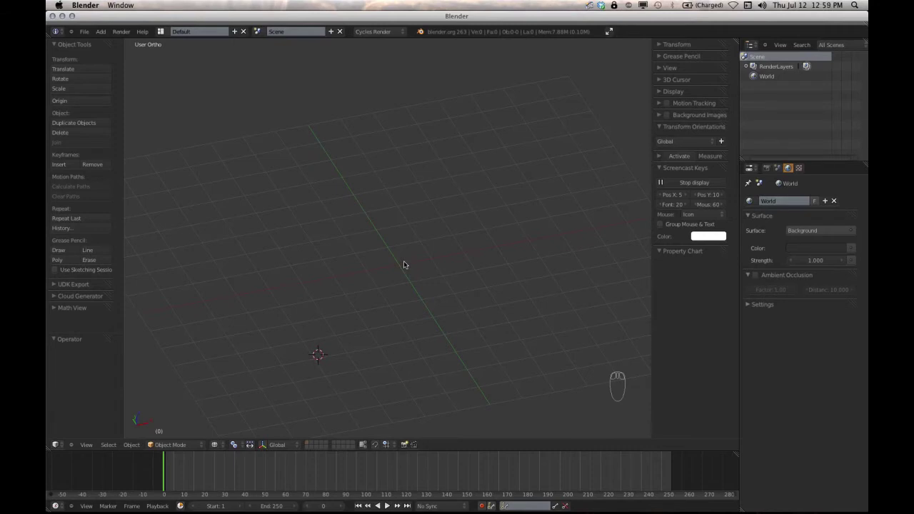
Add a cube mesh at the off-center 3D cursor and switch the viewport to solid shading.
key(shift+a)
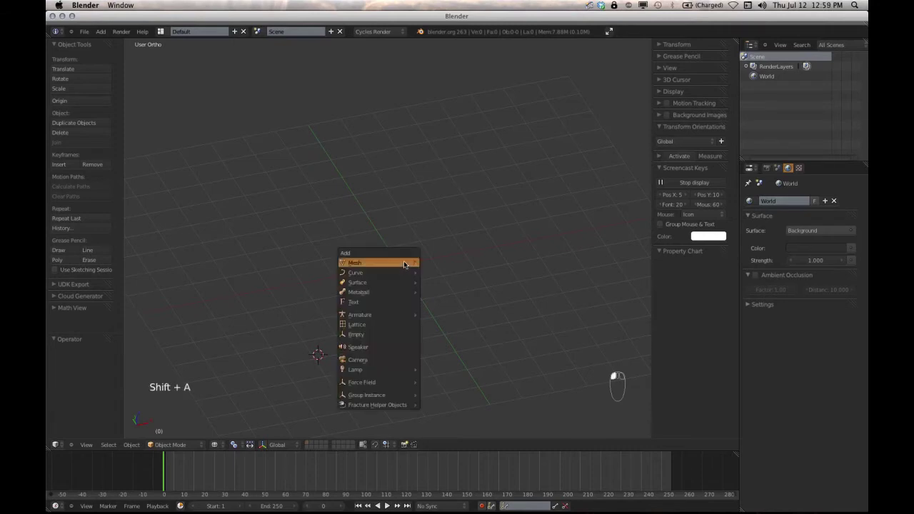
mouse_move(403, 263)
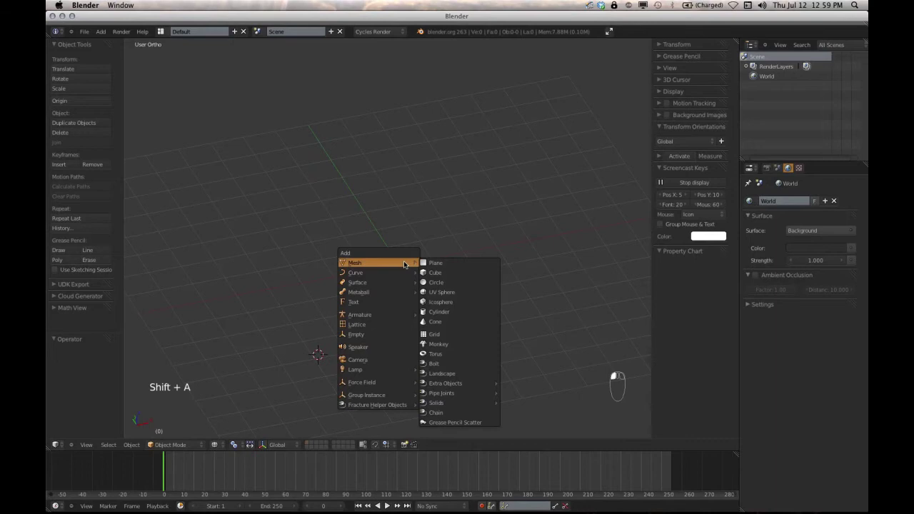
click(443, 274)
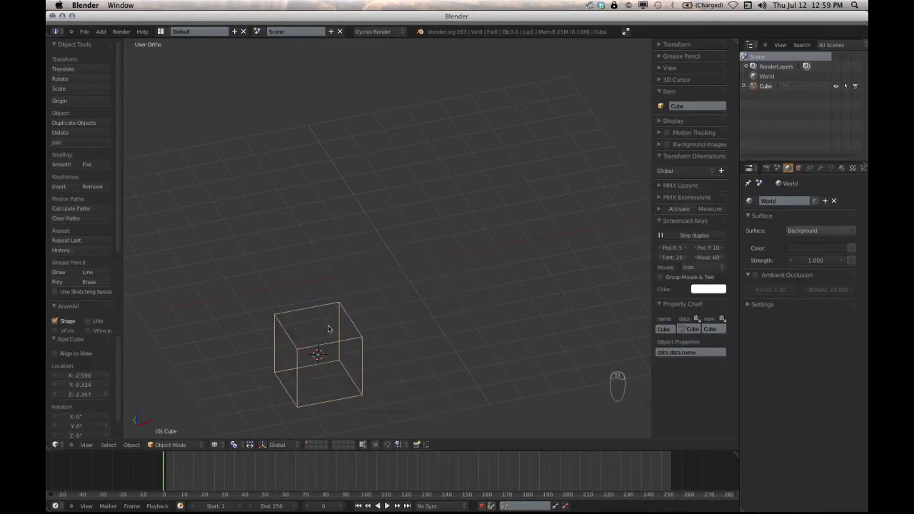
middle_drag(330, 328, 323, 307)
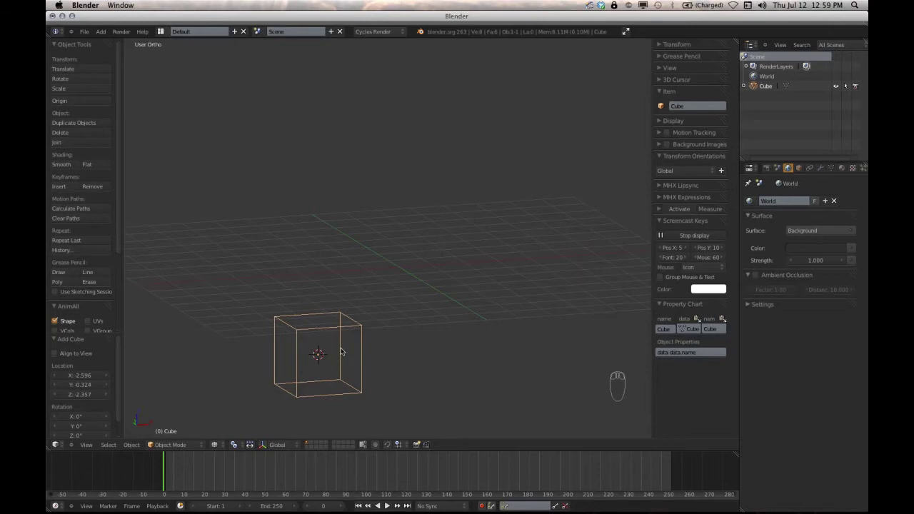
key(z)
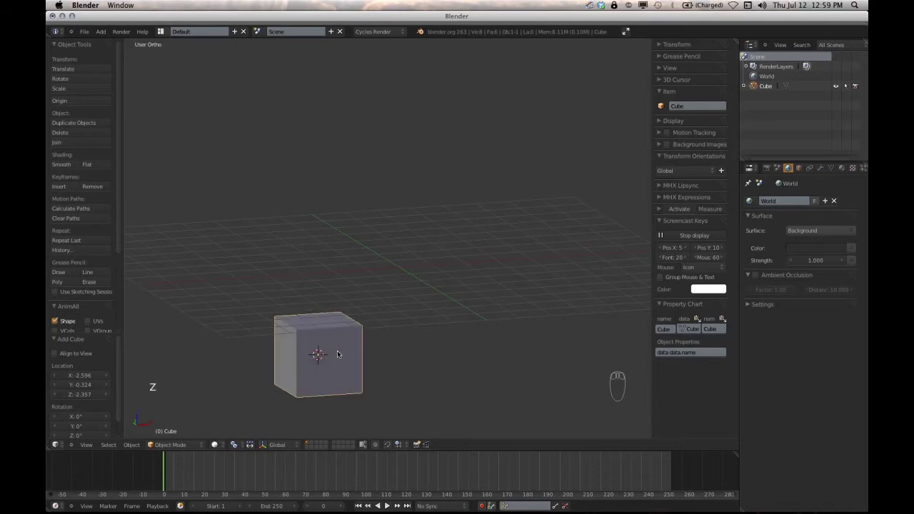
Delete the off-center cube and snap the 3D cursor to the scene center.
key(x)
click(340, 353)
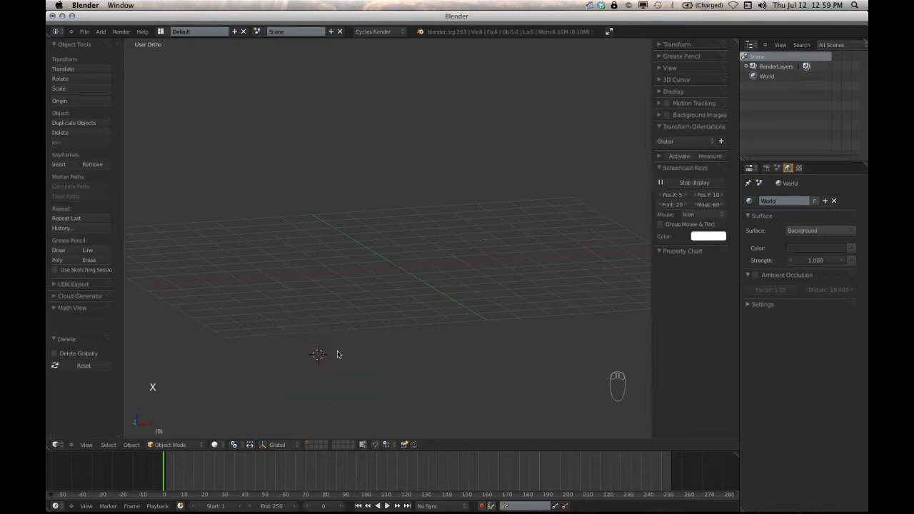
key(shift+s)
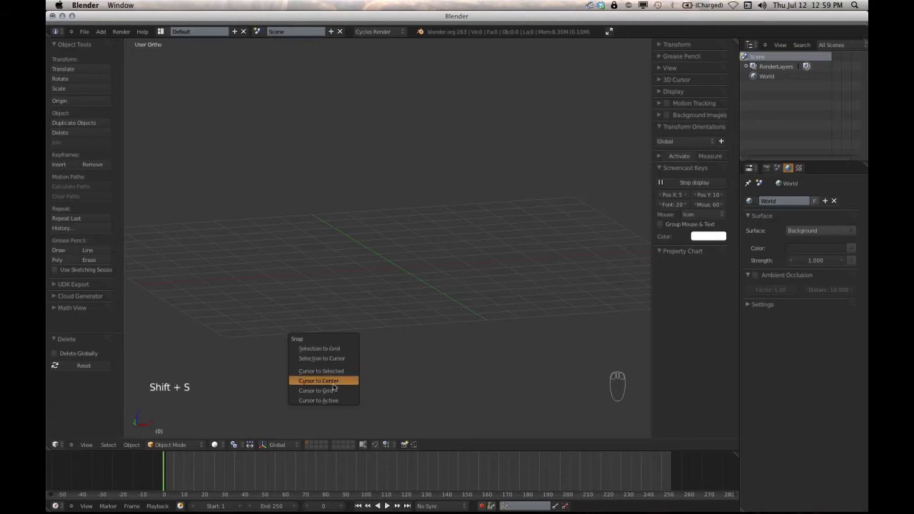
click(332, 379)
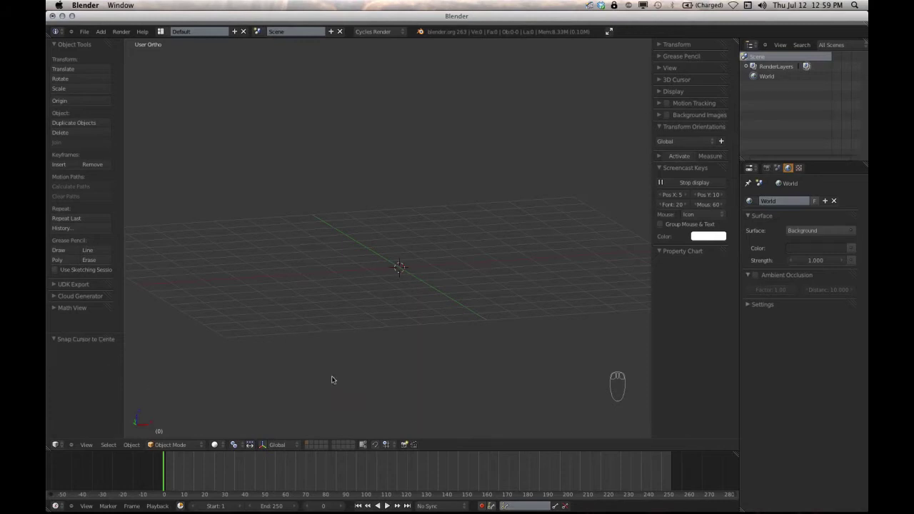
Add a cube mesh at the scene center and show its transform properties, including scale and dimensions.
key(shift+a)
mouse_move(320, 360)
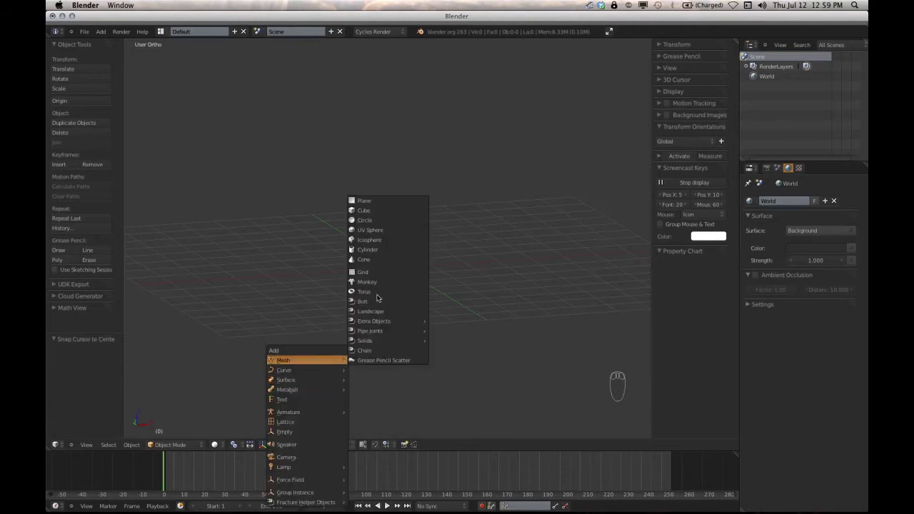
click(375, 210)
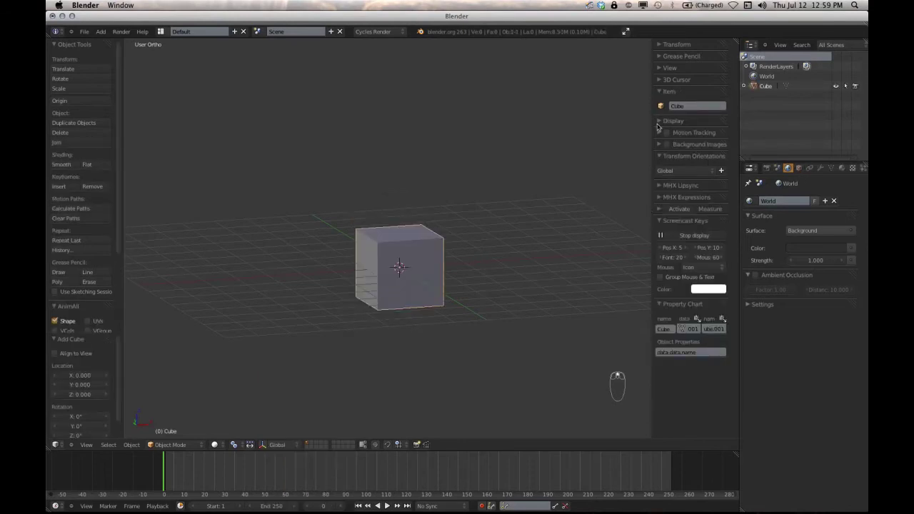
click(671, 45)
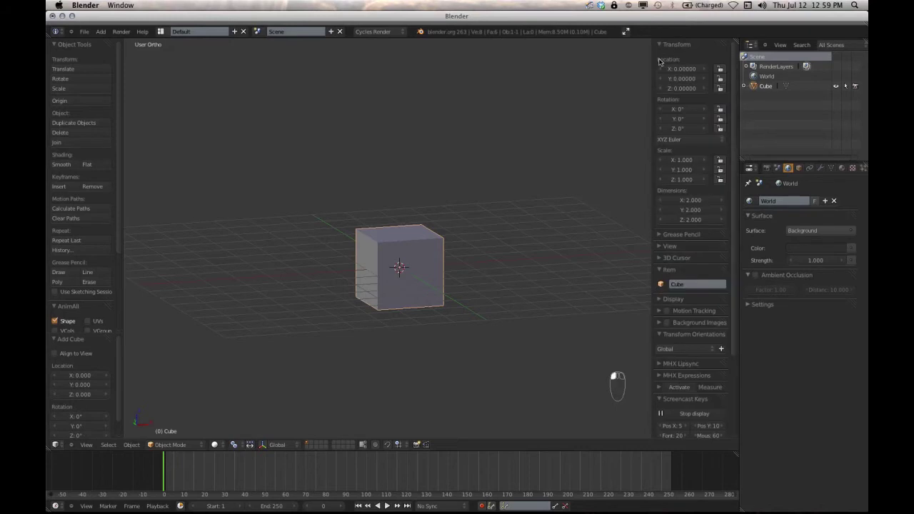
scroll(684, 256, down, 3)
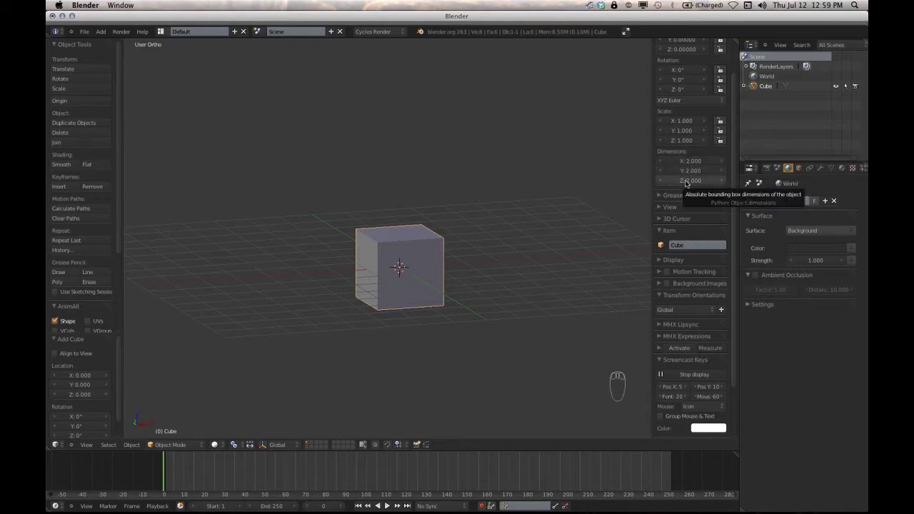
scroll(685, 184, up, 2)
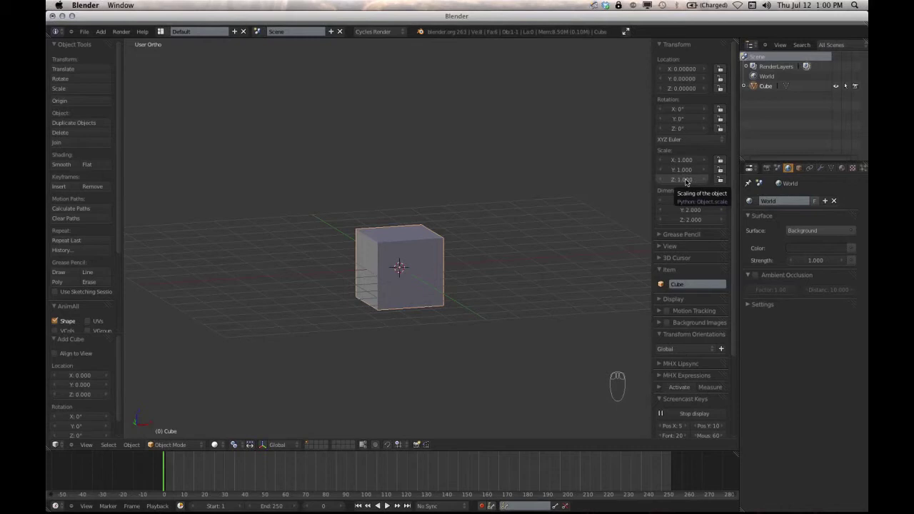
Examine the cube from the front, from above and at an angle against the grid to judge its size.
middle_drag(474, 246, 435, 259)
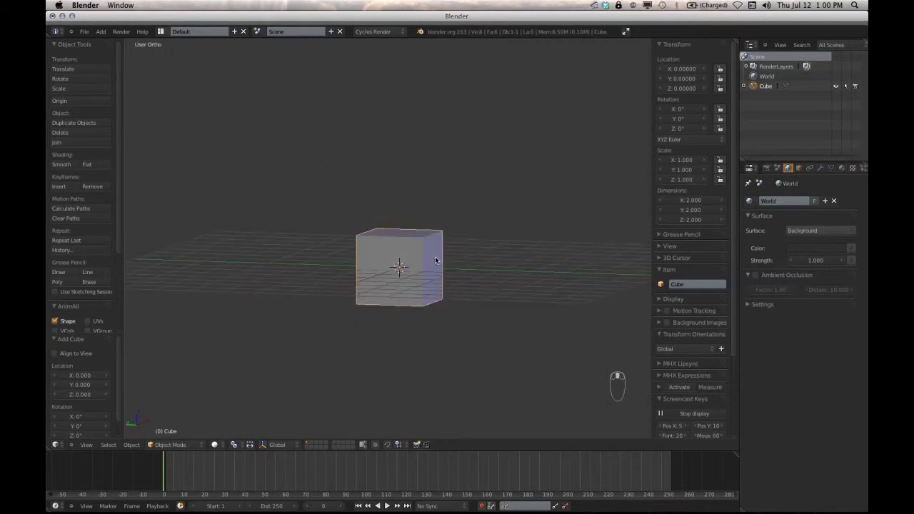
scroll(414, 264, up, 3)
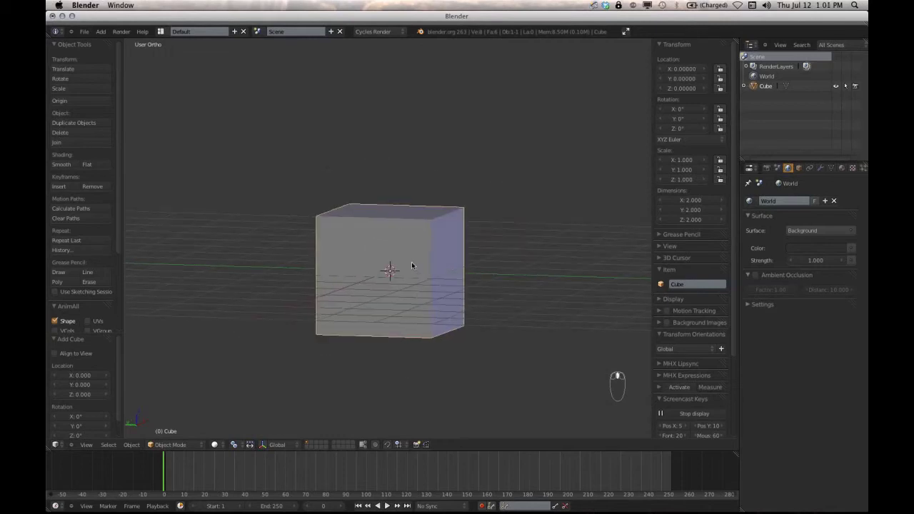
mouse_move(411, 262)
middle_down()
mouse_move(420, 261)
mouse_move(414, 269)
middle_up()
key(KP_1)
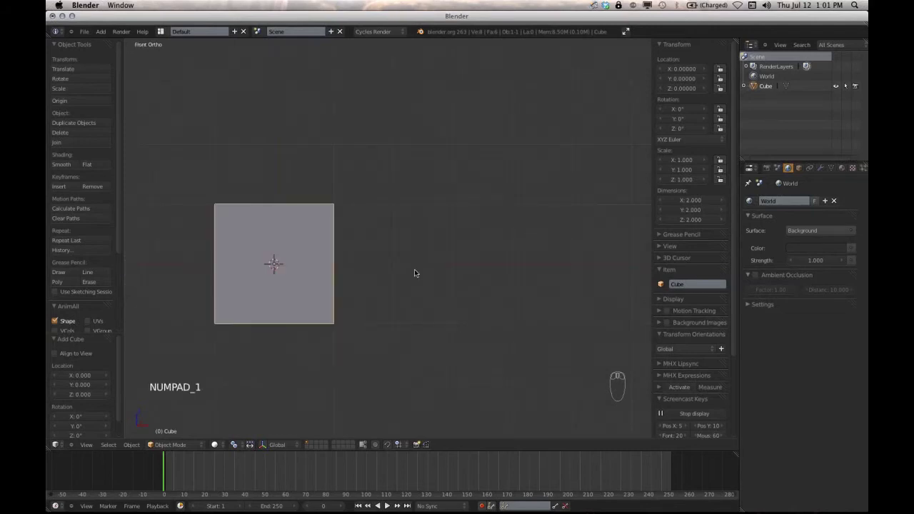
shift+middle_drag(300, 270, 421, 276)
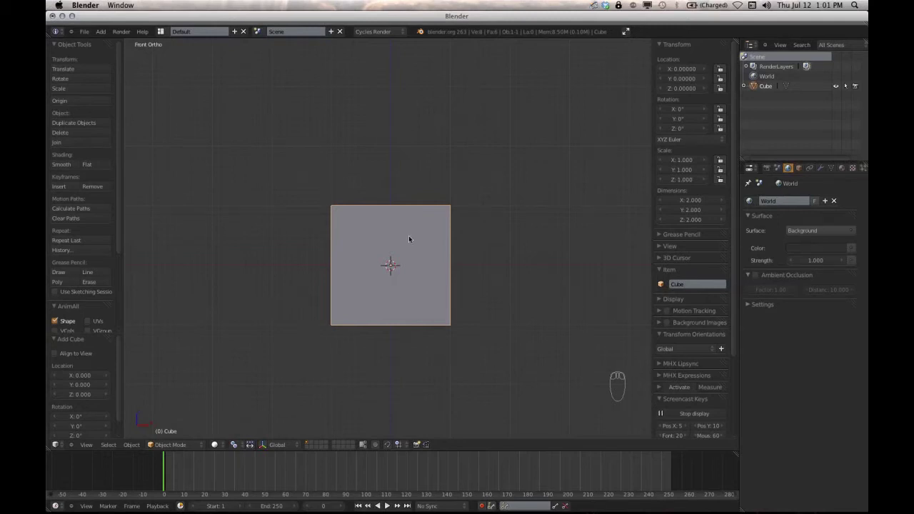
middle_drag(404, 240, 394, 266)
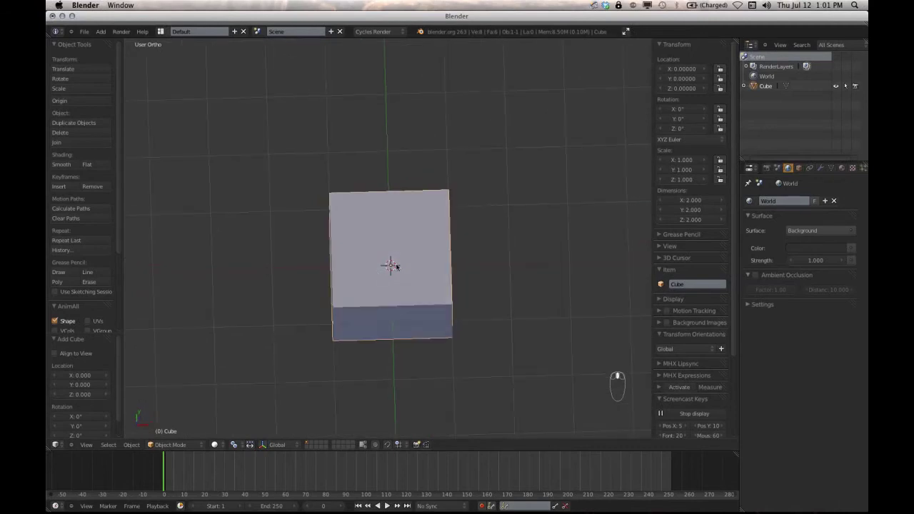
mouse_move(395, 274)
middle_down()
mouse_move(388, 285)
mouse_move(396, 289)
mouse_move(386, 290)
mouse_move(406, 242)
mouse_move(387, 206)
mouse_move(385, 255)
mouse_move(406, 276)
middle_up()
key(KP_7)
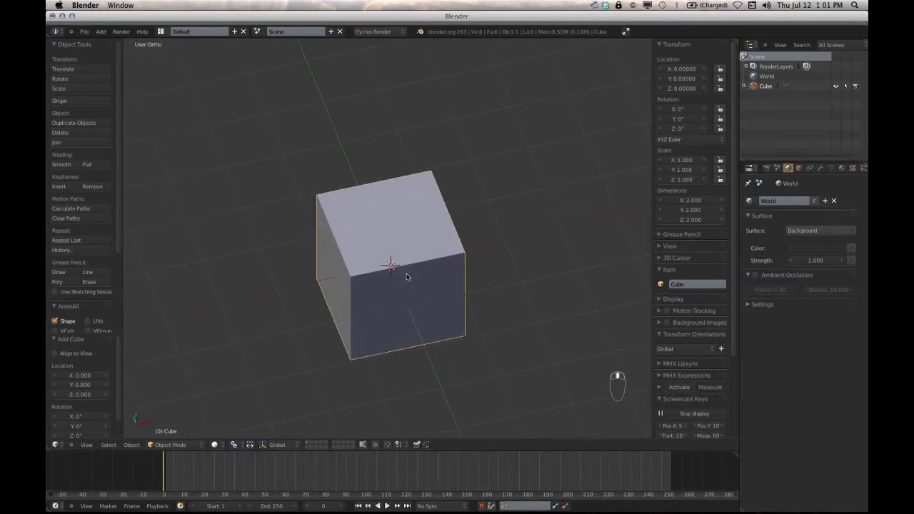
scroll(366, 250, up, 1)
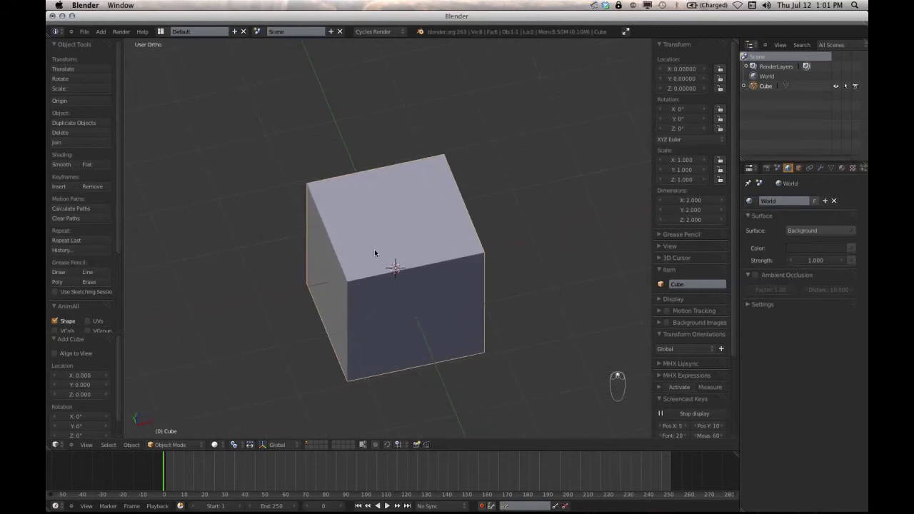
Set the cube's dimensions to 10 in X, 10 in Y and 3 in Z.
click(687, 200)
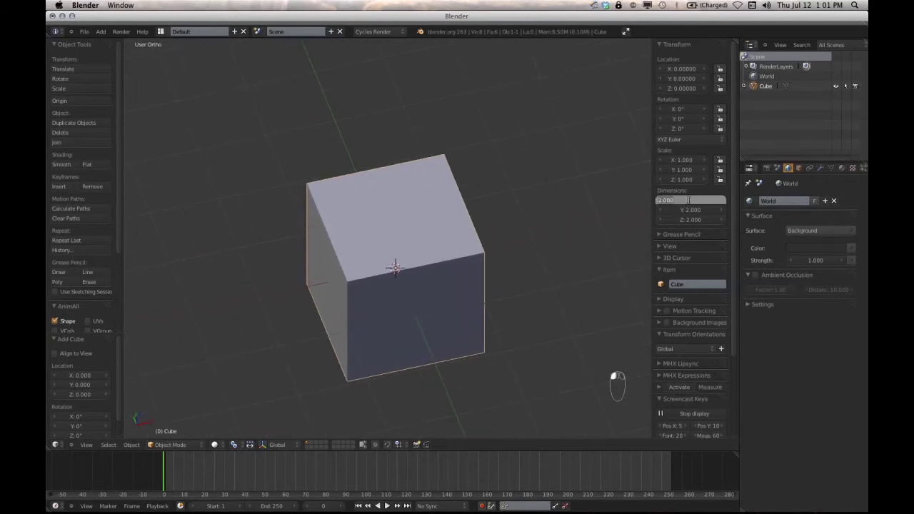
text(10)
key(Tab)
text(1)
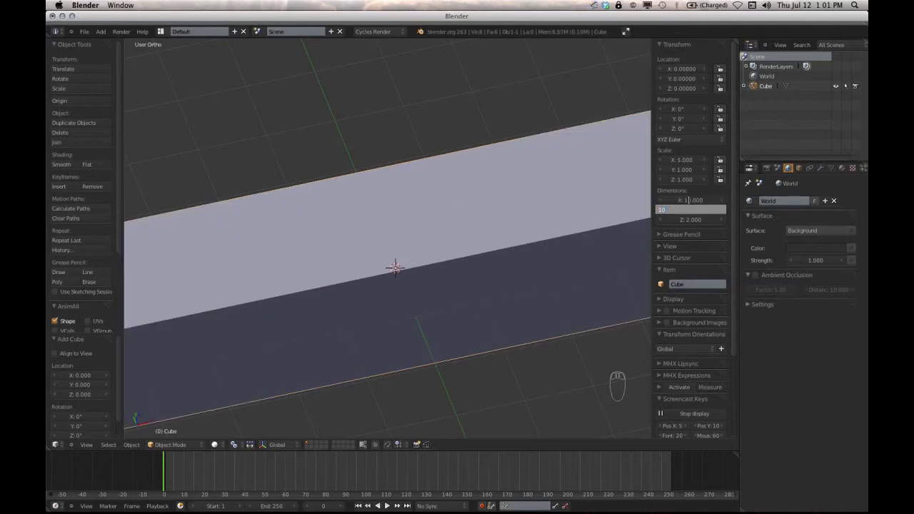
text(0)
key(Tab)
text(3)
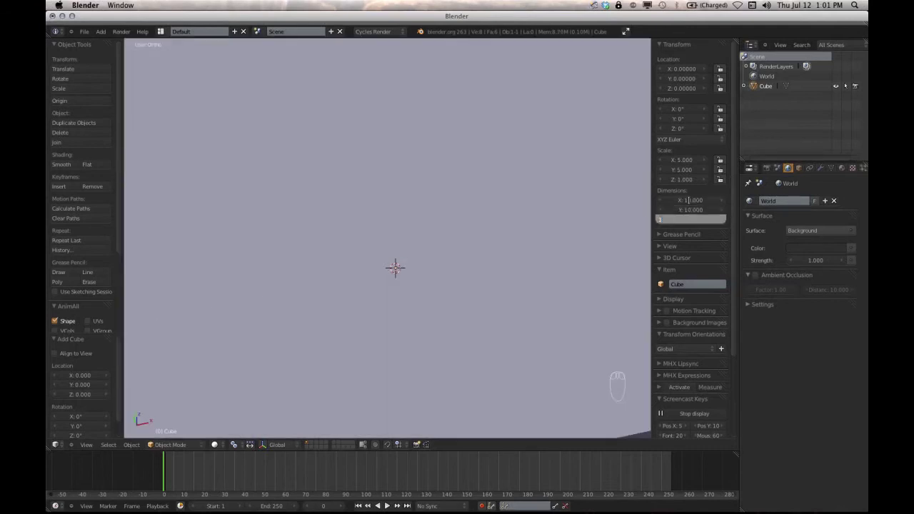
key(Return)
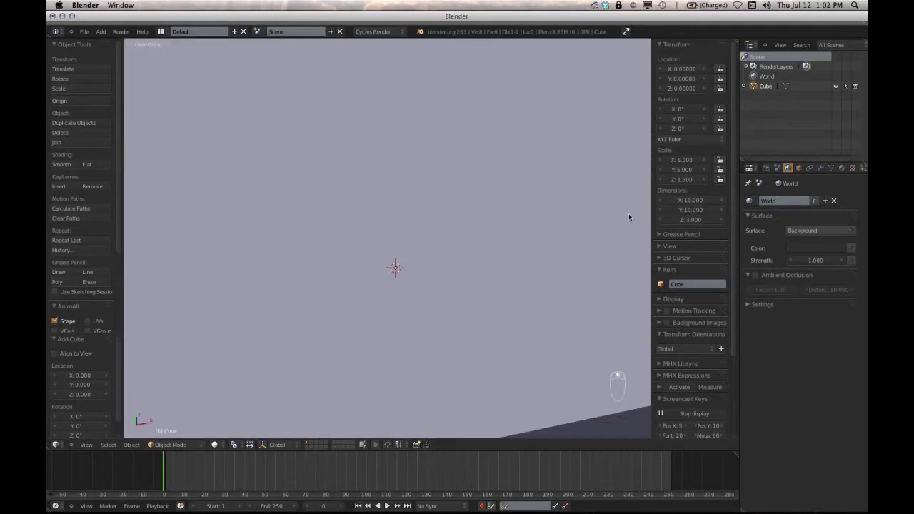
Set the resized cube's Z location to 1.5 so that its base rests on the grid.
middle_drag(628, 213, 614, 223)
scroll(613, 223, down, 3)
middle_drag(536, 251, 500, 218)
click(678, 89)
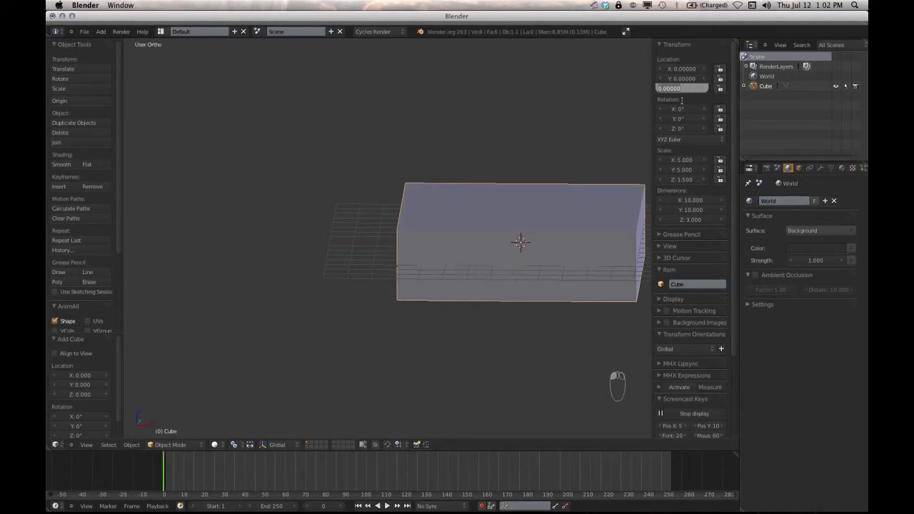
text(1.5)
key(Return)
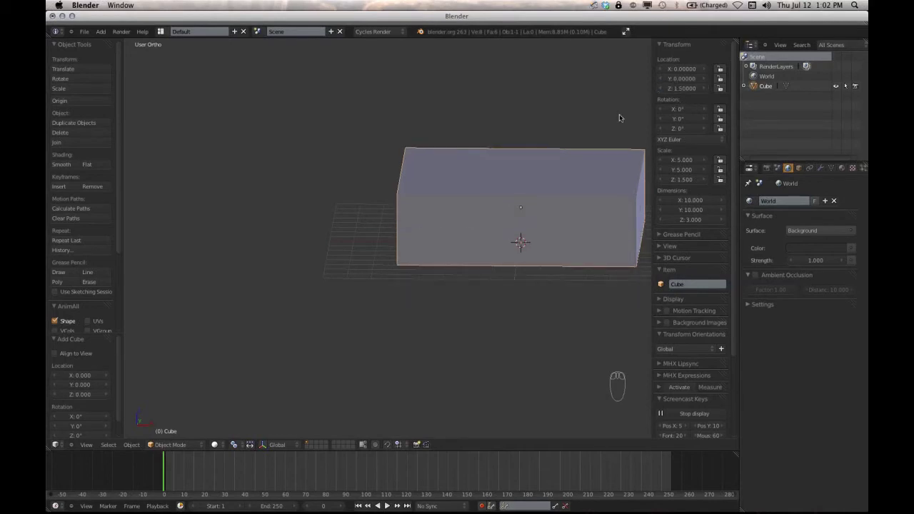
Enter Edit Mode on the cube and set the mesh selection mode to Face.
middle_drag(401, 211, 381, 221)
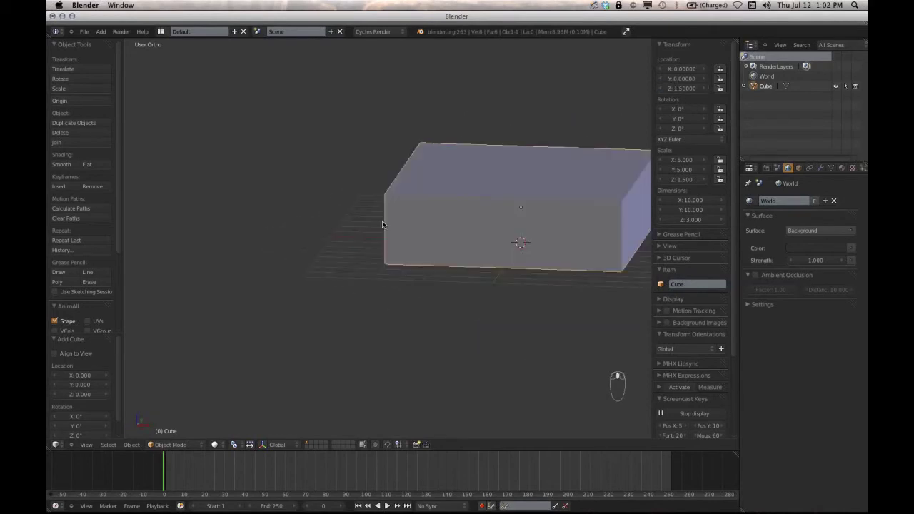
shift+middle_drag(466, 216, 400, 244)
scroll(401, 245, up, 1)
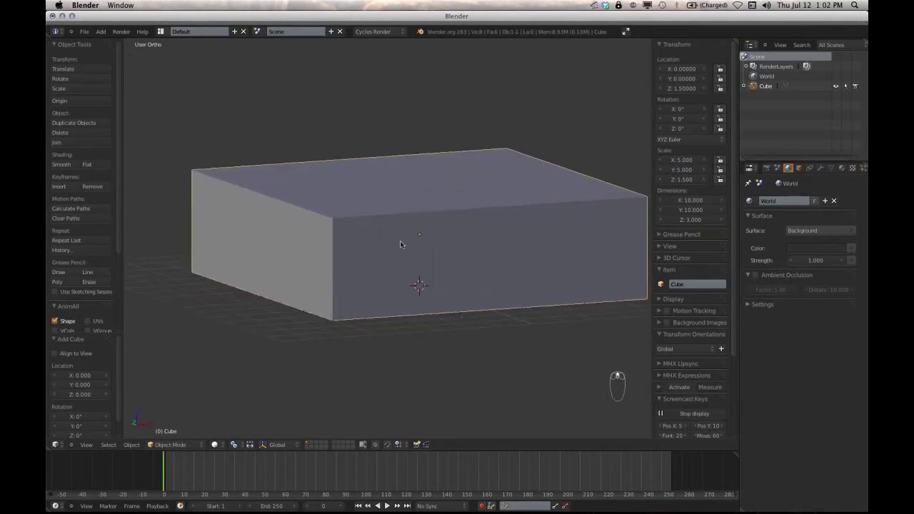
key(Tab)
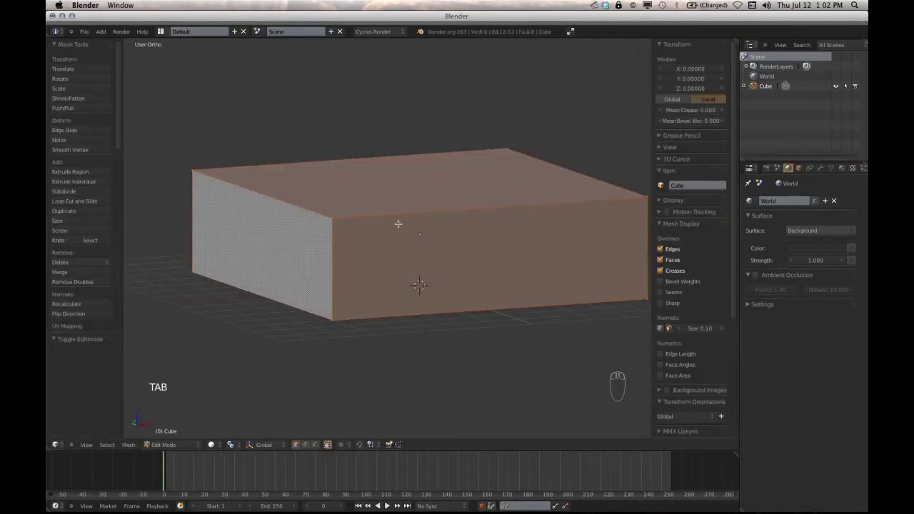
middle_drag(397, 220, 399, 244)
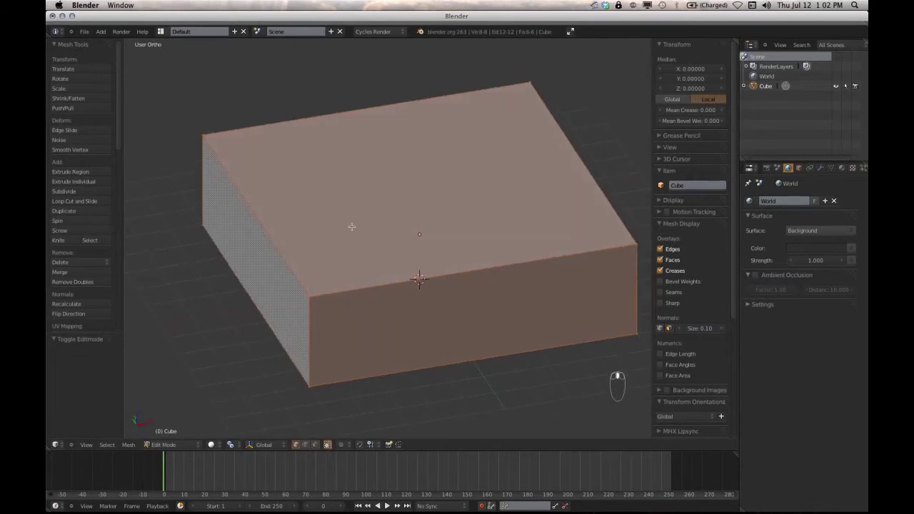
mouse_move(351, 224)
middle_down()
mouse_move(379, 220)
mouse_move(348, 221)
middle_up()
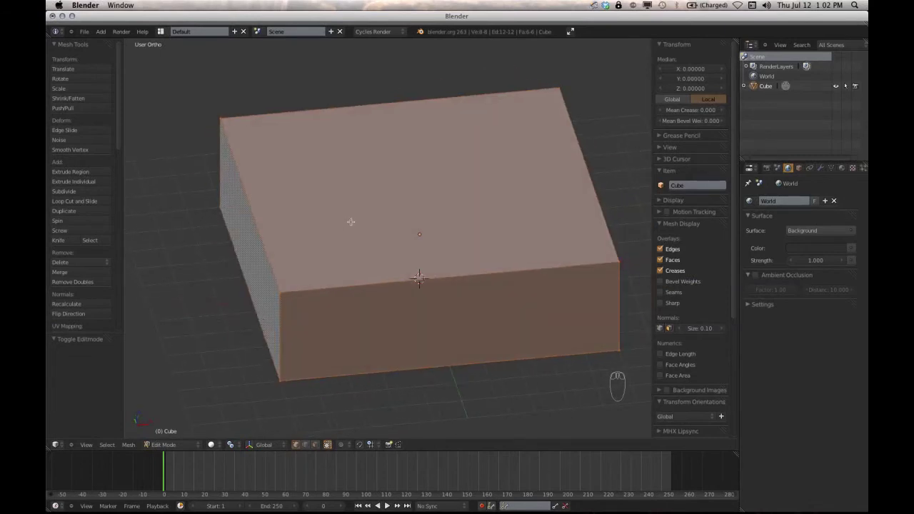
scroll(359, 218, up, 1)
middle_drag(426, 226, 402, 242)
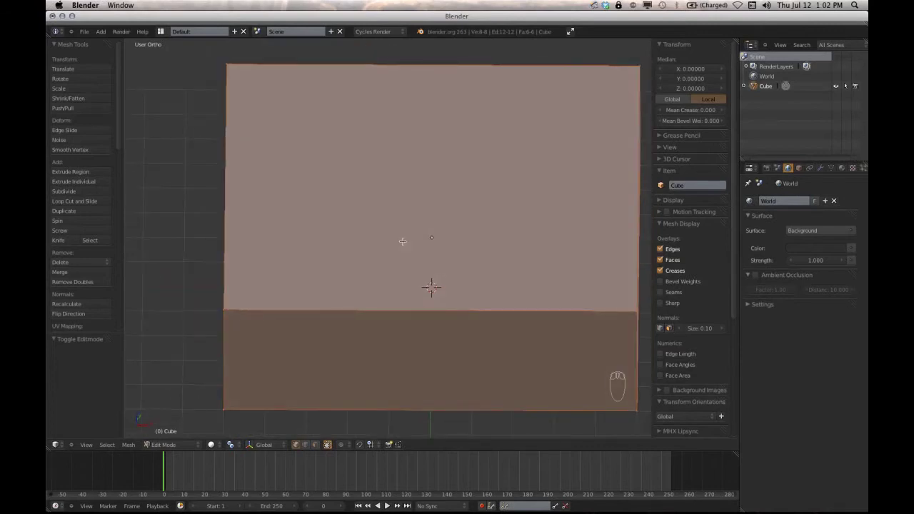
key(ctrl+Tab)
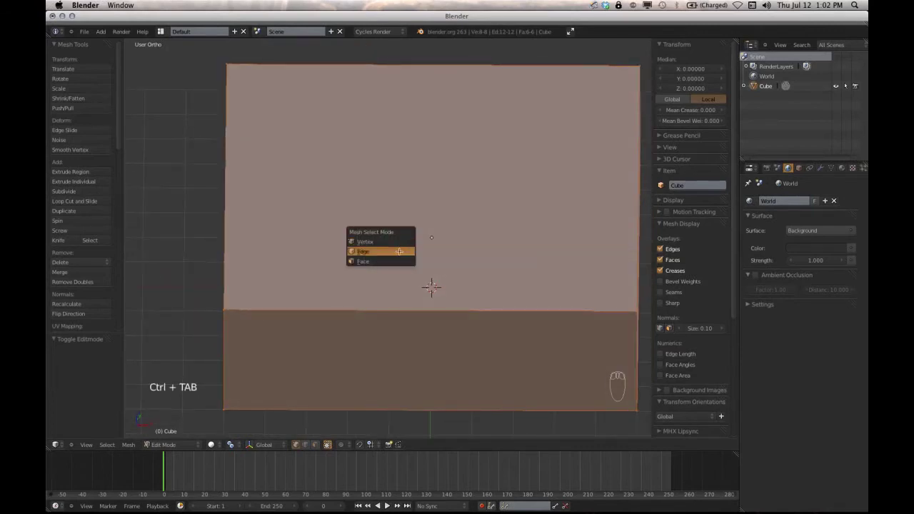
click(384, 262)
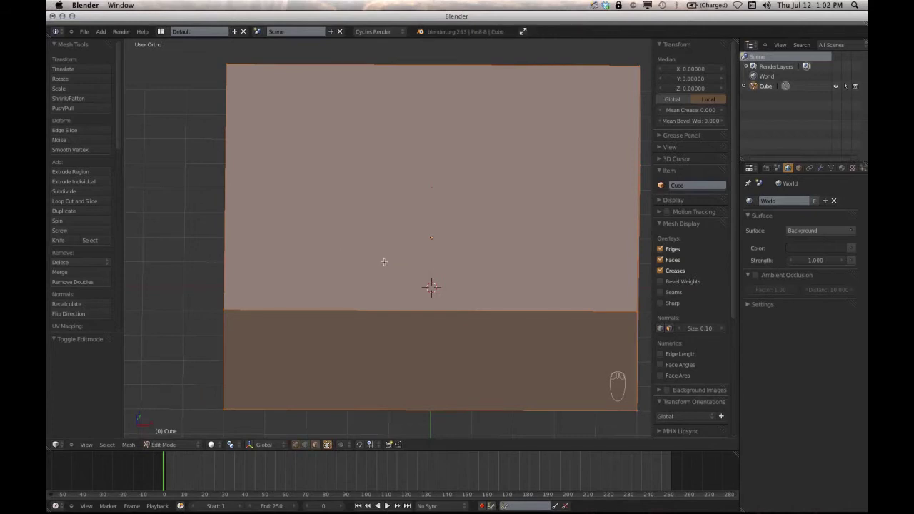
Delete the top face of the box using the Faces option to leave it open.
mouse_move(433, 219)
middle_down()
mouse_move(421, 220)
mouse_move(426, 205)
middle_up()
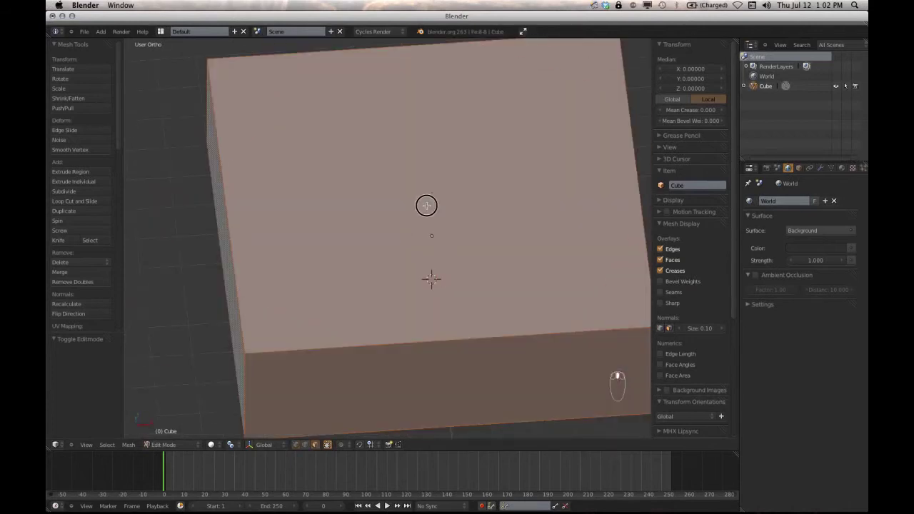
click(426, 205)
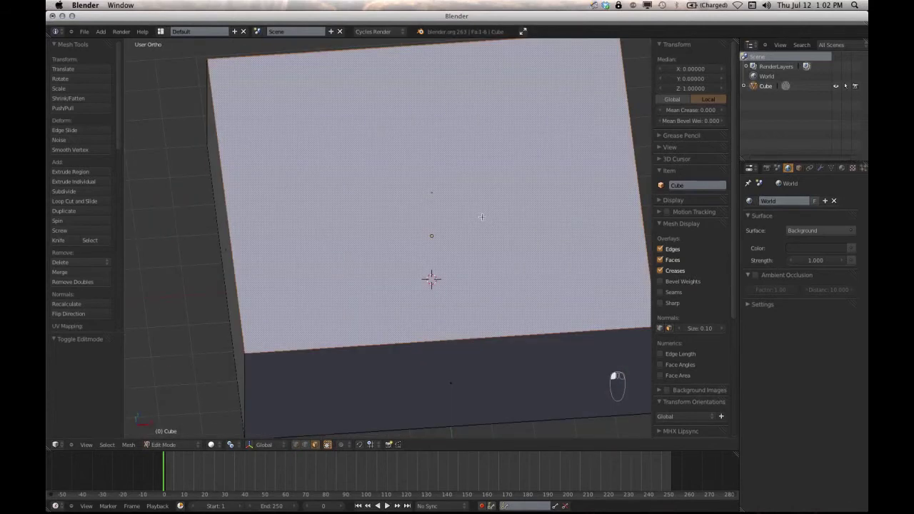
key(x)
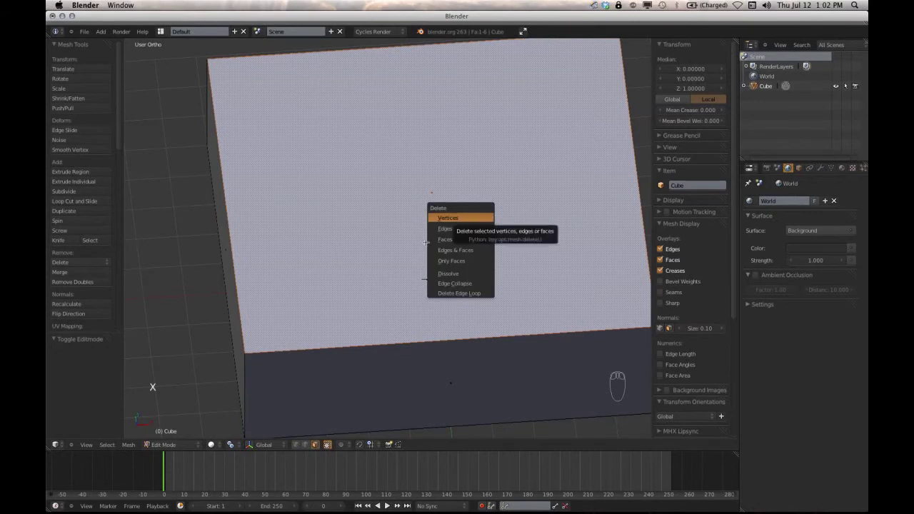
click(454, 242)
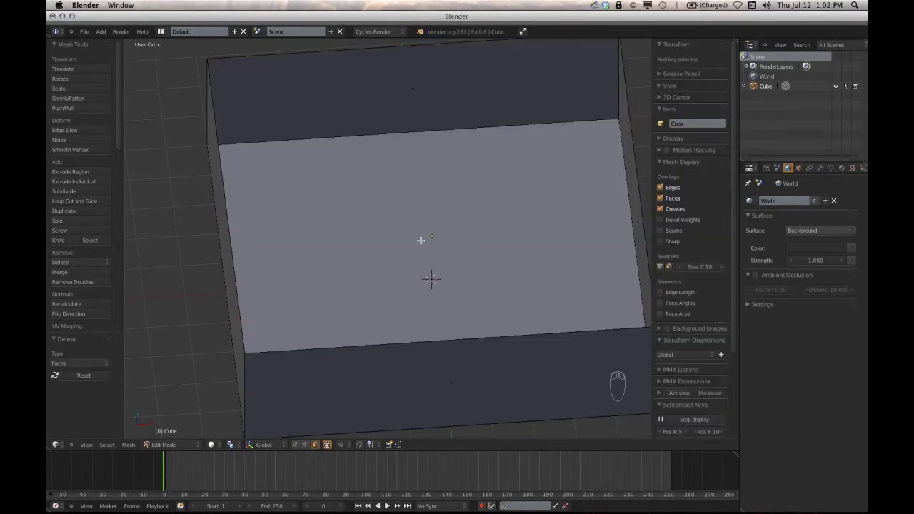
Separate the bottom face of the open box into its own mesh object by selection.
middle_drag(421, 240, 434, 265)
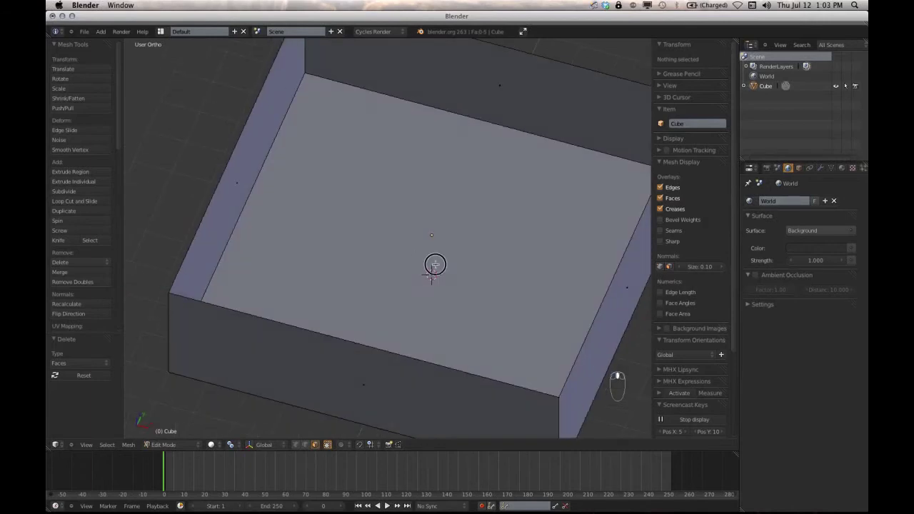
right_click(435, 266)
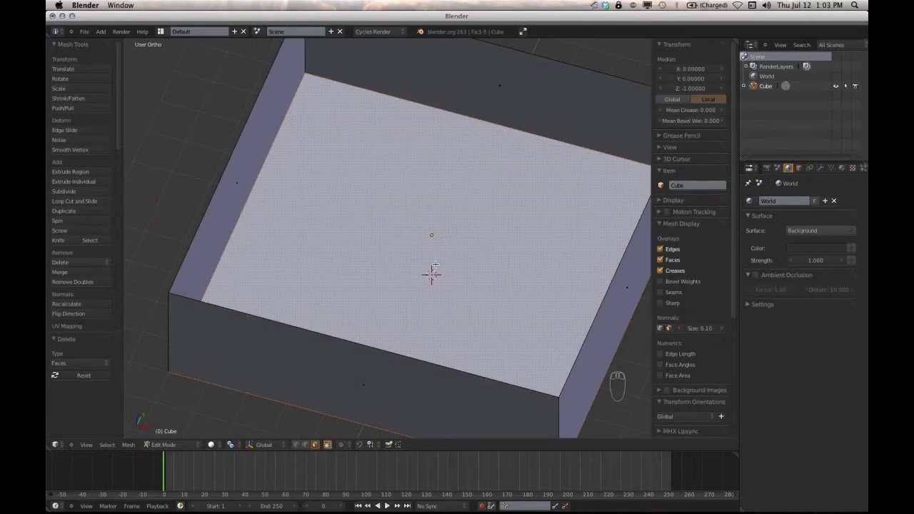
key(p)
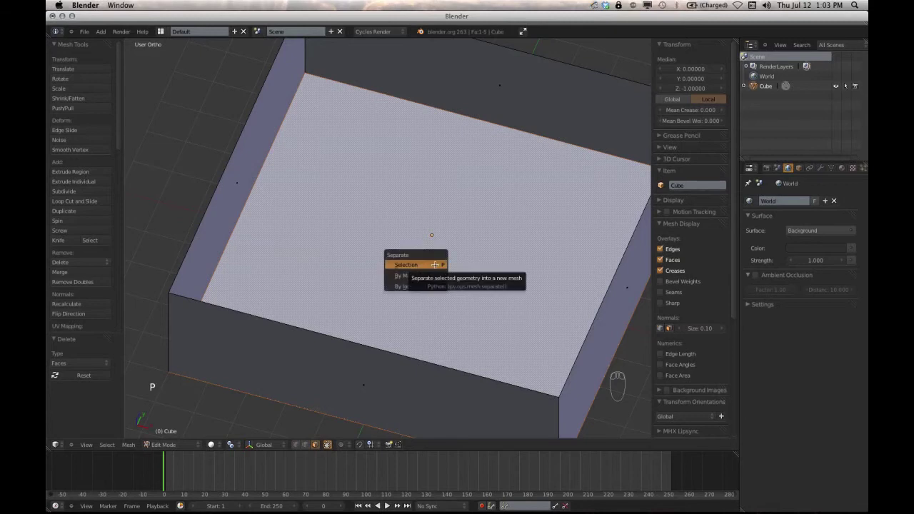
click(434, 264)
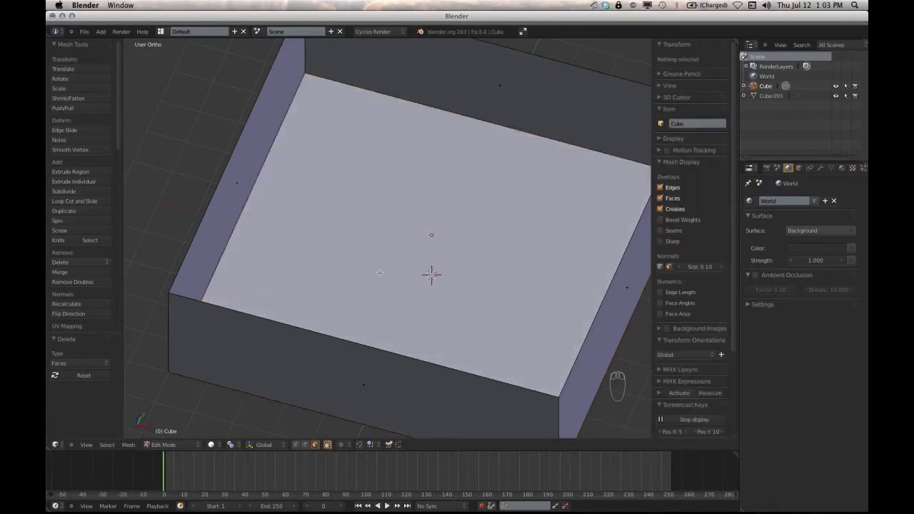
Select individual wall faces to check the remaining mesh around the floor and return to Object Mode.
middle_drag(432, 268, 406, 200)
right_click(406, 288)
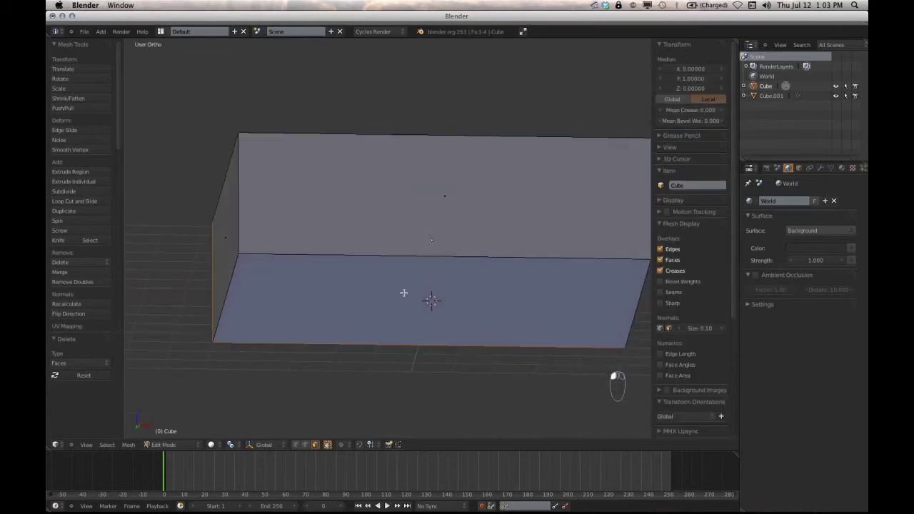
middle_drag(373, 292, 336, 367)
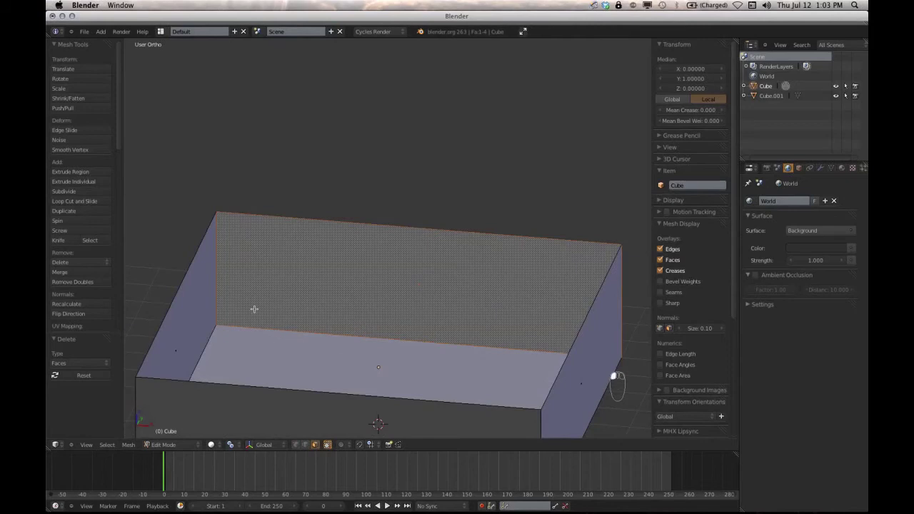
right_click(193, 314)
scroll(326, 283, down, 2)
middle_drag(362, 266, 347, 327)
scroll(367, 250, down, 1)
key(Tab)
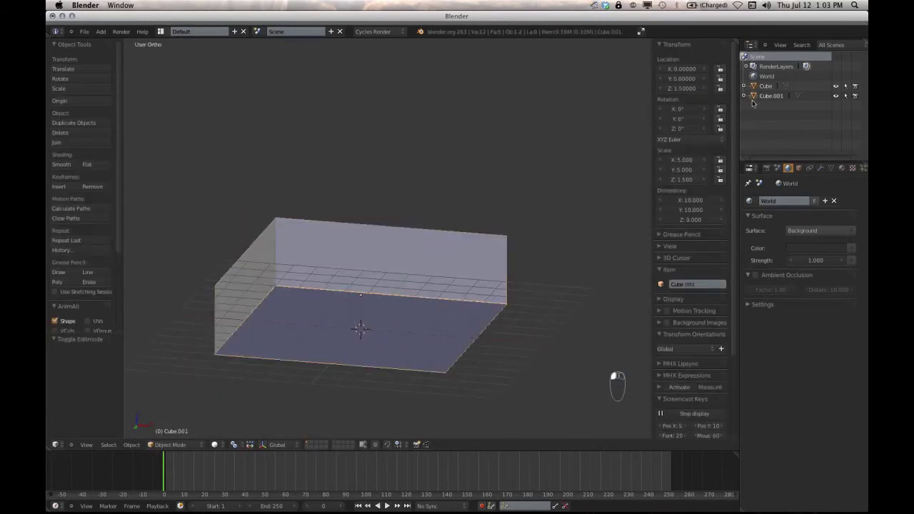
Rename the object containing the four walls as Walls and the separated bottom face object as Floor.
click(766, 86)
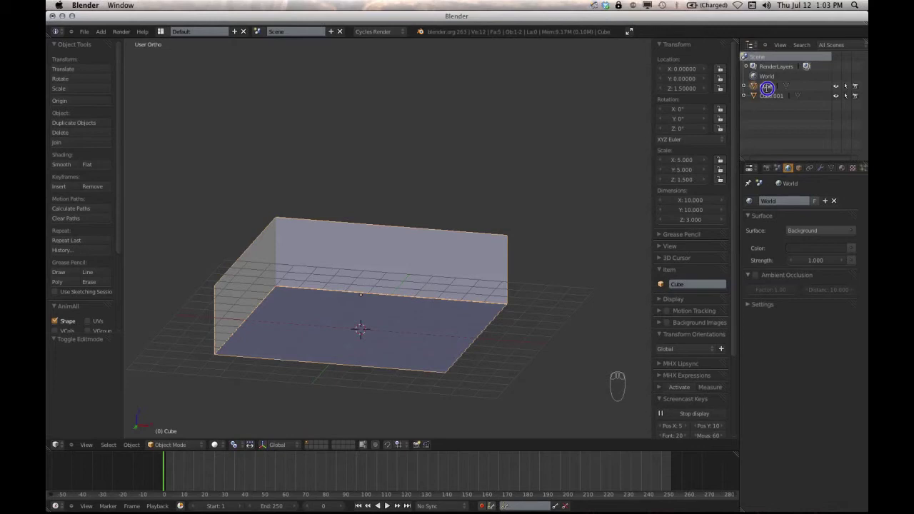
double_click(766, 86)
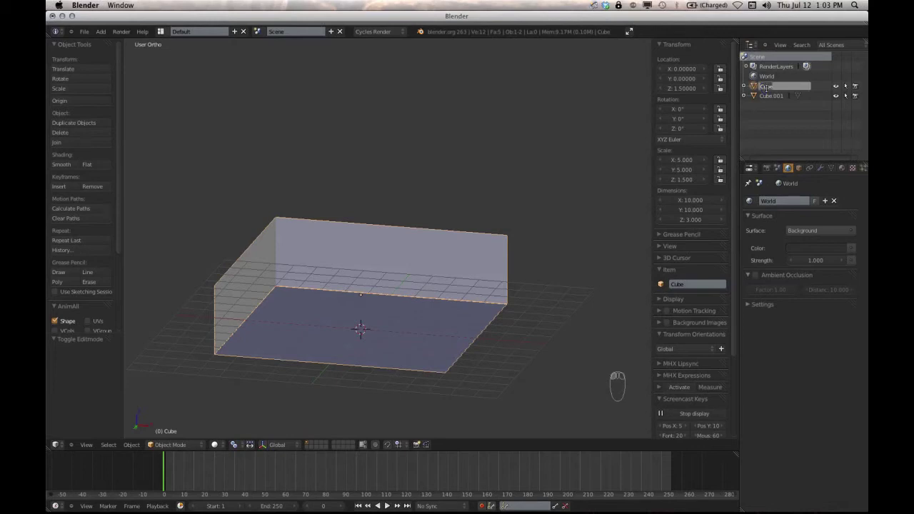
text(E)
text(Walls)
key(Return)
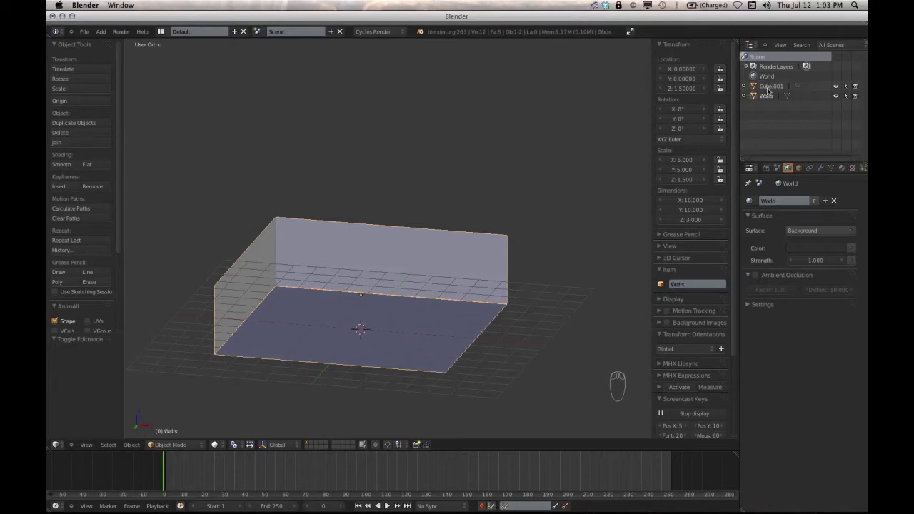
double_click(768, 87)
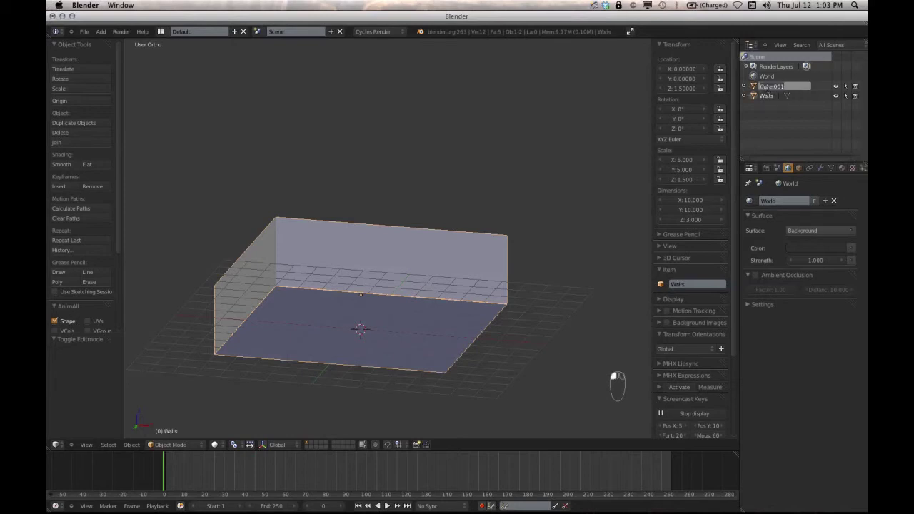
text(Floor)
key(Return)
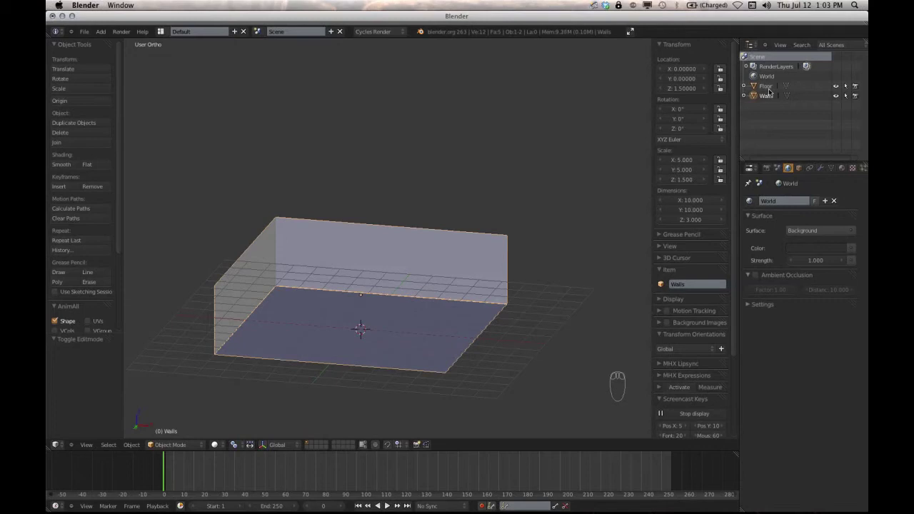
Select the Walls object in the scene and enter Edit Mode on it.
middle_drag(492, 204, 389, 300)
scroll(390, 300, up, 2)
right_click(333, 348)
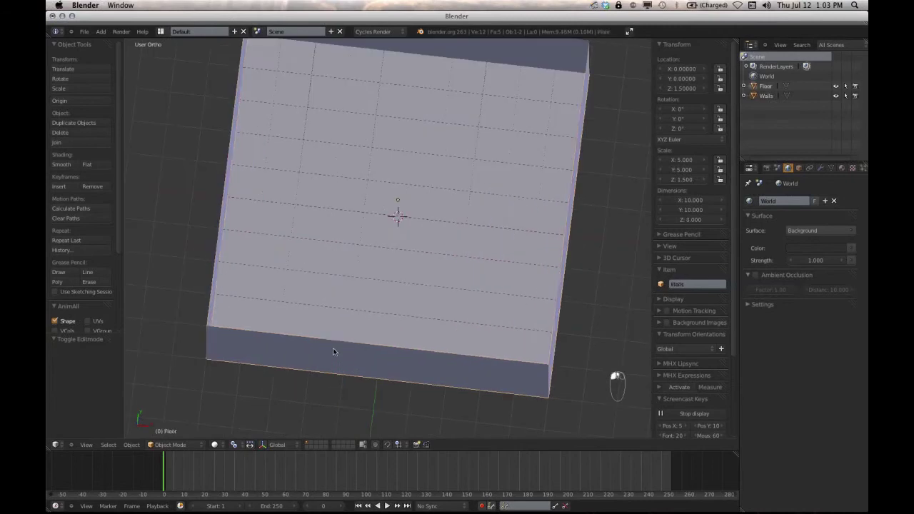
right_click(327, 345)
key(Tab)
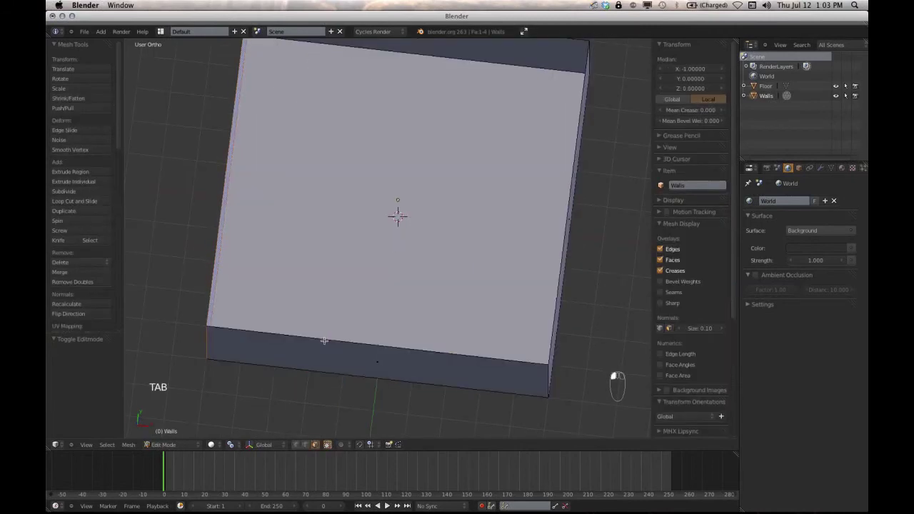
Display the Walls mesh as a wireframe from the front, with the selected side wall seen edge-on.
middle_drag(324, 326, 405, 288)
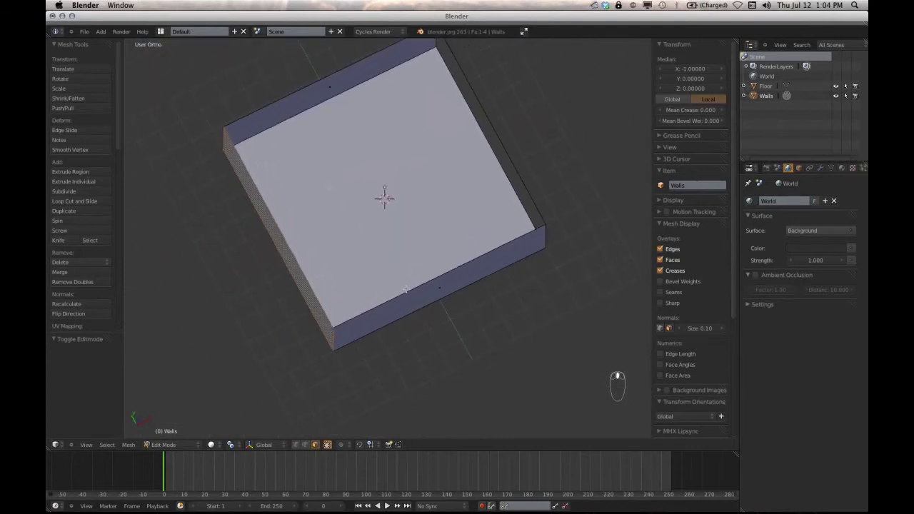
scroll(402, 271, up, 2)
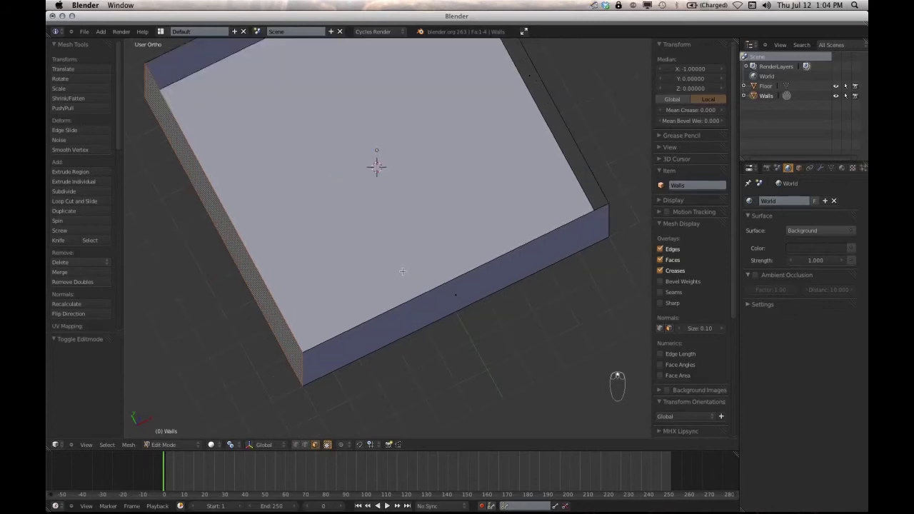
shift+middle_drag(403, 270, 345, 260)
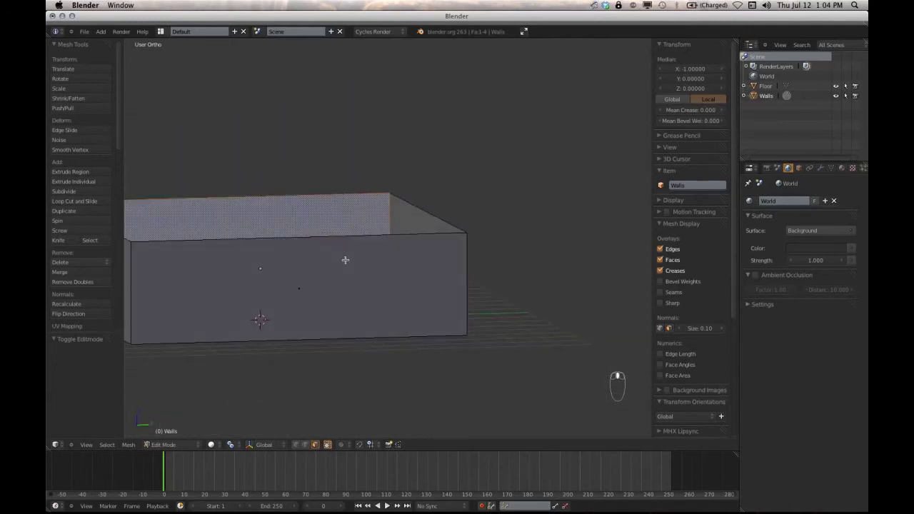
key(KP_1)
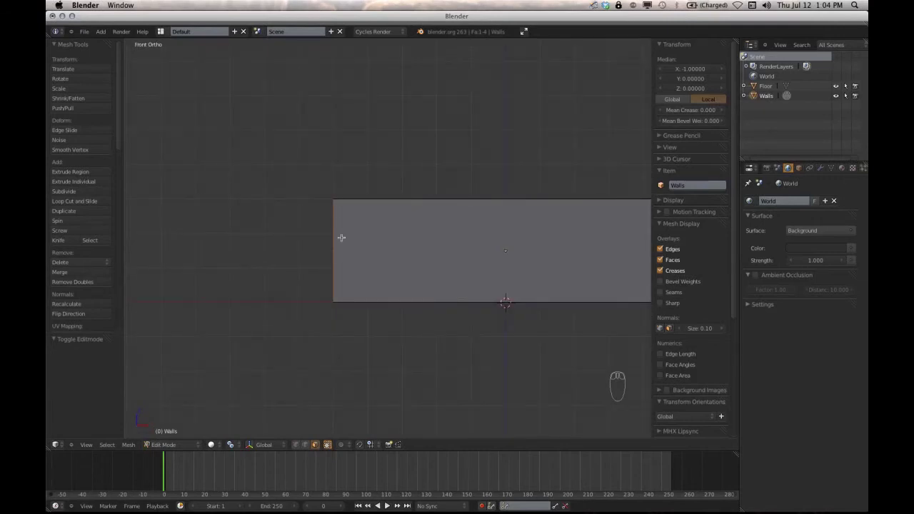
scroll(341, 238, up, 6)
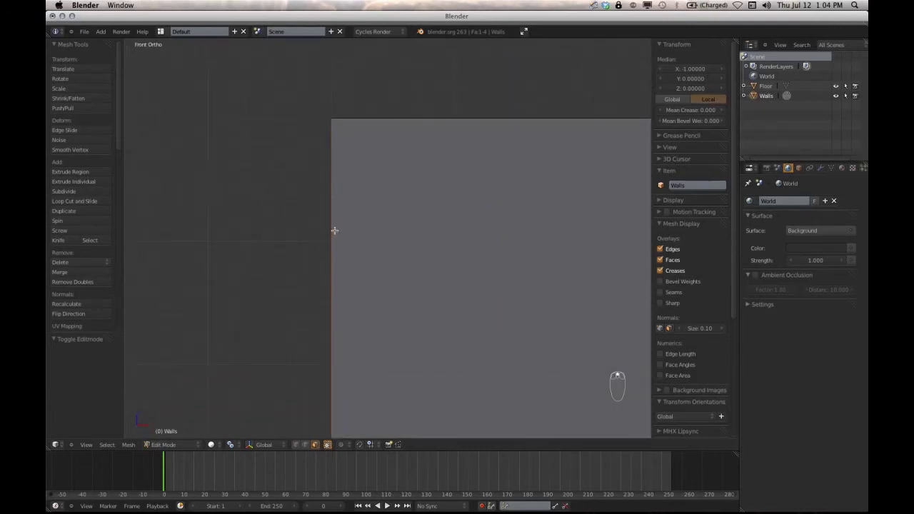
key(z)
scroll(375, 247, down, 3)
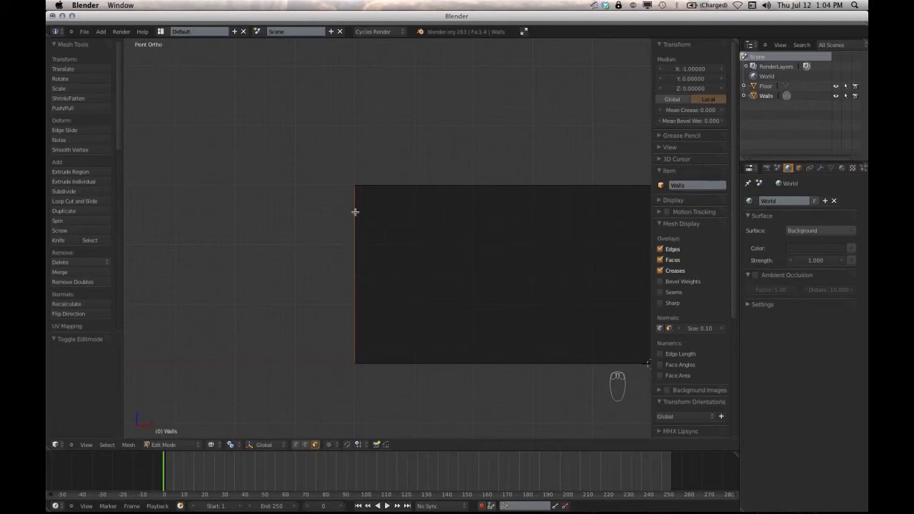
scroll(362, 217, down, 4)
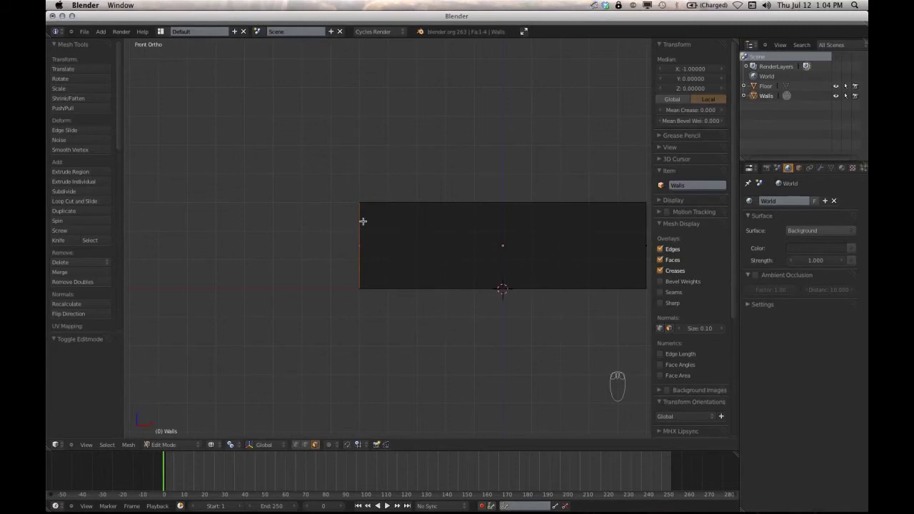
Examine the Walls mesh from several angles, including the selected side wall face-on and the open top and bottom.
scroll(367, 220, up, 3)
middle_drag(363, 224, 412, 225)
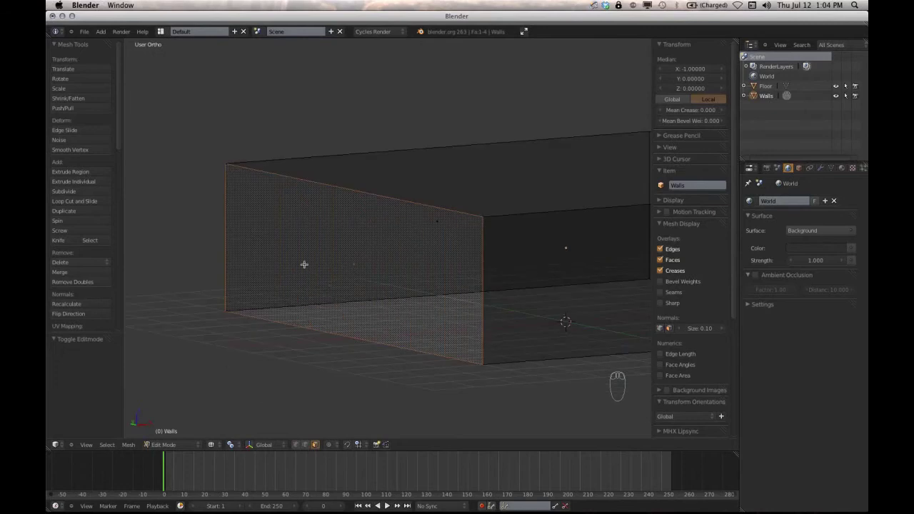
middle_drag(373, 261, 411, 294)
scroll(369, 278, down, 2)
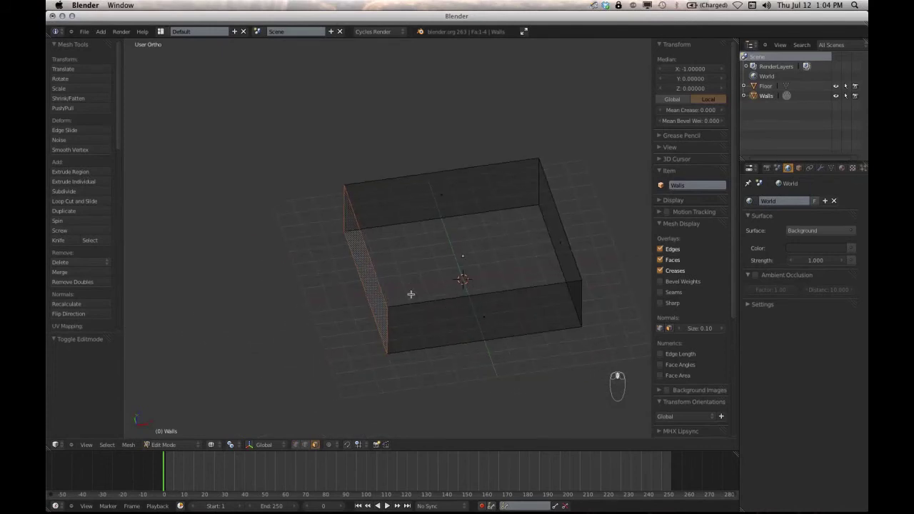
scroll(411, 294, up, 3)
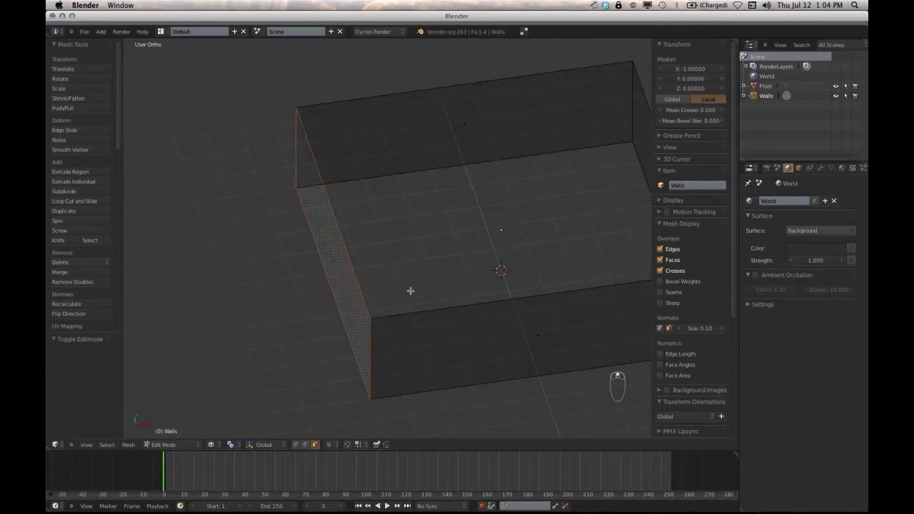
scroll(404, 280, up, 2)
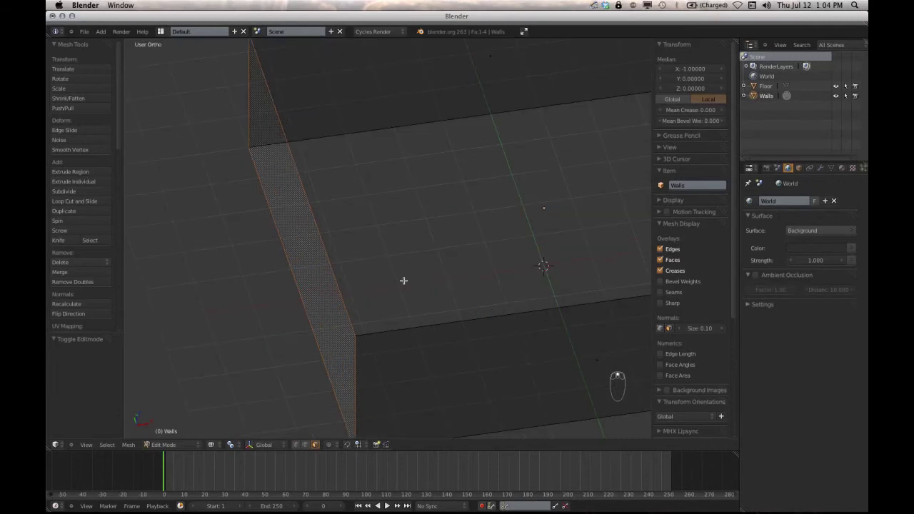
middle_drag(404, 281, 427, 286)
shift+middle_drag(424, 236, 431, 274)
scroll(431, 274, down, 3)
scroll(431, 274, up, 1)
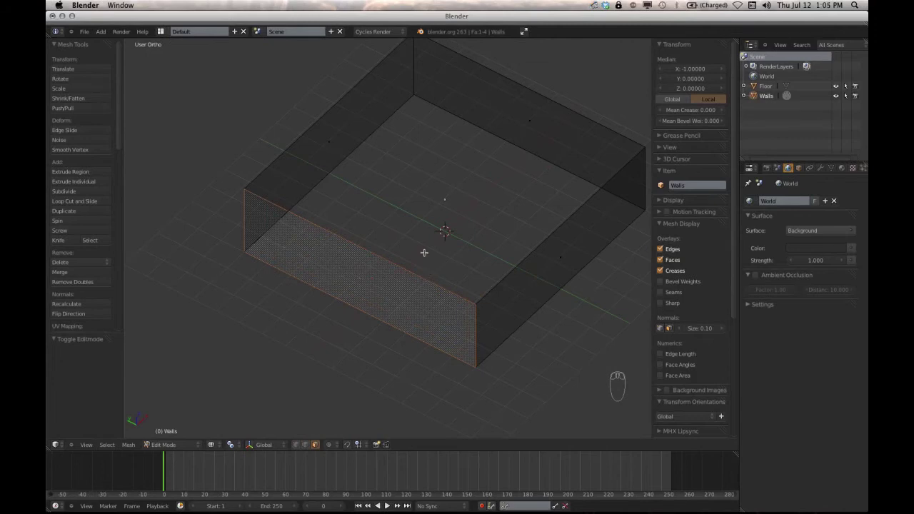
middle_drag(424, 250, 402, 265)
middle_drag(379, 262, 361, 247)
shift+middle_drag(438, 271, 367, 255)
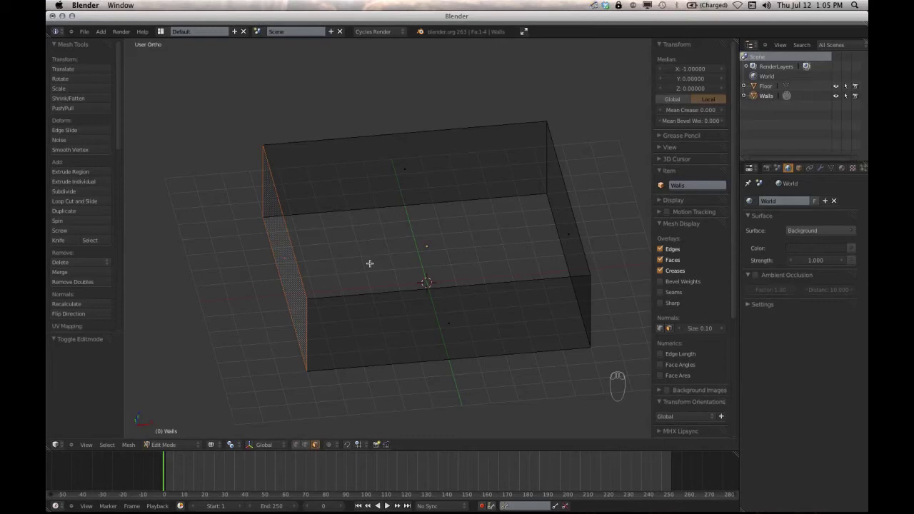
middle_drag(347, 261, 455, 275)
scroll(417, 258, up, 1)
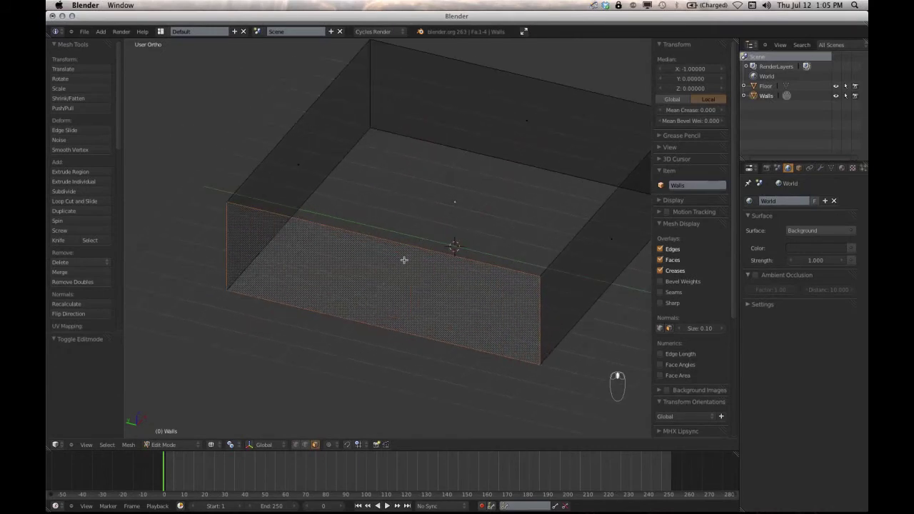
middle_drag(404, 259, 430, 259)
scroll(434, 206, up, 1)
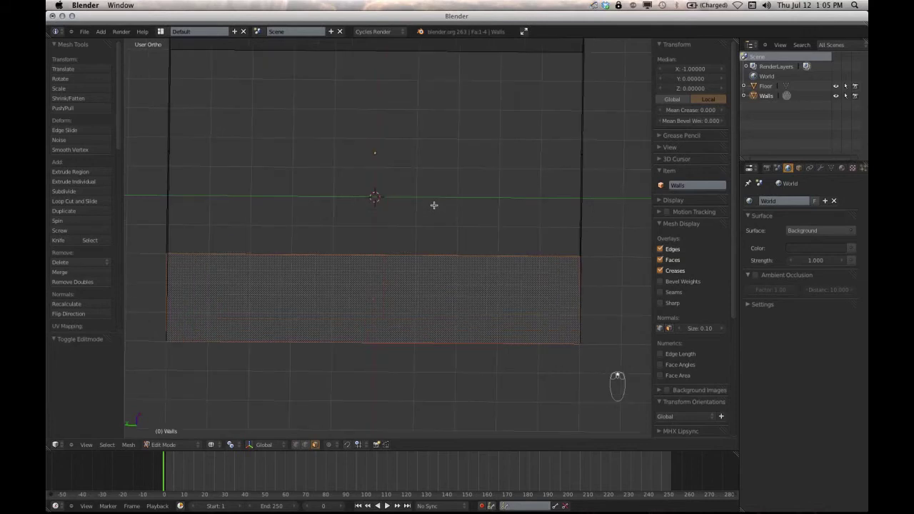
scroll(434, 206, down, 2)
scroll(434, 206, down, 1)
shift+middle_drag(430, 204, 421, 264)
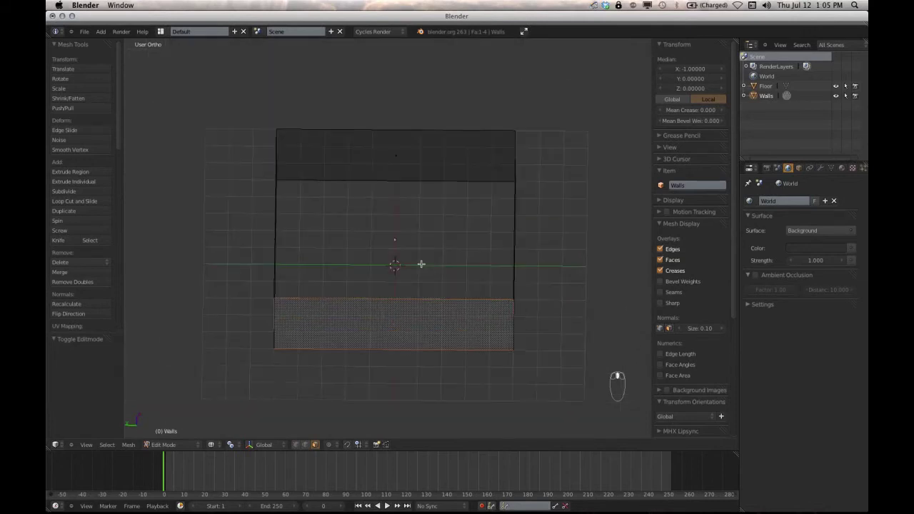
scroll(403, 249, up, 2)
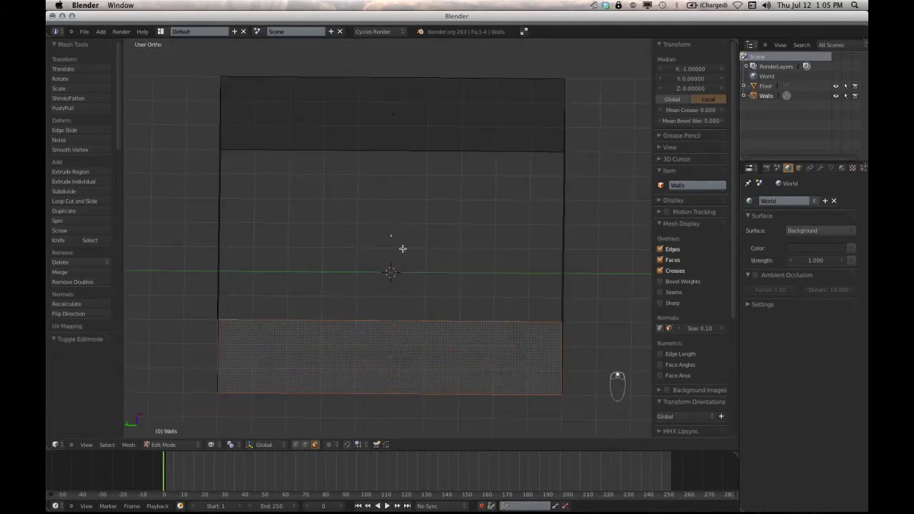
scroll(402, 249, down, 1)
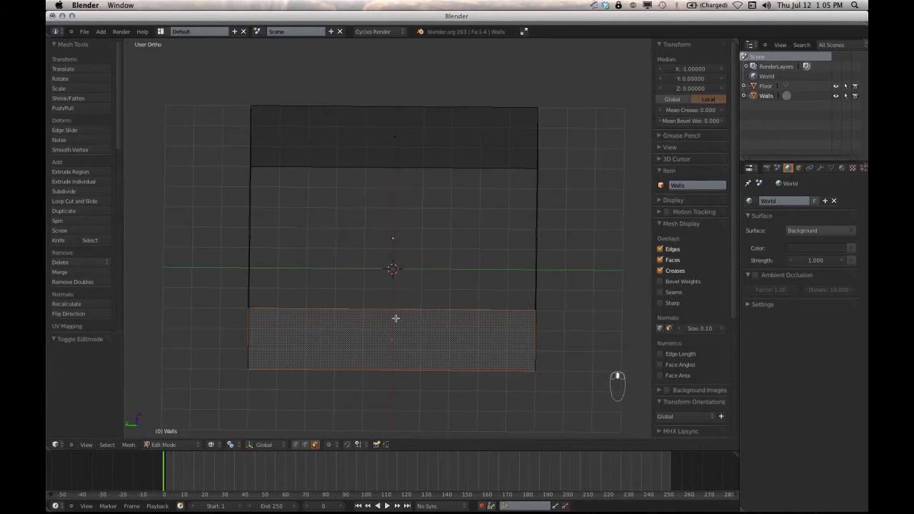
middle_drag(396, 318, 402, 274)
scroll(401, 271, up, 1)
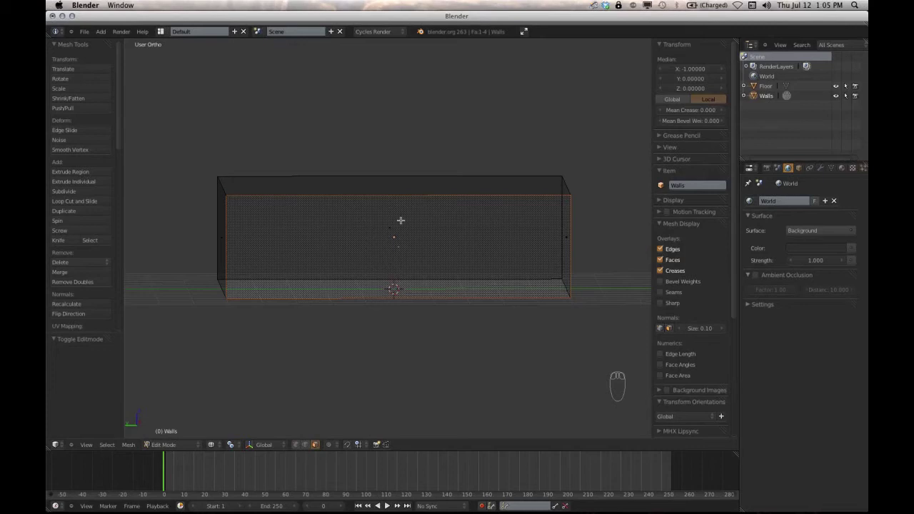
middle_drag(436, 273, 416, 264)
scroll(418, 263, up, 2)
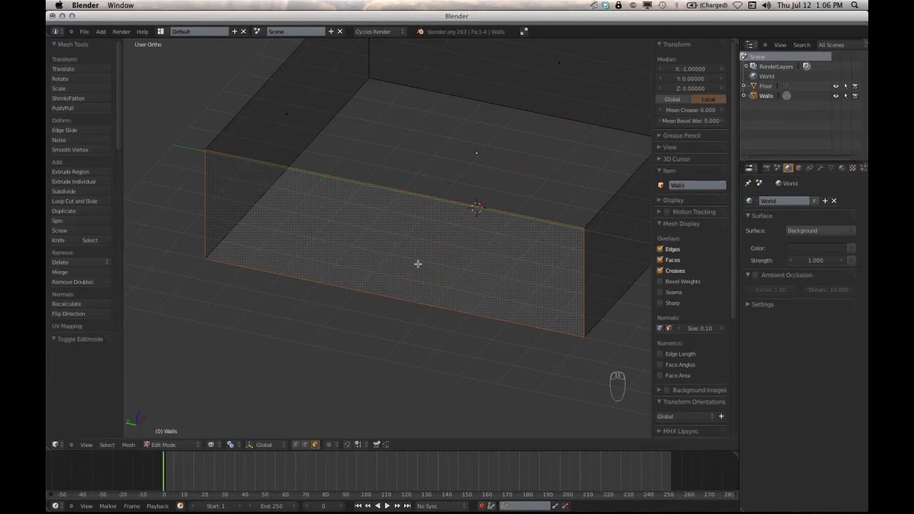
scroll(418, 263, down, 4)
mouse_move(418, 269)
middle_down()
mouse_move(406, 261)
mouse_move(427, 251)
mouse_move(367, 253)
mouse_move(347, 279)
mouse_move(387, 288)
mouse_move(407, 283)
mouse_move(400, 265)
mouse_move(447, 267)
mouse_move(414, 252)
middle_up()
scroll(363, 259, up, 5)
Try a two-cut vertical loop cut on the Walls mesh in the front wireframe view, and undo it.
key(KP_1)
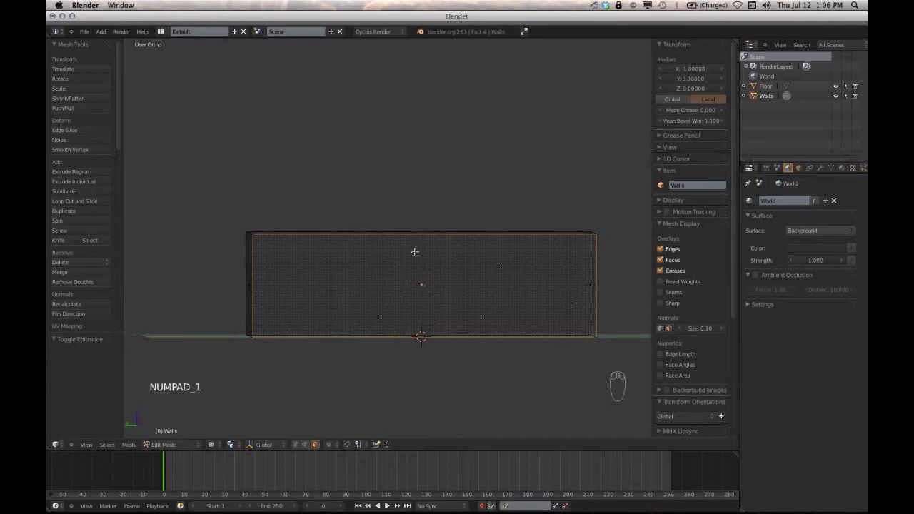
scroll(409, 260, up, 4)
scroll(409, 260, down, 2)
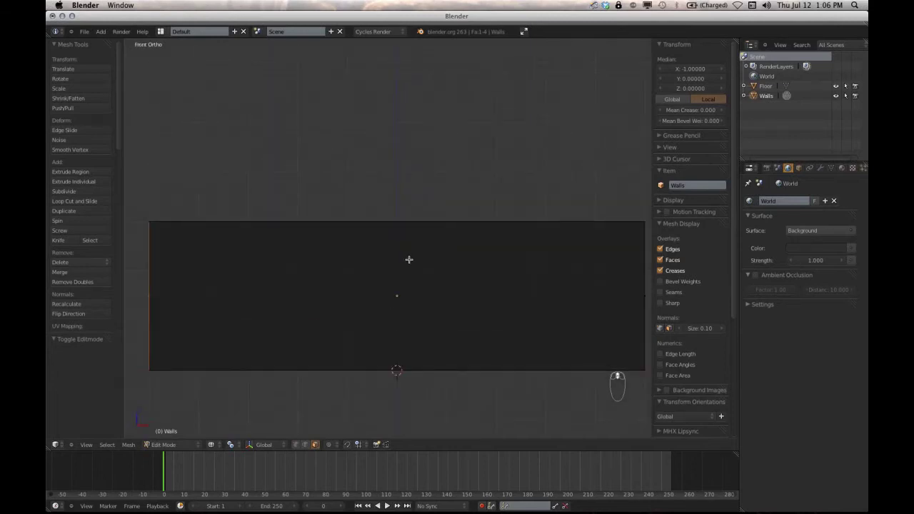
scroll(389, 273, down, 1)
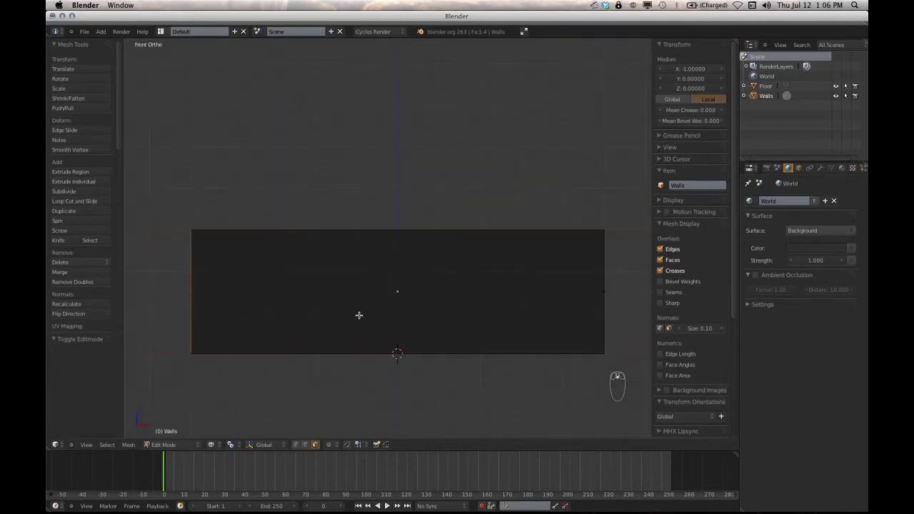
key(ctrl+r)
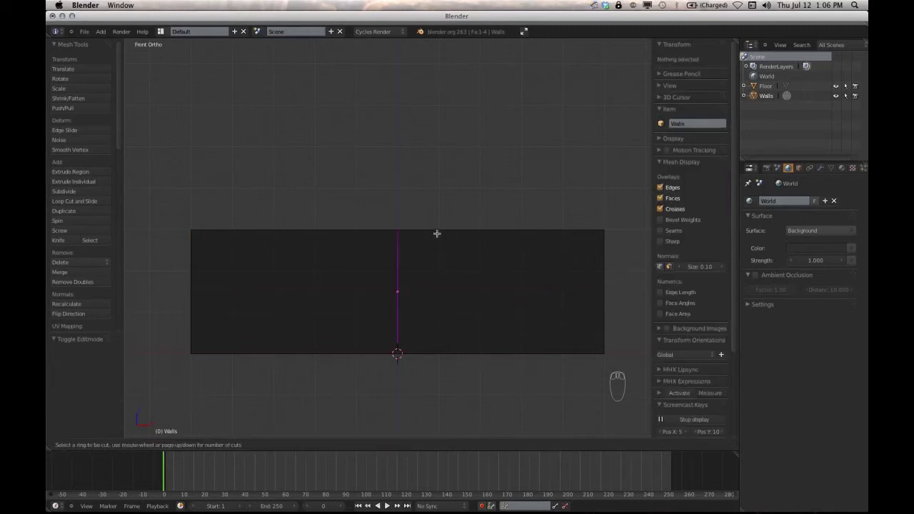
scroll(414, 232, up, 1)
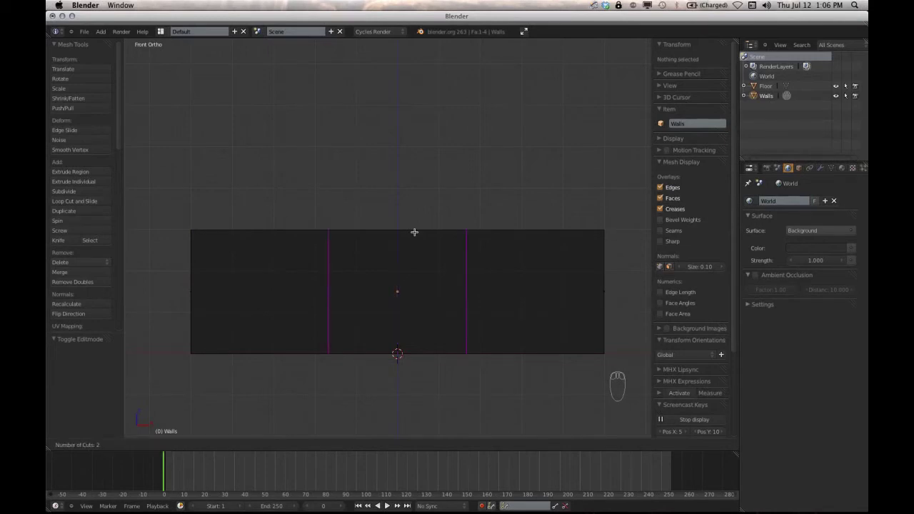
scroll(414, 232, down, 1)
scroll(414, 232, up, 3)
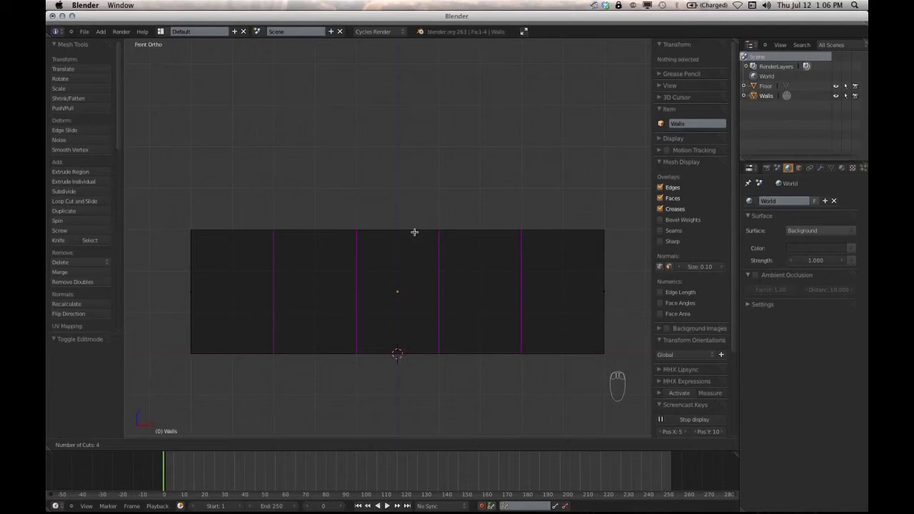
scroll(414, 232, down, 3)
scroll(414, 232, up, 1)
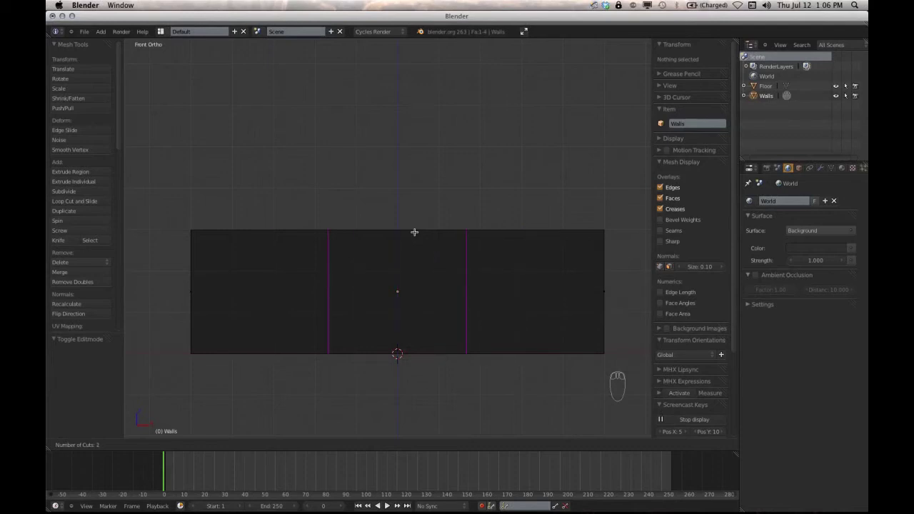
click(414, 232)
right_click(414, 232)
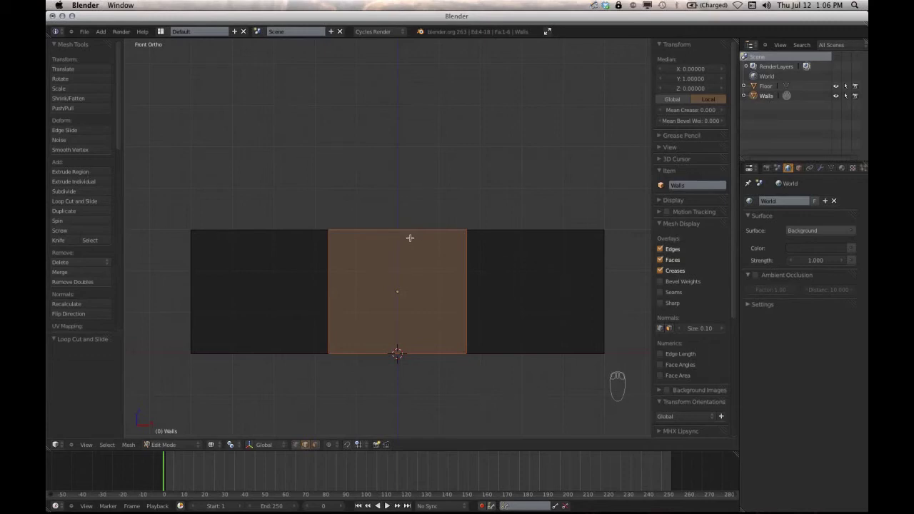
mouse_move(407, 202)
middle_down()
mouse_move(390, 235)
mouse_move(404, 214)
mouse_move(421, 210)
middle_up()
key(z)
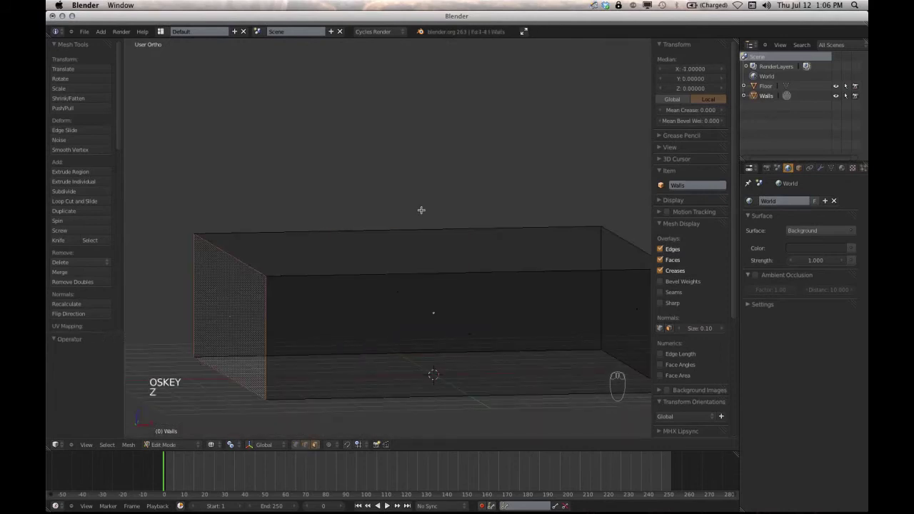
Display the Walls mesh in solid shading and align the viewport to the front view.
mouse_move(408, 285)
middle_down()
mouse_move(420, 261)
mouse_move(372, 262)
middle_up()
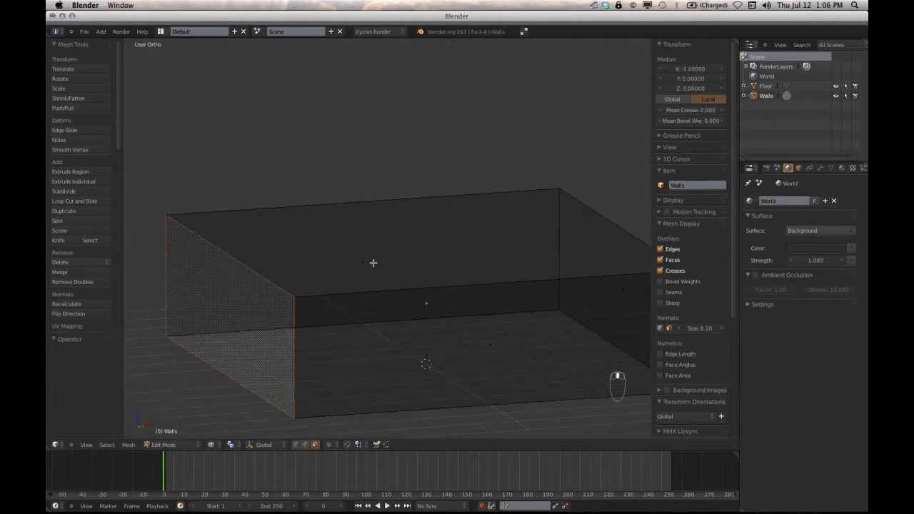
key(KP_1)
key(z)
shift+middle_drag(430, 288, 368, 204)
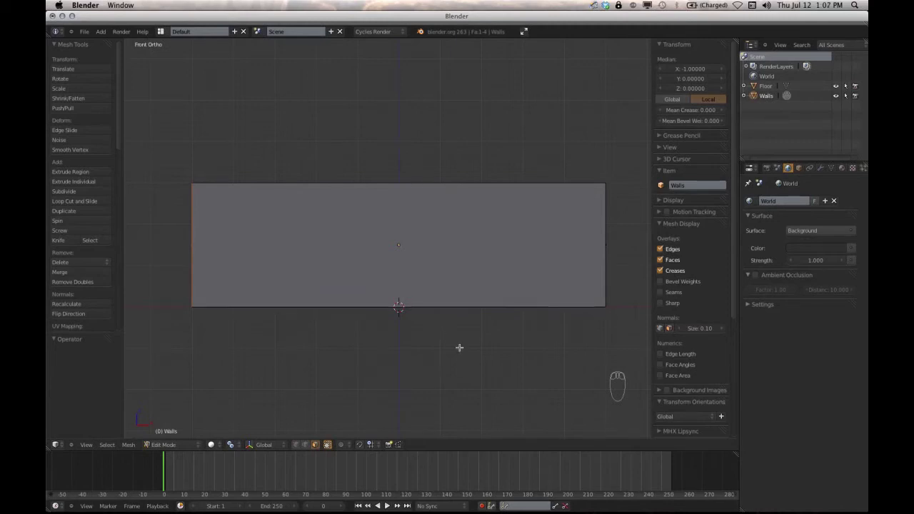
middle_drag(447, 321, 419, 311)
key(KP_1)
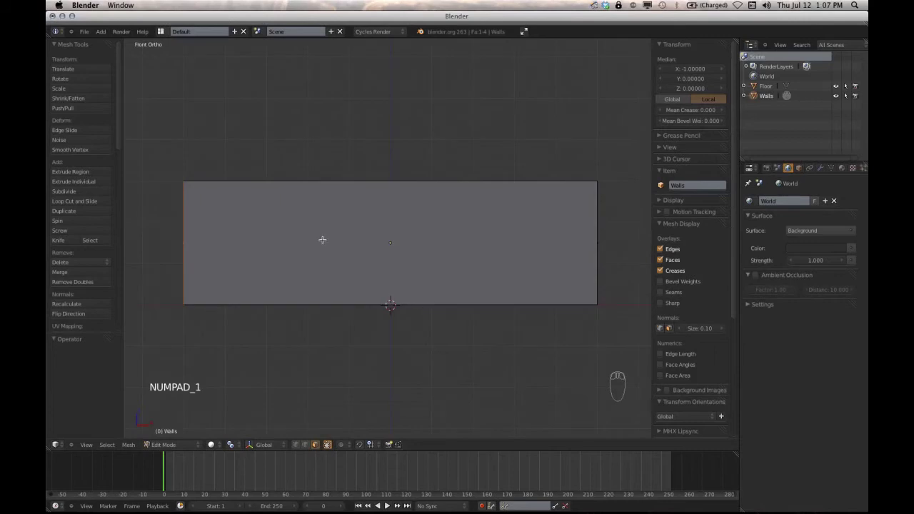
Review the mouse and numpad emulation options in the user preferences' input settings, and close the preferences.
click(84, 32)
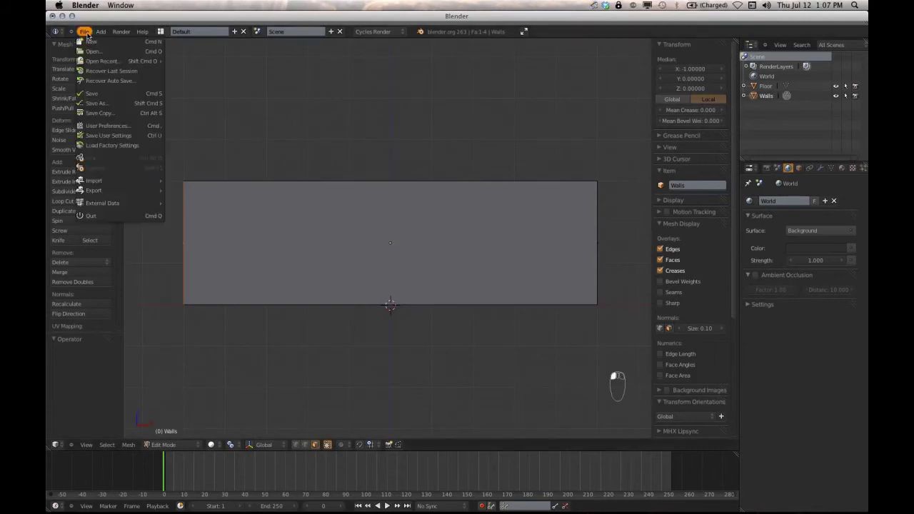
click(112, 131)
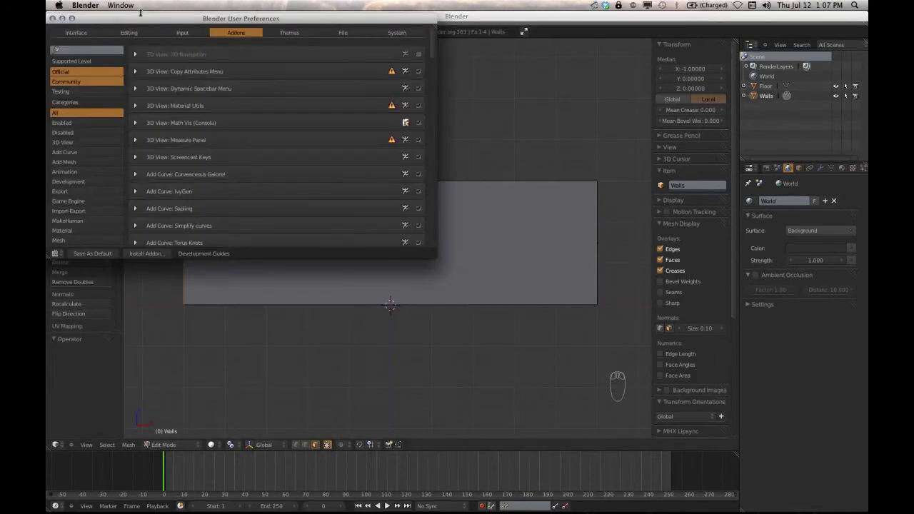
click(196, 67)
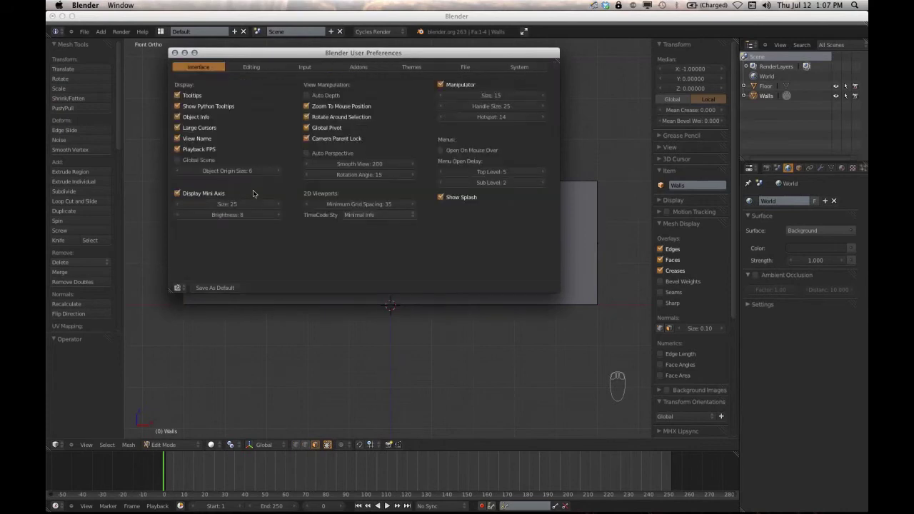
click(295, 68)
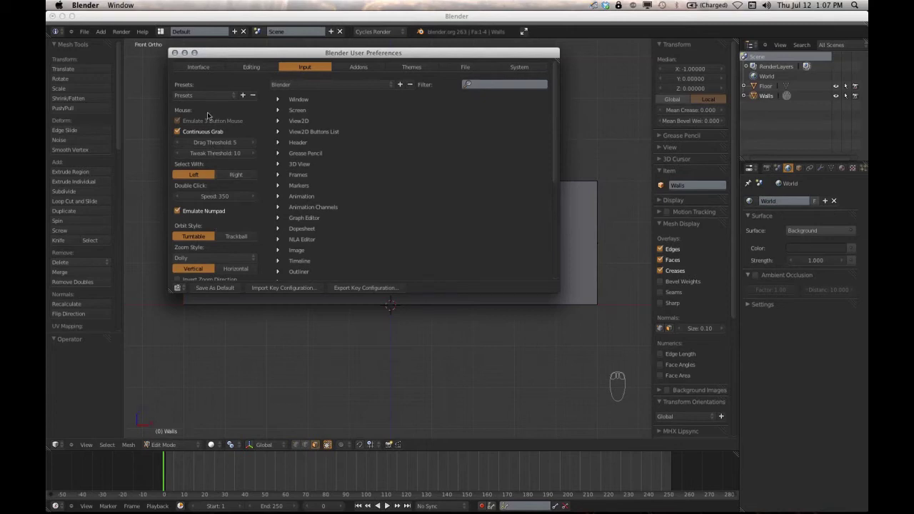
scroll(233, 164, down, 5)
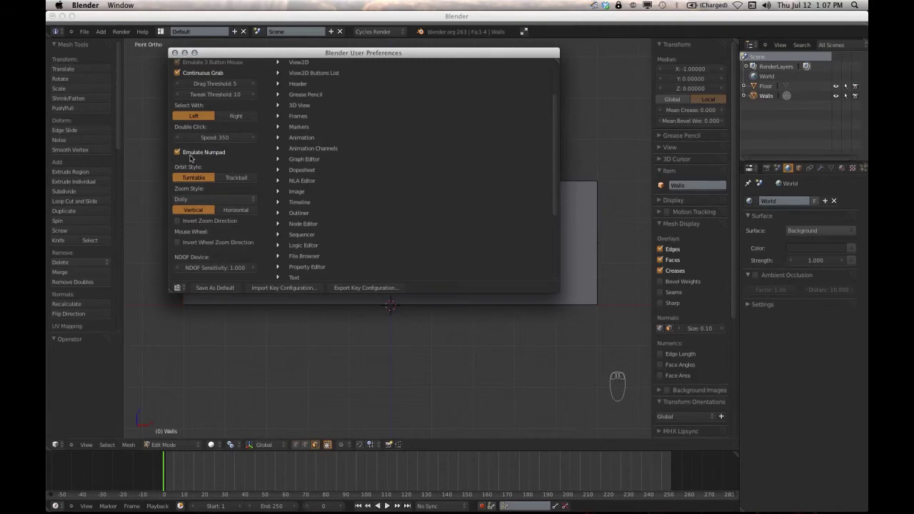
scroll(191, 157, up, 5)
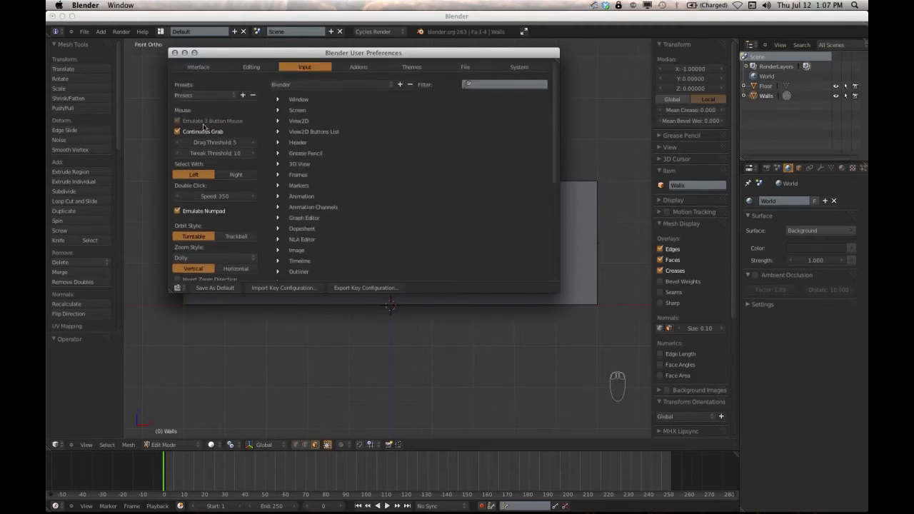
click(175, 54)
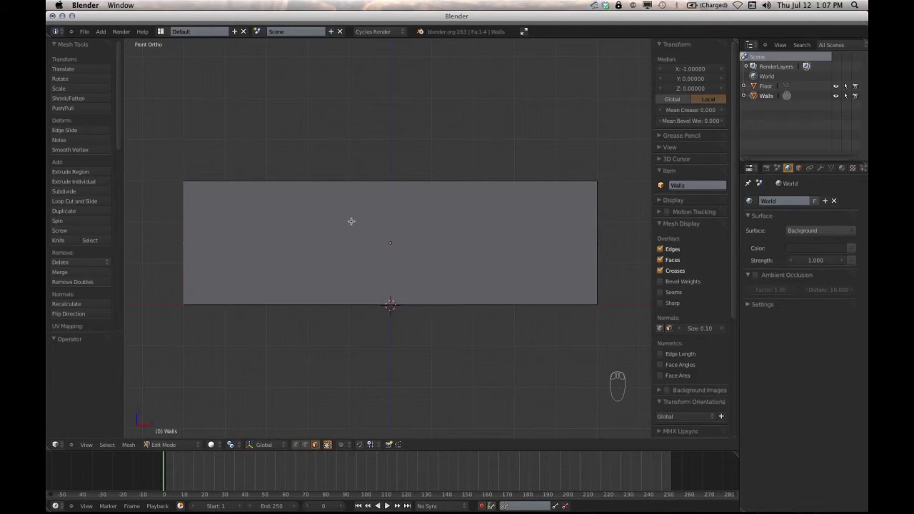
Select the front wall face and divide it with two evenly spaced vertical loop cuts.
right_click(384, 242)
key(ctrl+r)
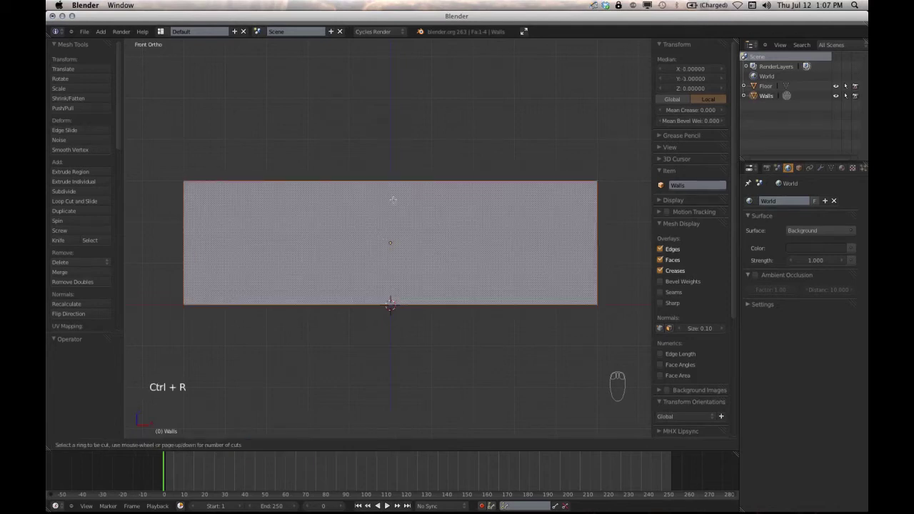
scroll(391, 183, up, 1)
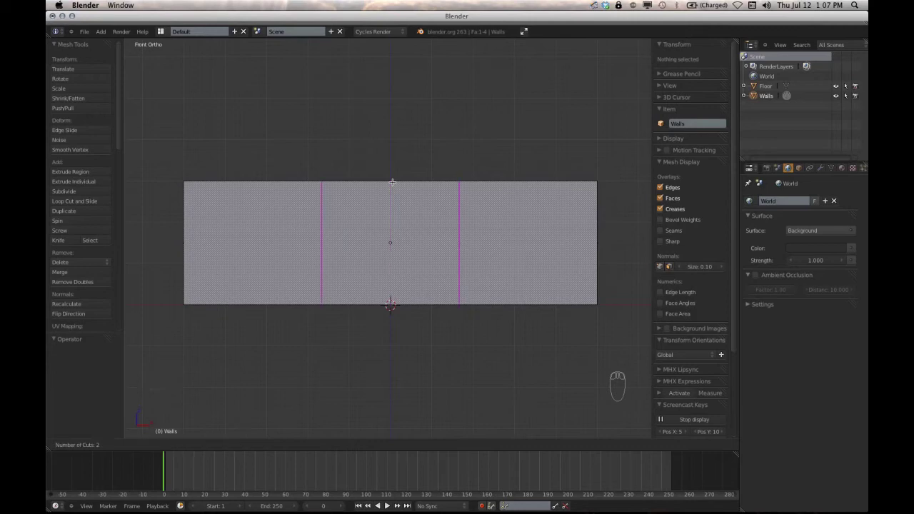
click(391, 183)
click(391, 183)
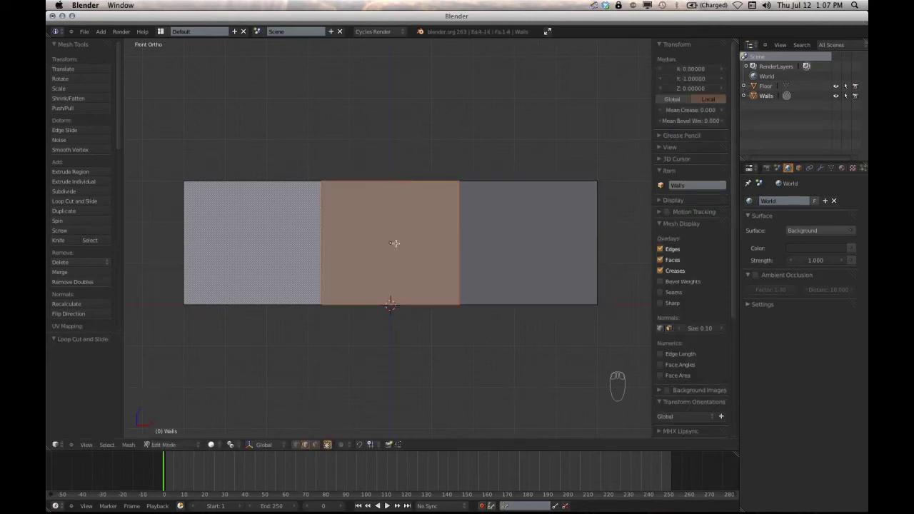
Check the divided front wall face from an orbited view and undo its vertical loop cuts.
click(394, 243)
mouse_move(396, 242)
middle_down()
mouse_move(384, 271)
mouse_move(443, 255)
mouse_move(404, 247)
middle_up()
scroll(402, 249, up, 3)
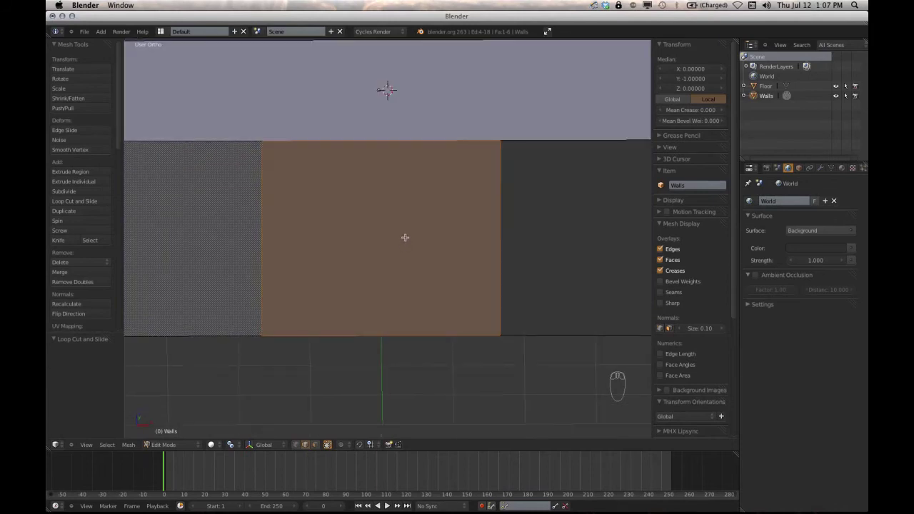
scroll(404, 237, down, 3)
scroll(404, 237, up, 1)
key(super+z)
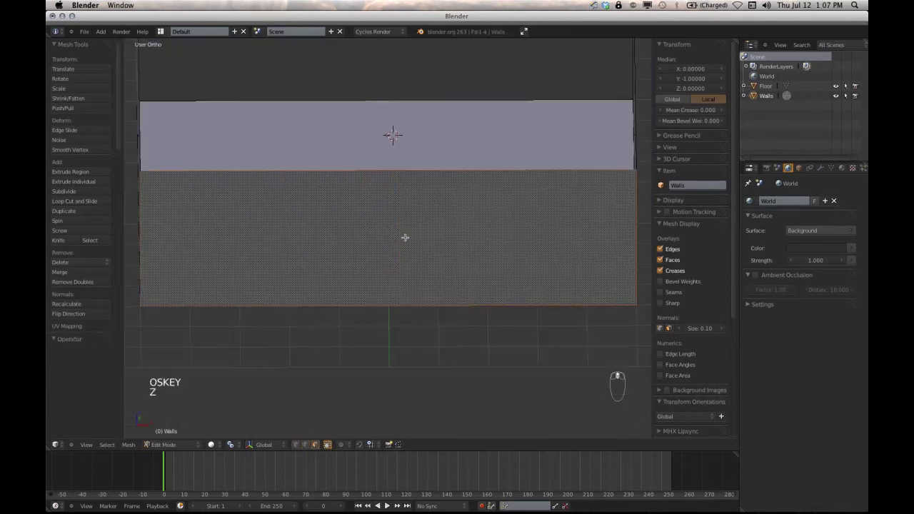
Show the Walls mesh in wireframe from the top view and select all of its faces.
mouse_move(404, 236)
middle_down()
mouse_move(400, 259)
mouse_move(401, 245)
middle_up()
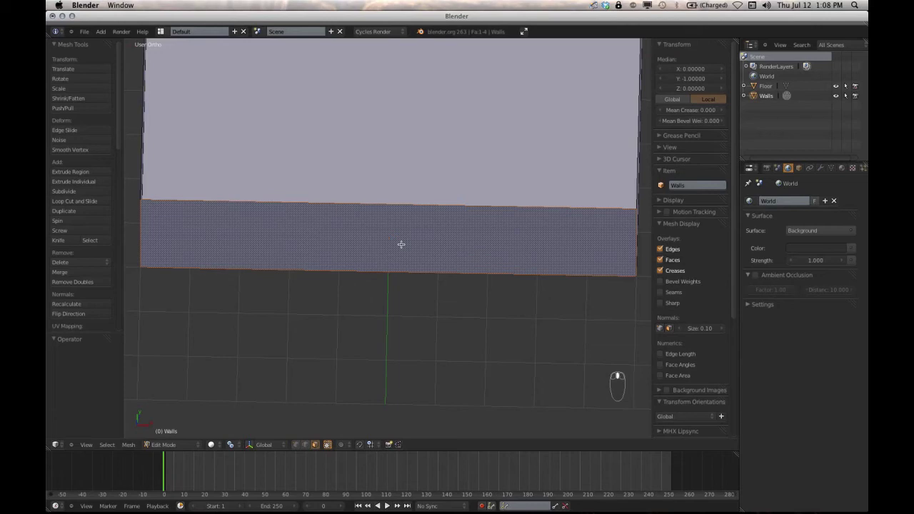
key(KP_7)
scroll(390, 249, down, 2)
key(z)
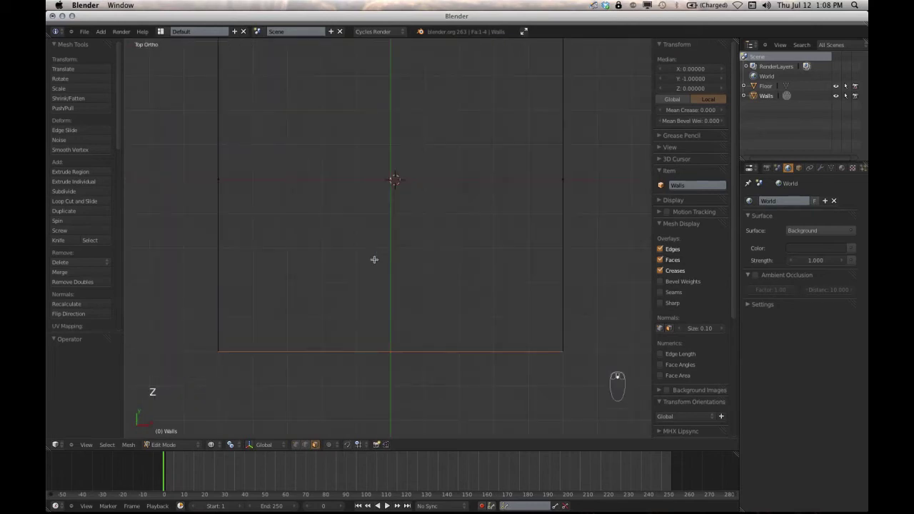
scroll(374, 259, down, 1)
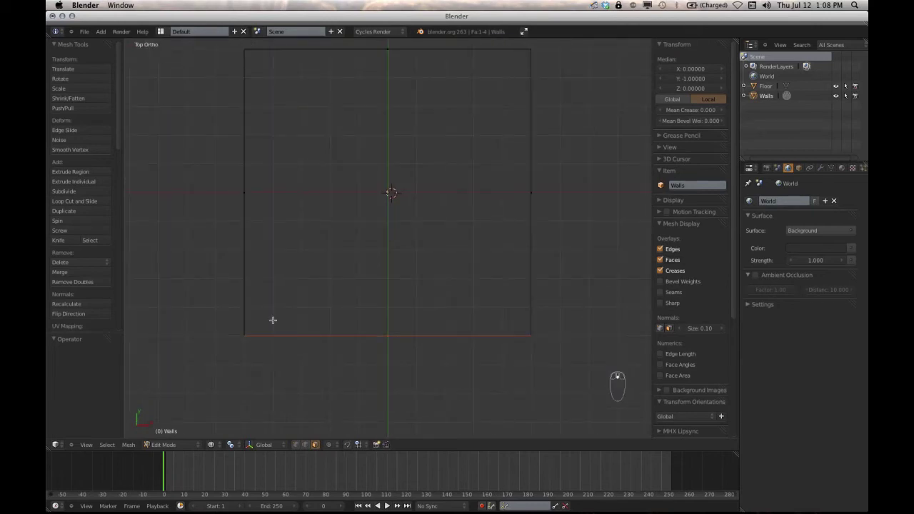
key(a)
key(a)
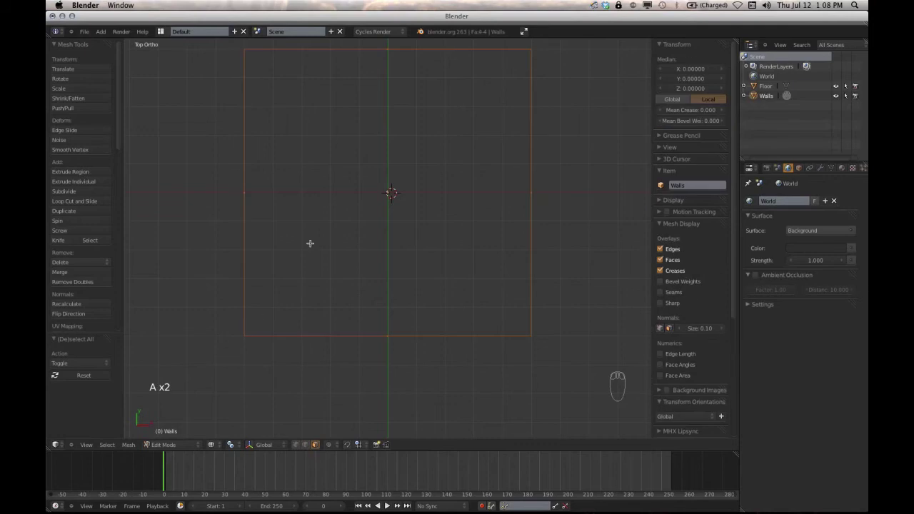
Try insetting all the wall faces with a thickness of 0.0140, and undo the inset.
shift+middle_drag(310, 245, 315, 291)
scroll(304, 280, up, 1)
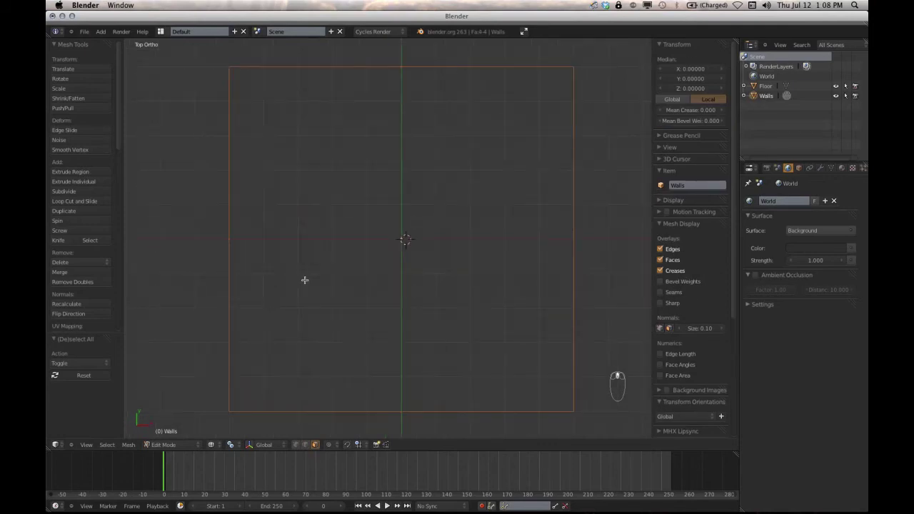
scroll(304, 280, down, 1)
key(ctrl+f)
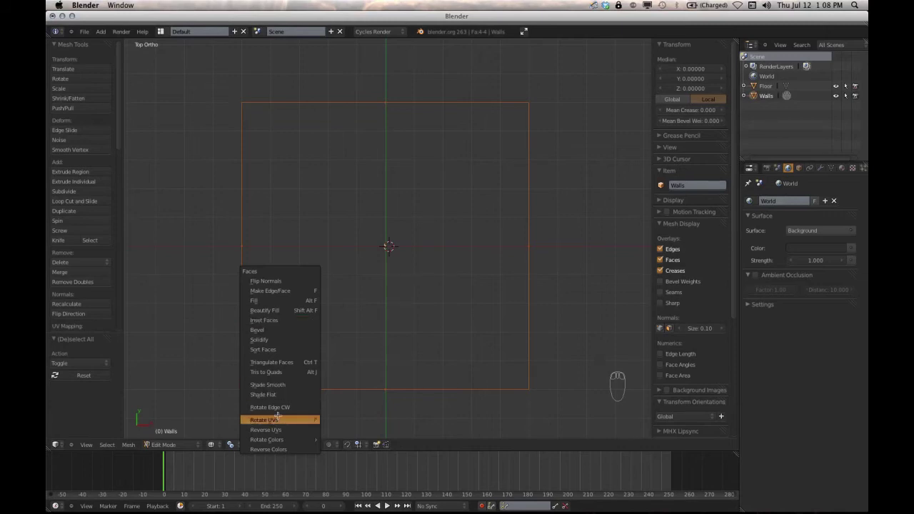
click(281, 321)
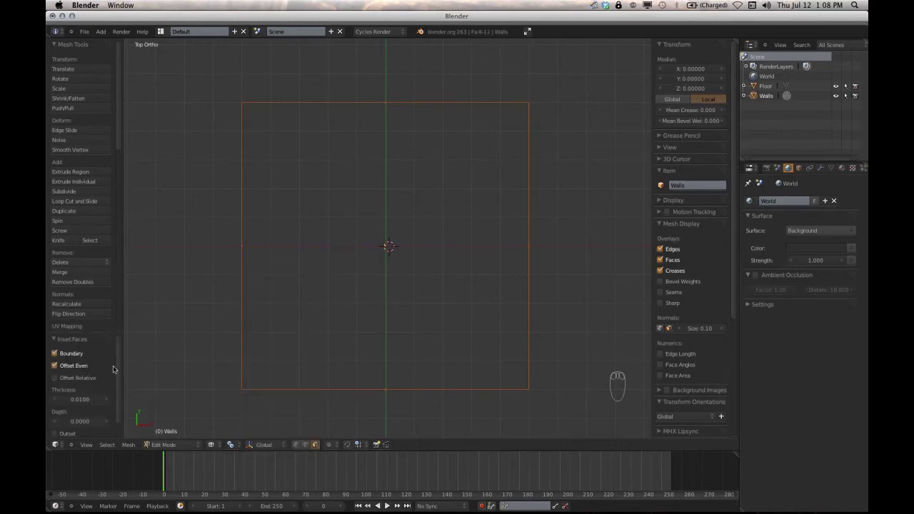
middle_drag(99, 334, 104, 227)
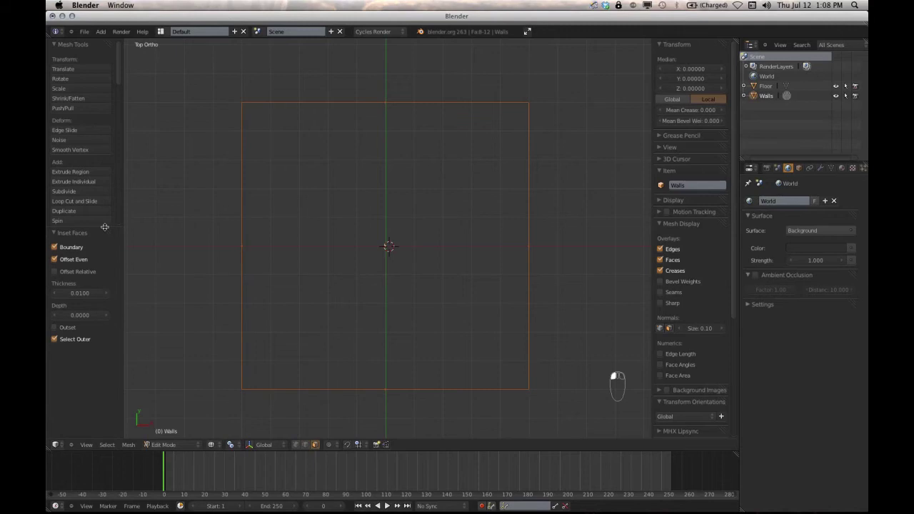
click(71, 293)
drag(71, 292, 114, 289)
middle_drag(287, 300, 265, 265)
scroll(265, 265, up, 4)
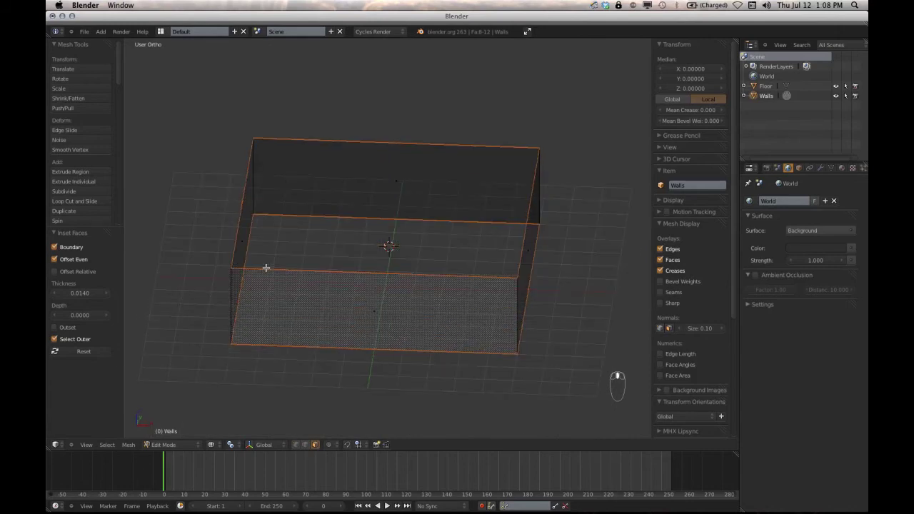
key(super+z)
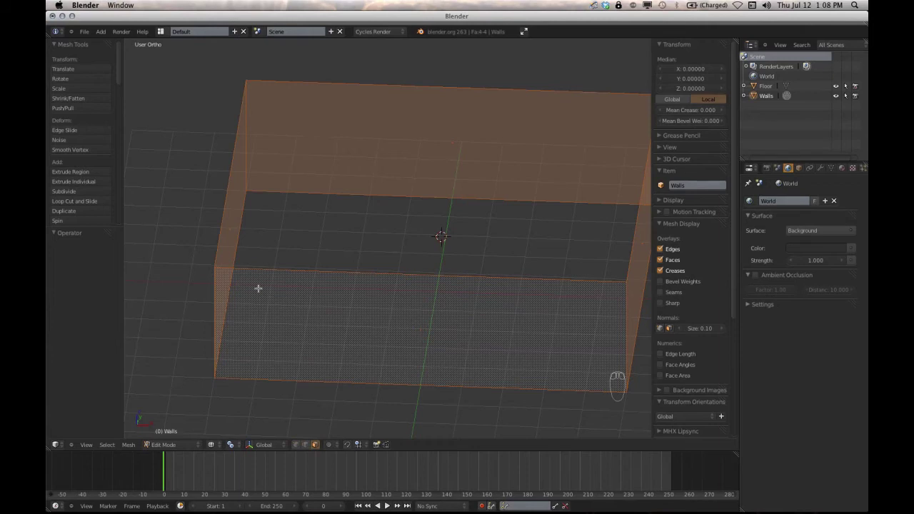
Extrude all the wall faces and shrink the extruded faces inward by about 0.071 with Shrink/Fatten.
key(e)
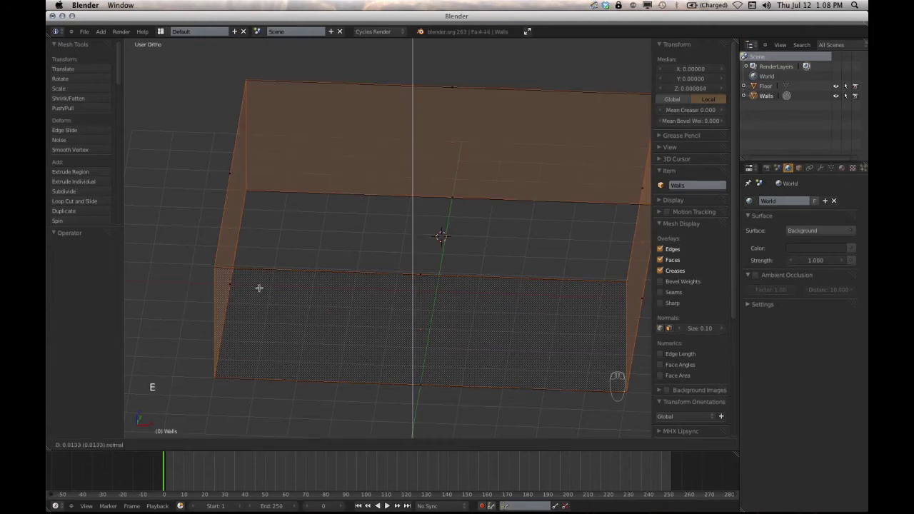
click(259, 287)
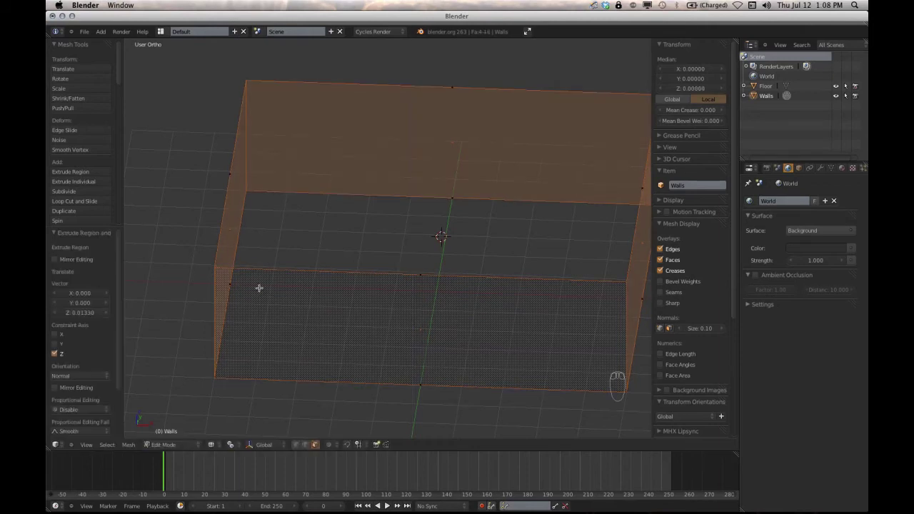
middle_drag(276, 274, 303, 272)
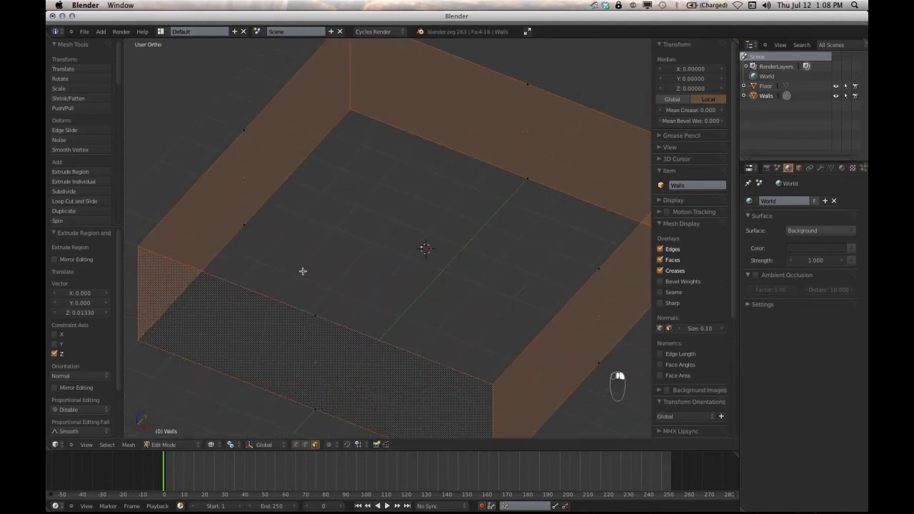
key(alt+s)
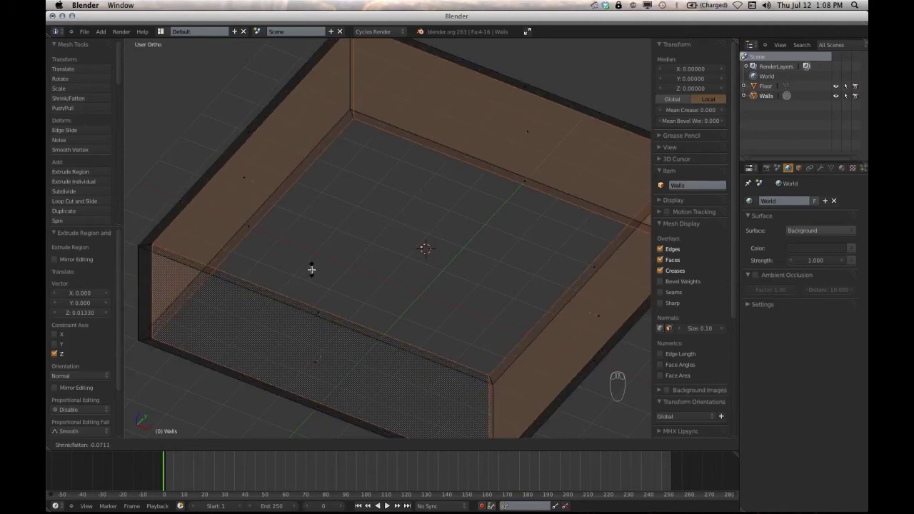
click(311, 269)
In vertex select mode and front view, select the walls' top vertices and flatten them with a Z scale of 0.
middle_drag(310, 266, 239, 207)
key(KP_1)
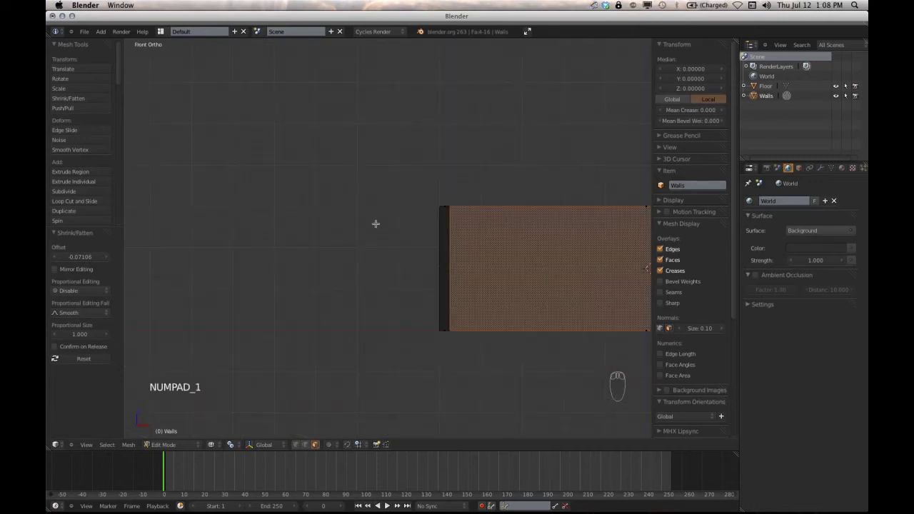
shift+middle_drag(396, 225, 255, 240)
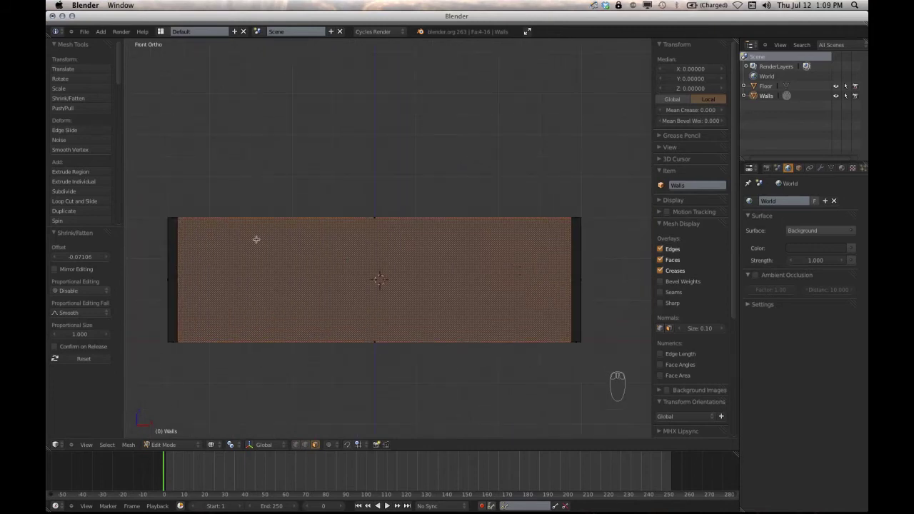
key(a)
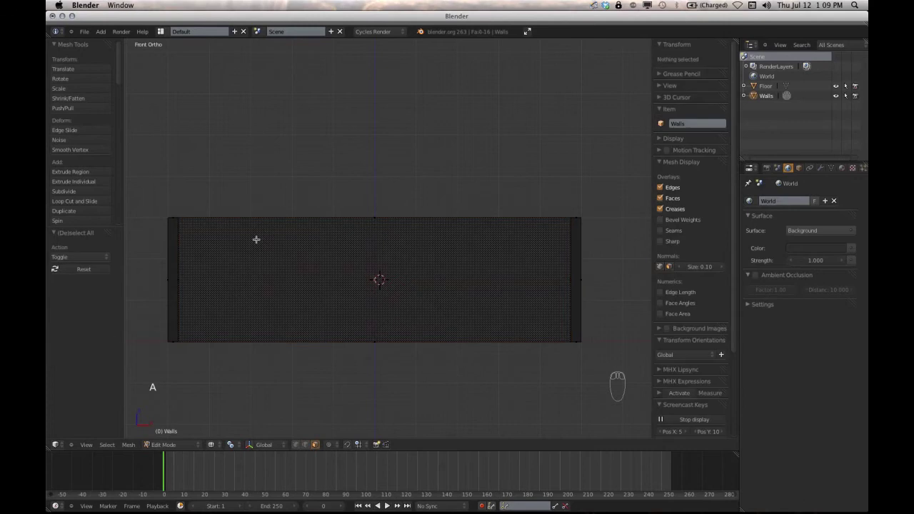
key(ctrl+Tab)
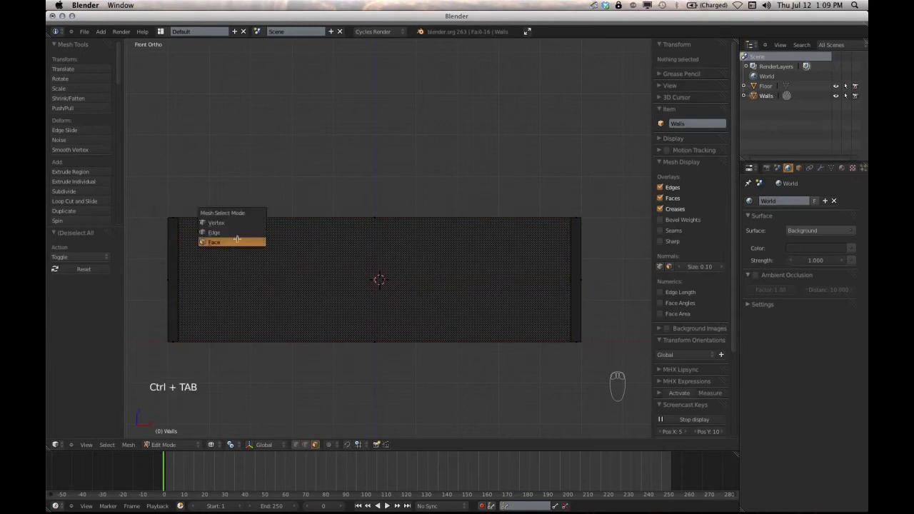
click(226, 223)
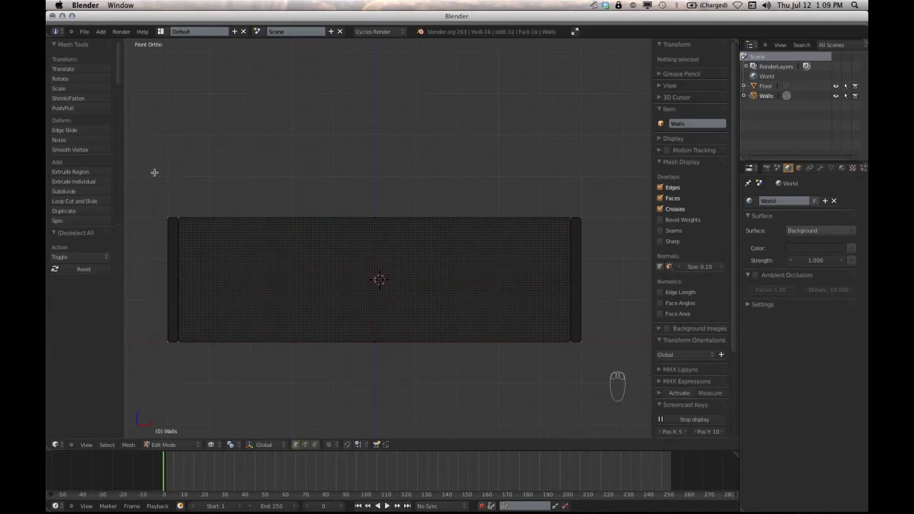
key(b)
drag(159, 193, 608, 241)
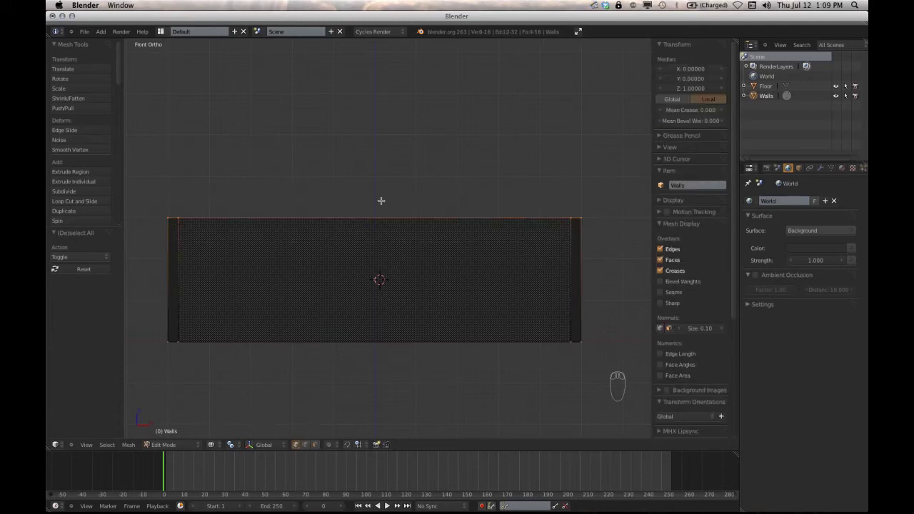
key(s)
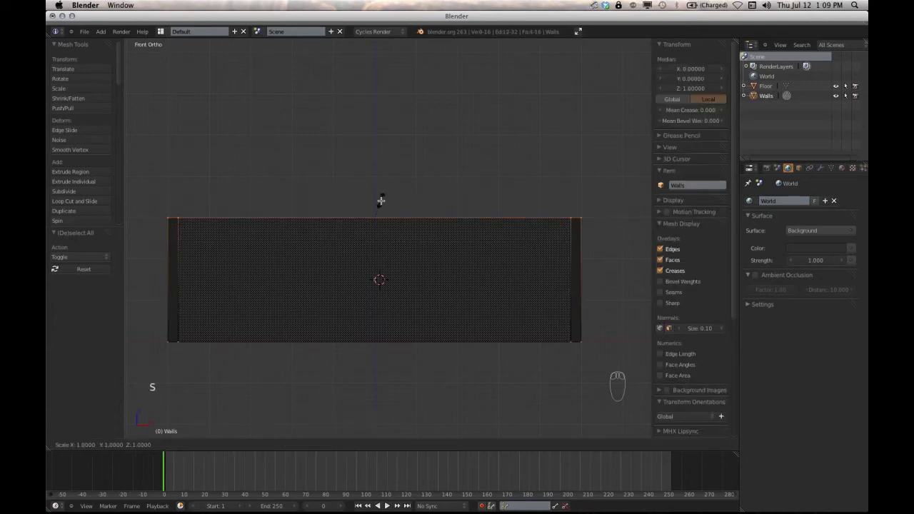
key(z)
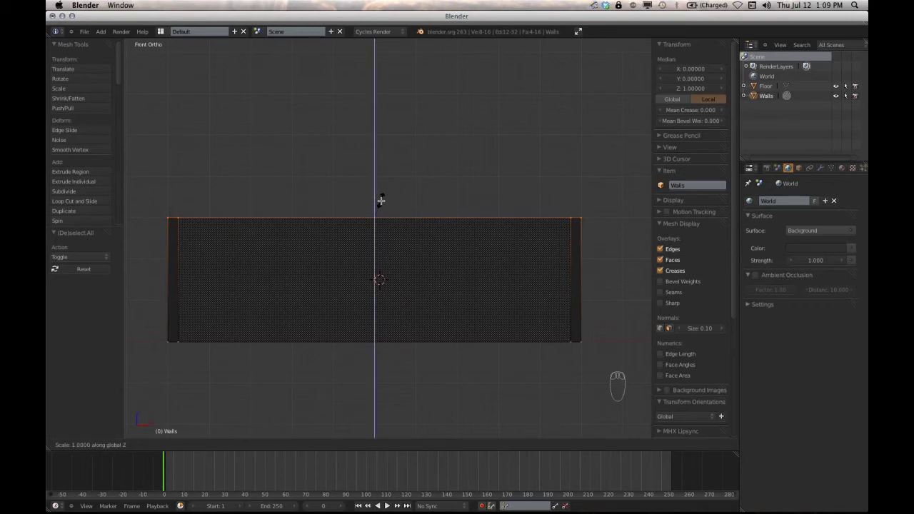
click(380, 201)
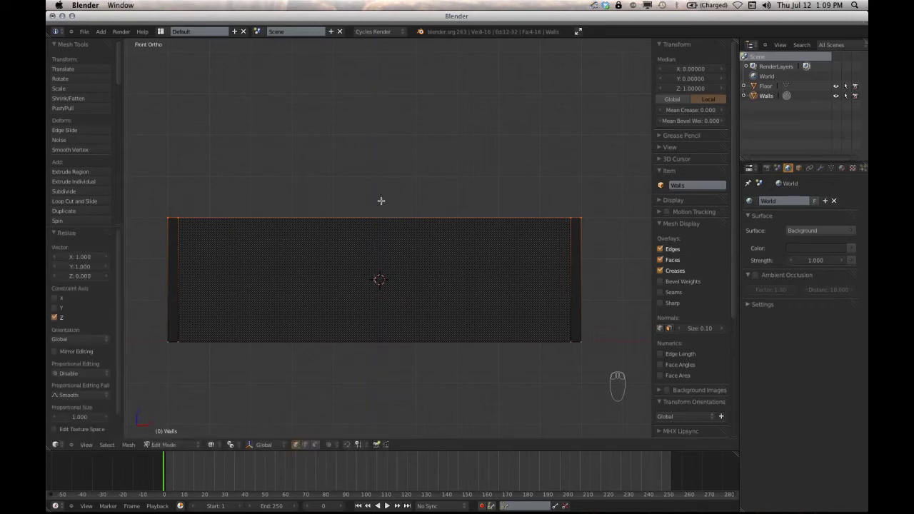
middle_drag(307, 221, 298, 267)
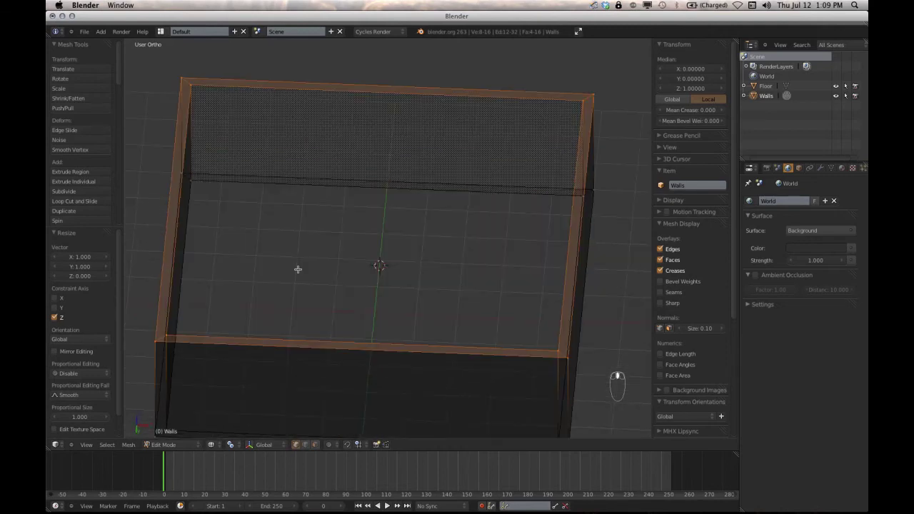
key(KP_1)
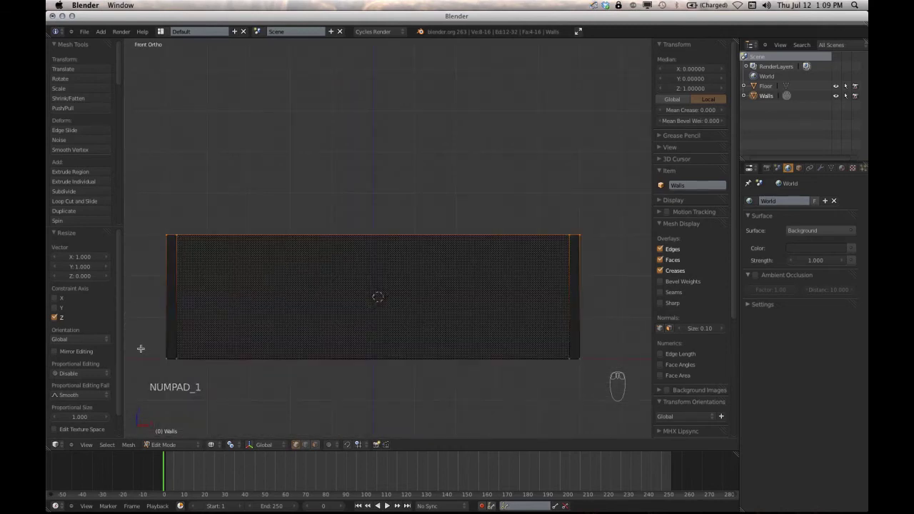
key(b)
drag(136, 346, 611, 381)
key(s)
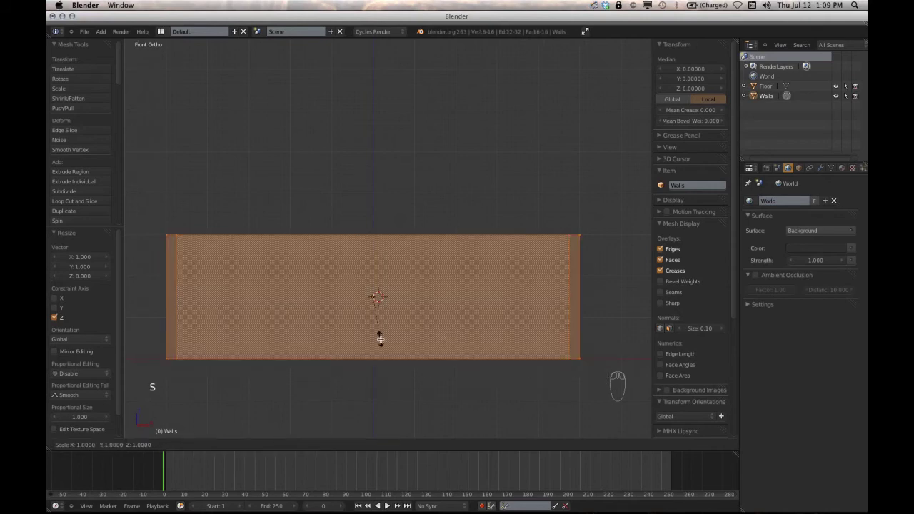
key(z)
key(0)
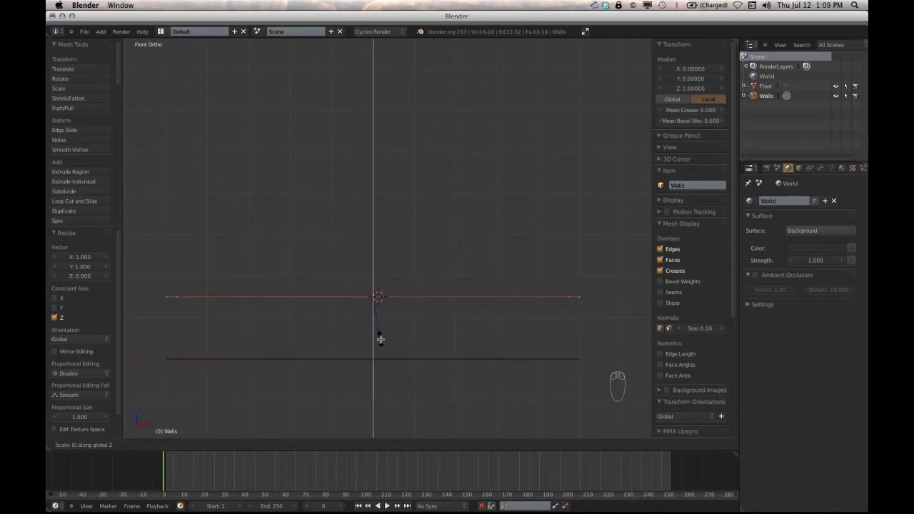
key(z)
right_click(380, 339)
Select only the walls' bottom vertices and flatten them with a Z scale of 0.
key(a)
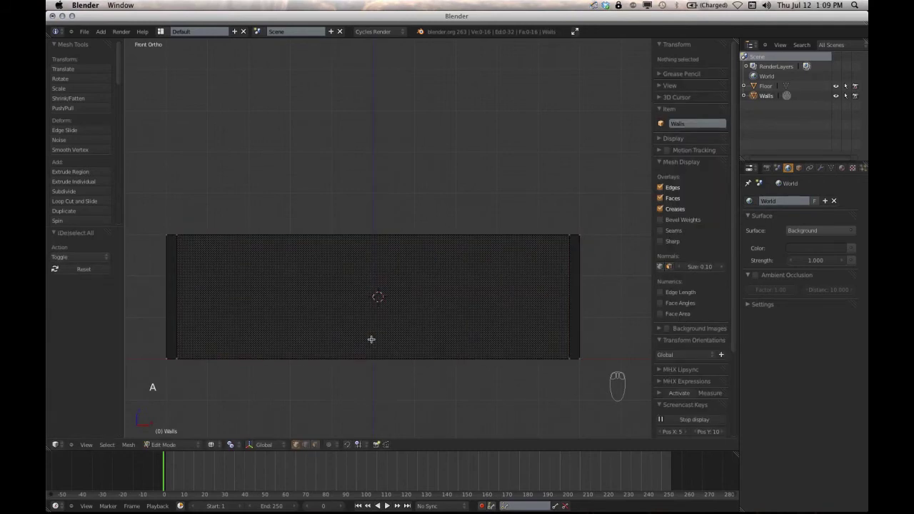
key(b)
drag(149, 344, 611, 377)
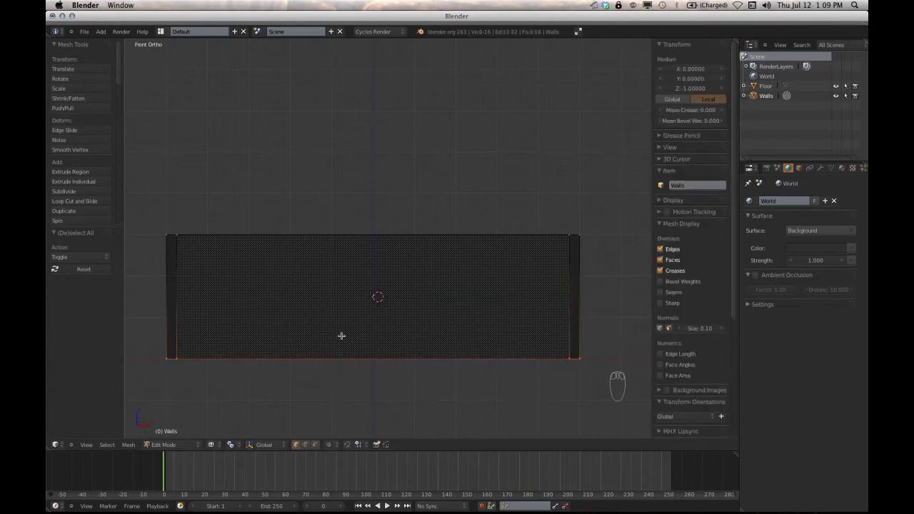
key(s)
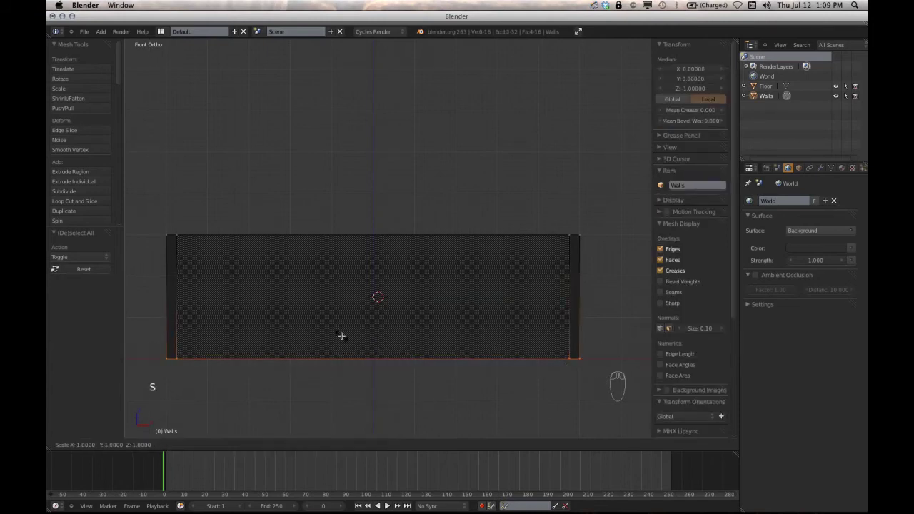
key(z)
key(0)
key(Return)
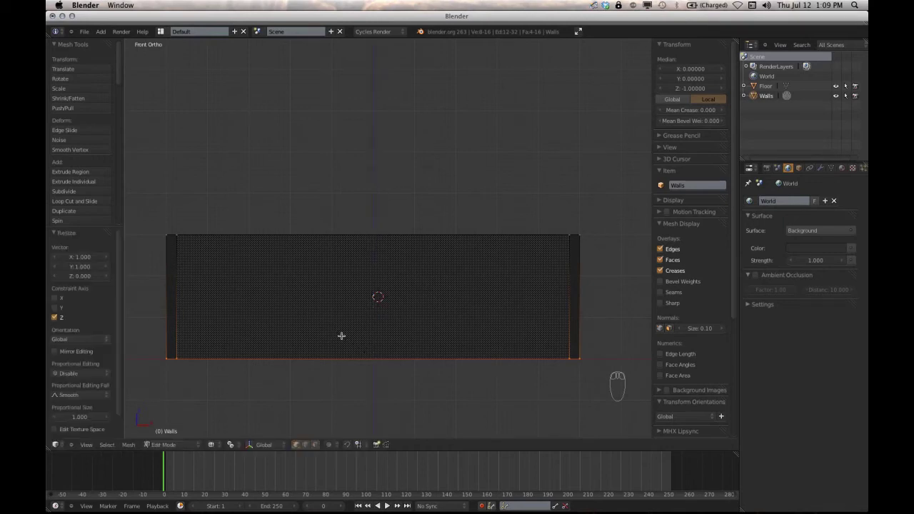
Inspect the thickened walls in an angled view, deselect all vertices and return to Object Mode.
middle_drag(297, 331, 389, 293)
scroll(377, 296, up, 5)
scroll(373, 300, down, 3)
scroll(399, 295, down, 2)
key(a)
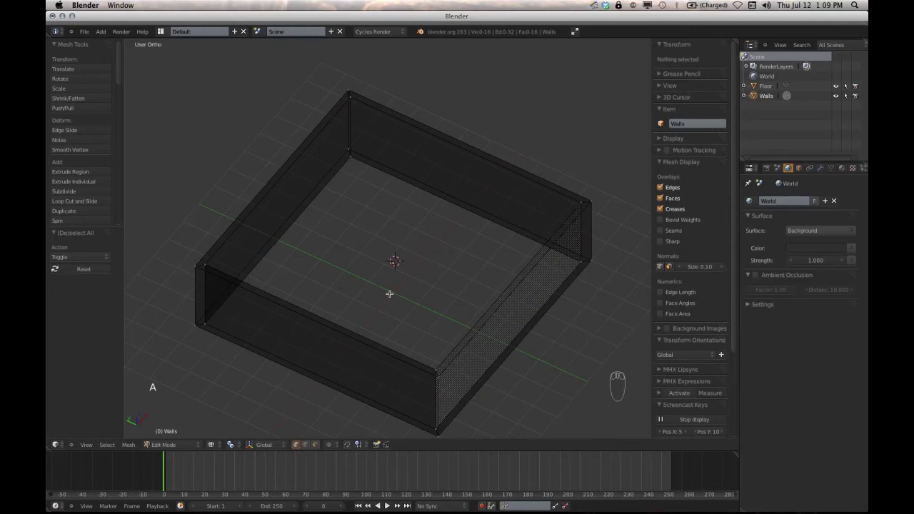
key(Tab)
middle_drag(389, 295, 366, 299)
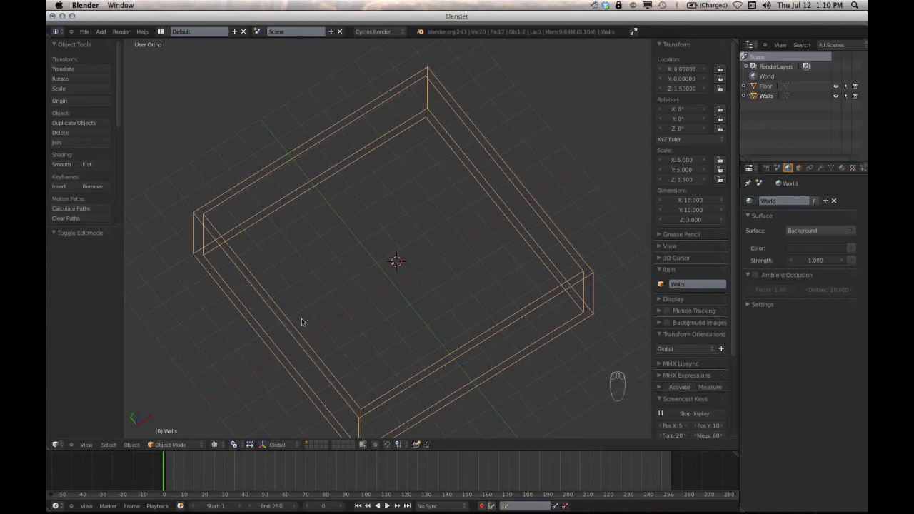
Add a cube mesh to the middle of the room and set its X dimension to 0.152.
middle_drag(394, 279, 392, 286)
key(shift+a)
mouse_move(393, 285)
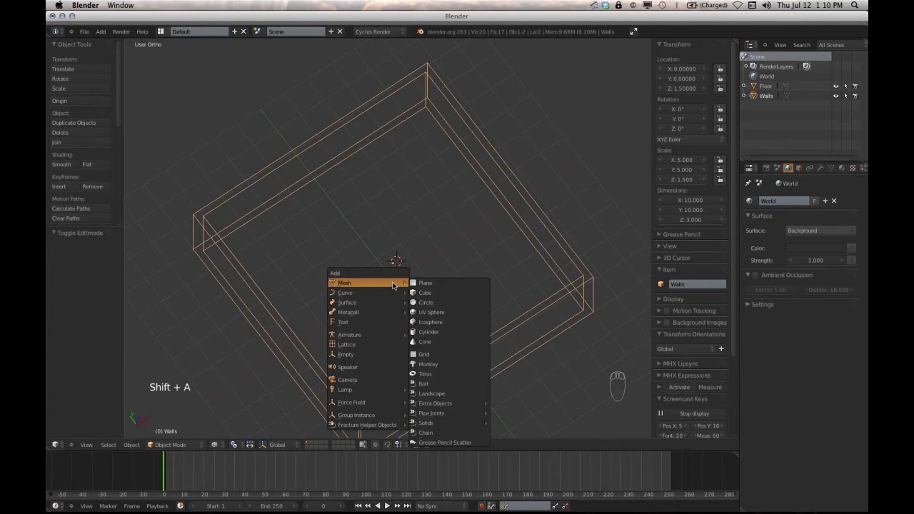
click(425, 293)
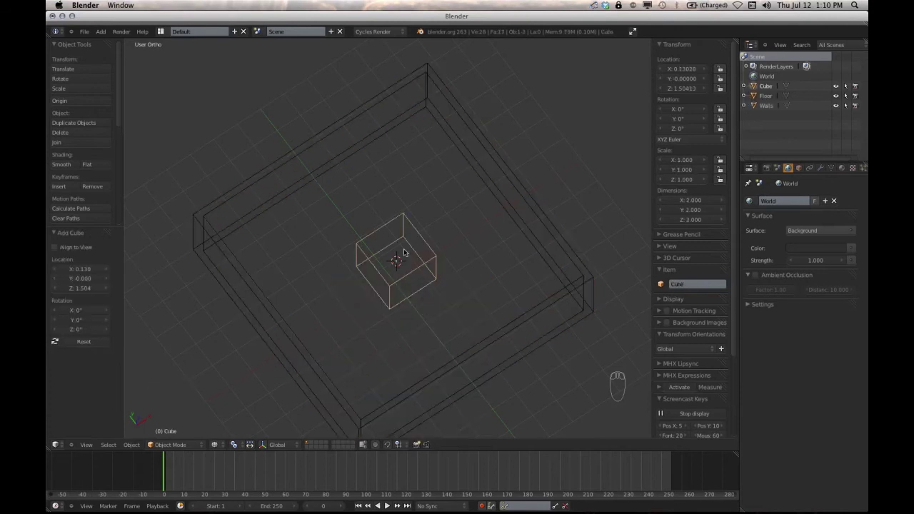
click(690, 200)
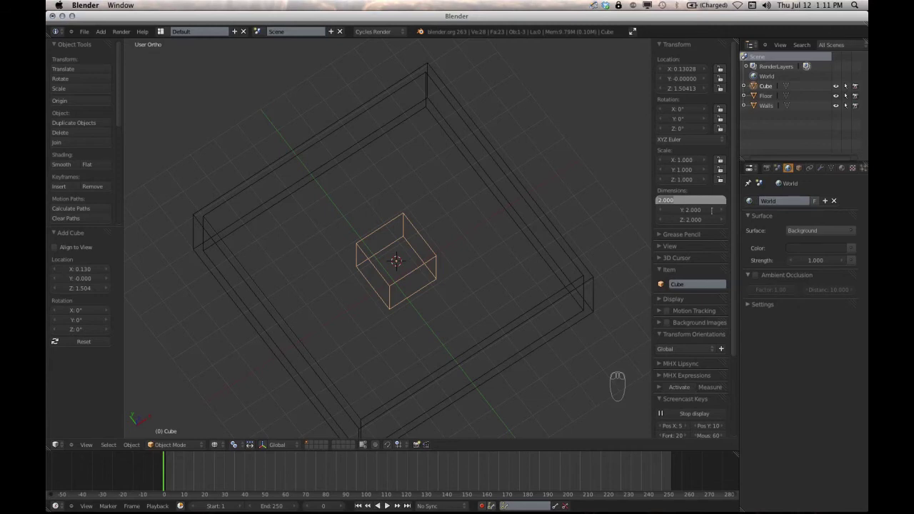
text(2)
key(Return)
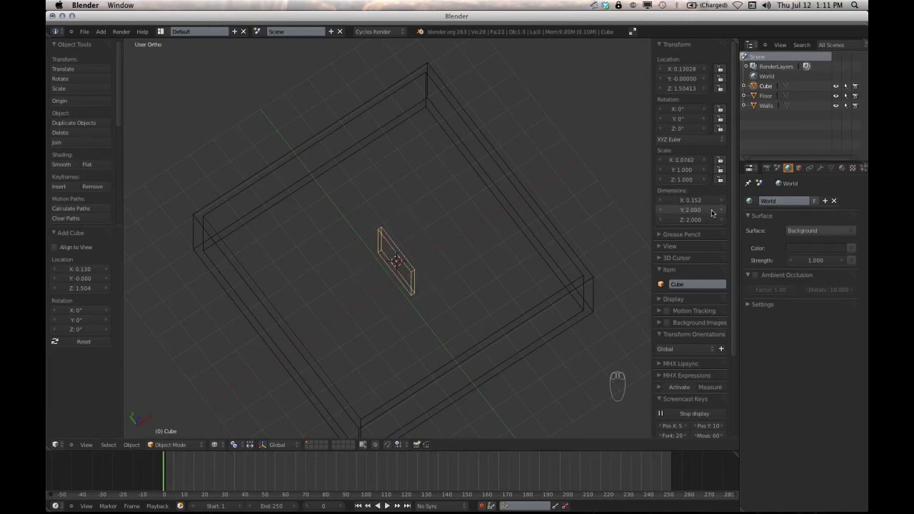
Set the new cube's Y dimension to 0.152, leaving it a thin upright post.
key(KP_Decimal)
key(KP_1)
key(KP_2)
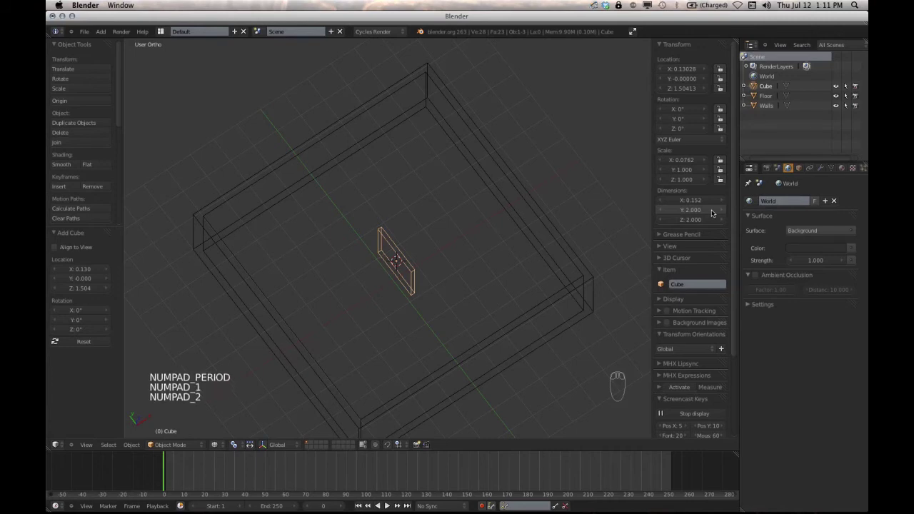
key(KP_5)
key(KP_4)
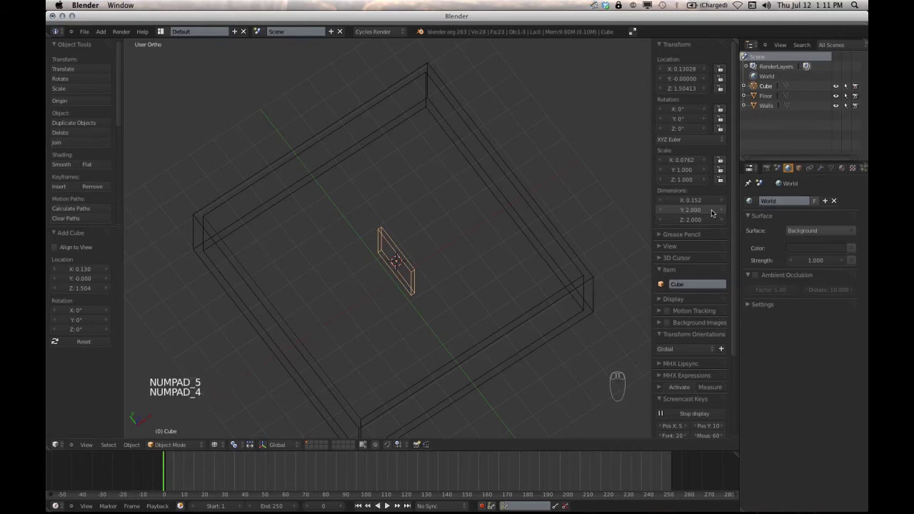
drag(711, 213, 711, 213)
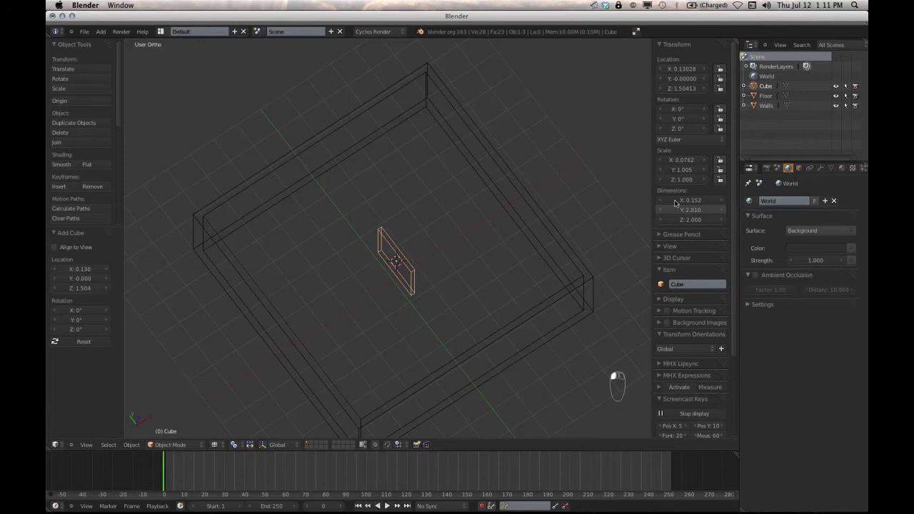
click(681, 209)
text(1)
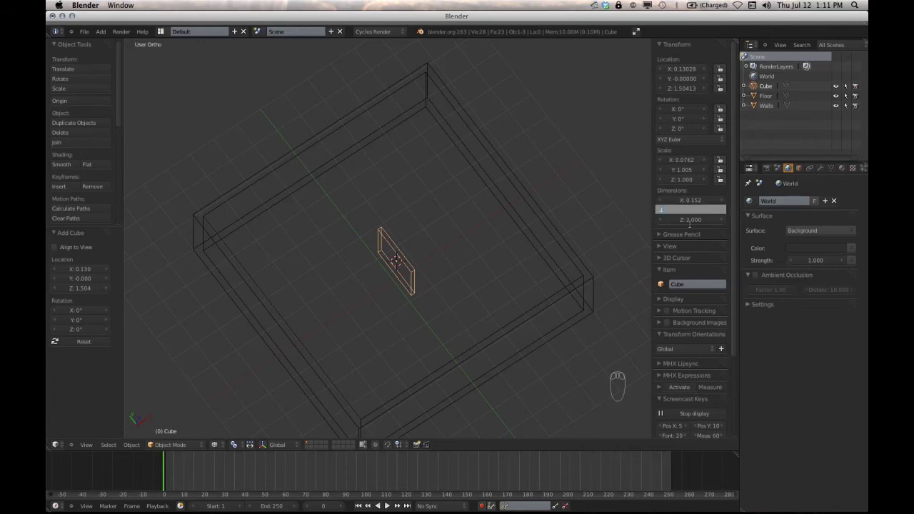
text(52)
key(Return)
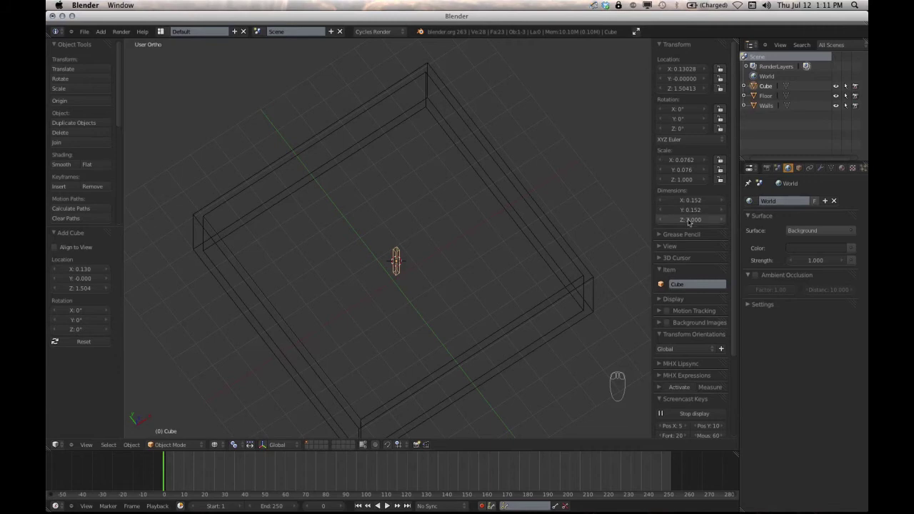
In top view, try to move the thin cube freehand into the room's -Y wall against its outer edge.
middle_drag(439, 253, 449, 214)
key(KP_7)
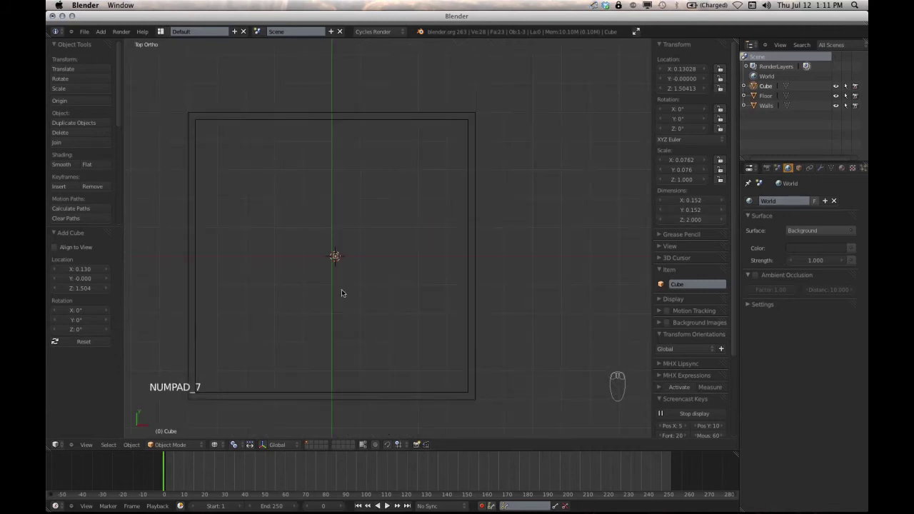
shift+middle_drag(321, 281, 425, 223)
scroll(398, 240, up, 1)
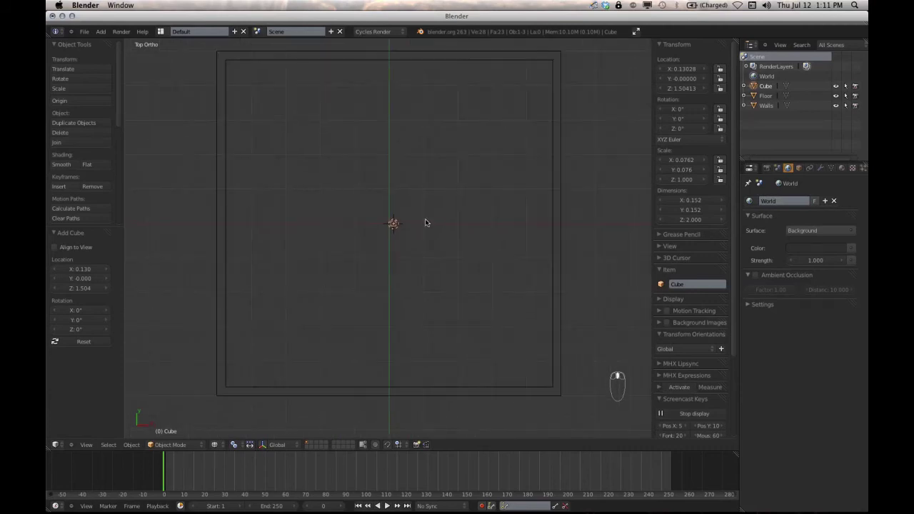
click(418, 392)
scroll(389, 391, up, 6)
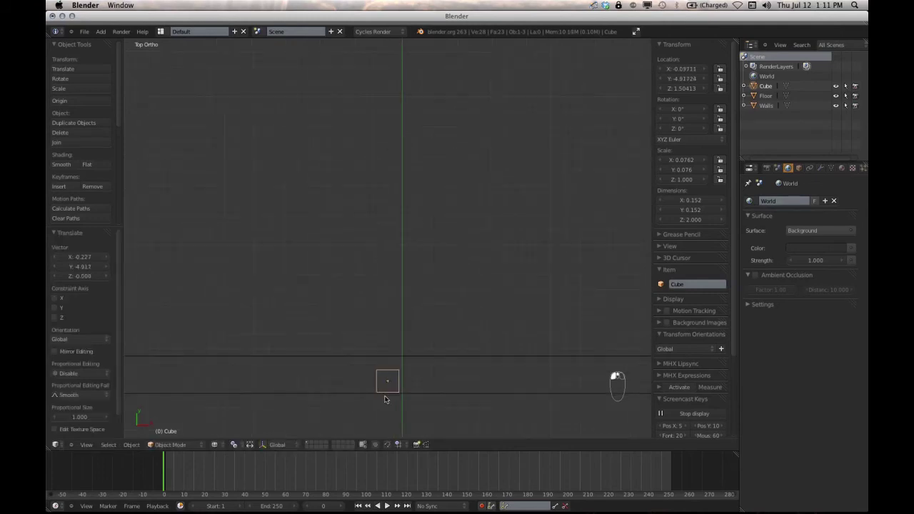
scroll(384, 399, up, 5)
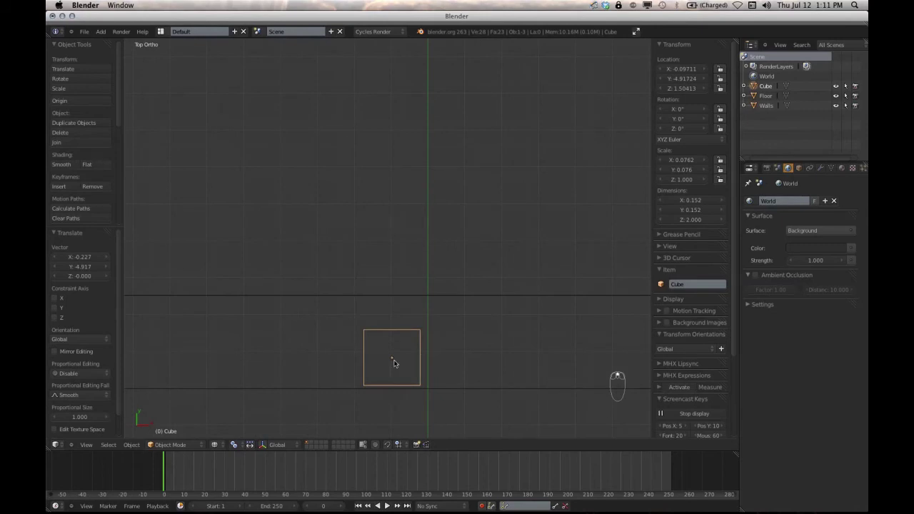
key(g)
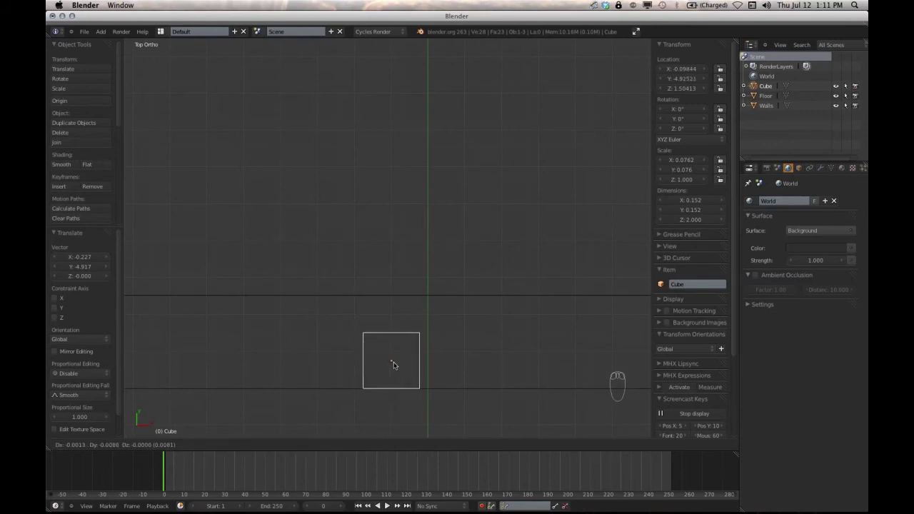
click(392, 364)
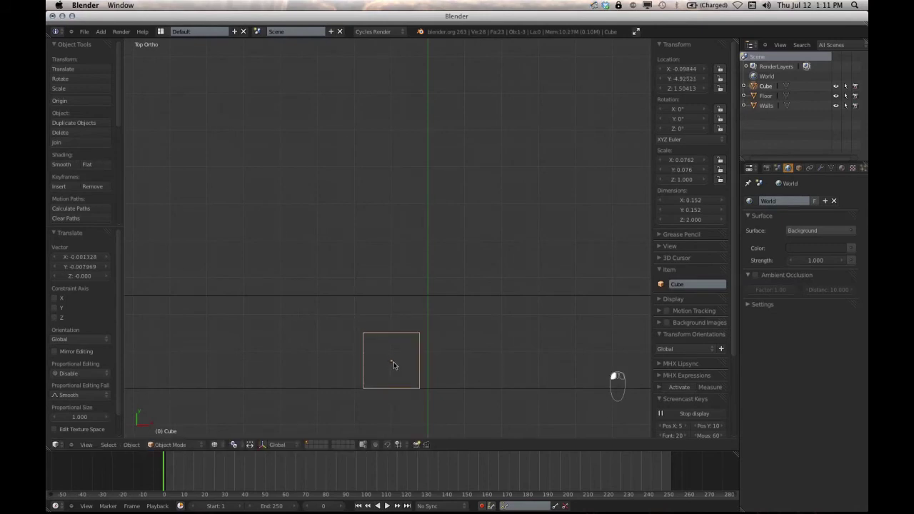
Undo the last two moves of the thin cube.
scroll(392, 365, down, 2)
key(super+z)
key(super+z)
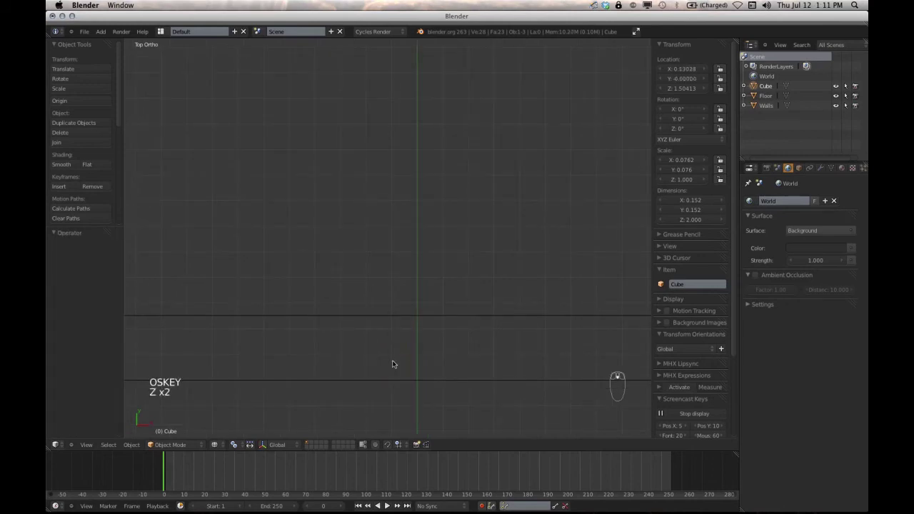
Turn on increment snapping and move the thin cube by X -0.1 and Y -4.9 into the room's -Y wall.
click(387, 445)
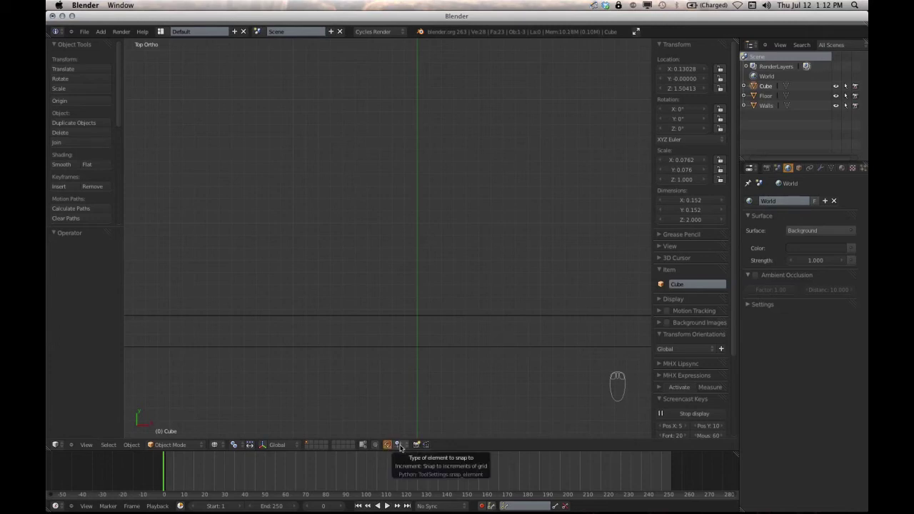
scroll(416, 278, down, 5)
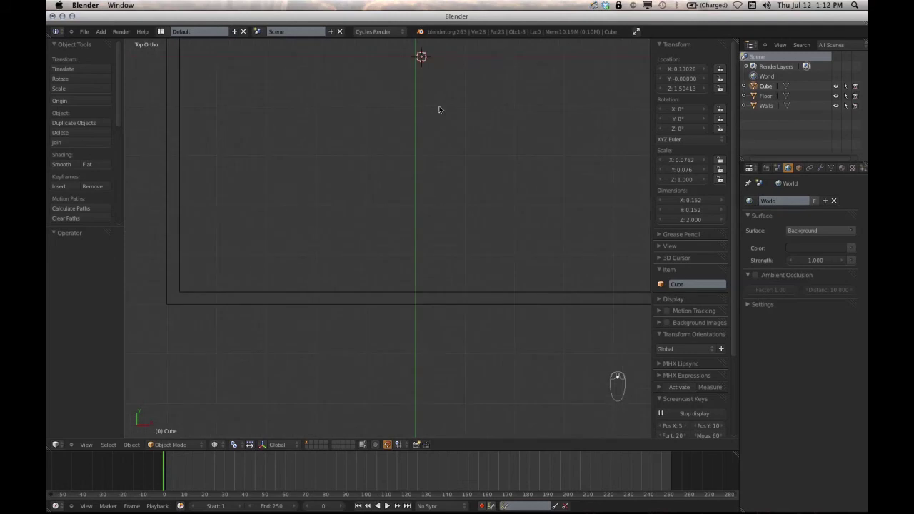
key(g)
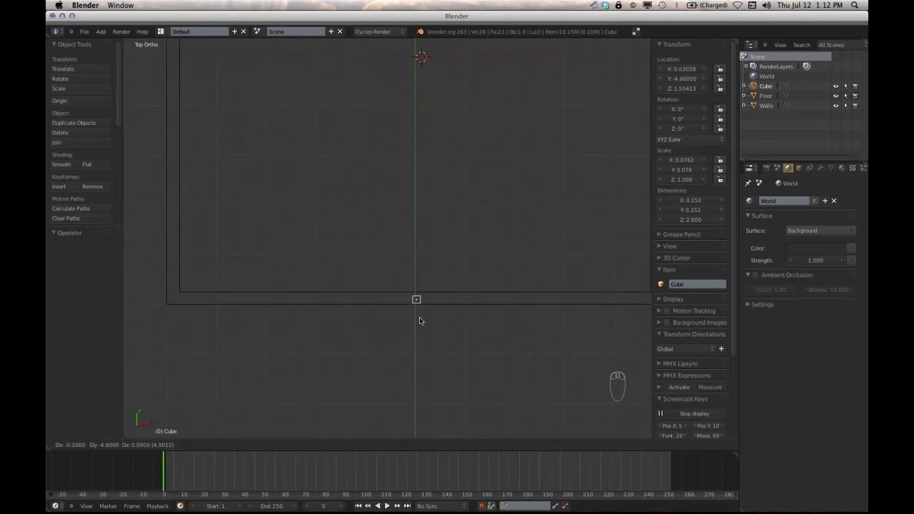
click(420, 321)
scroll(423, 307, up, 4)
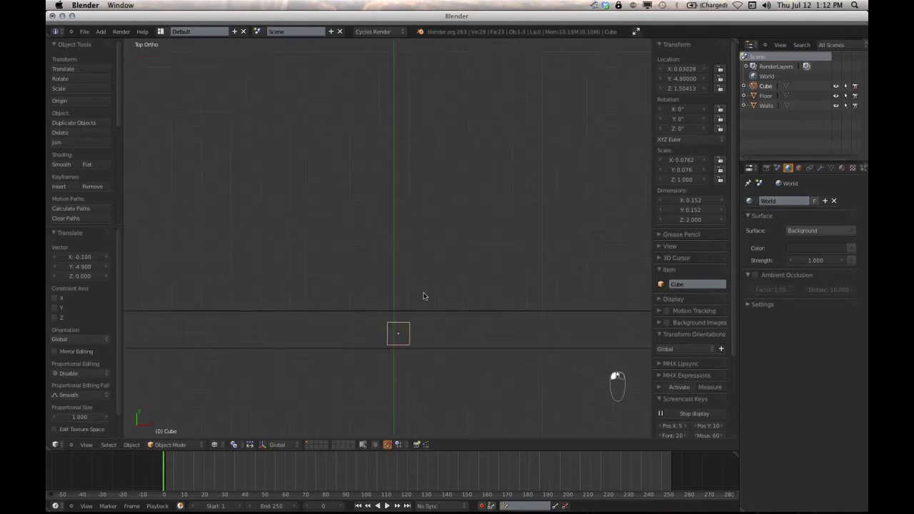
scroll(423, 296, up, 4)
shift+middle_drag(406, 373, 441, 220)
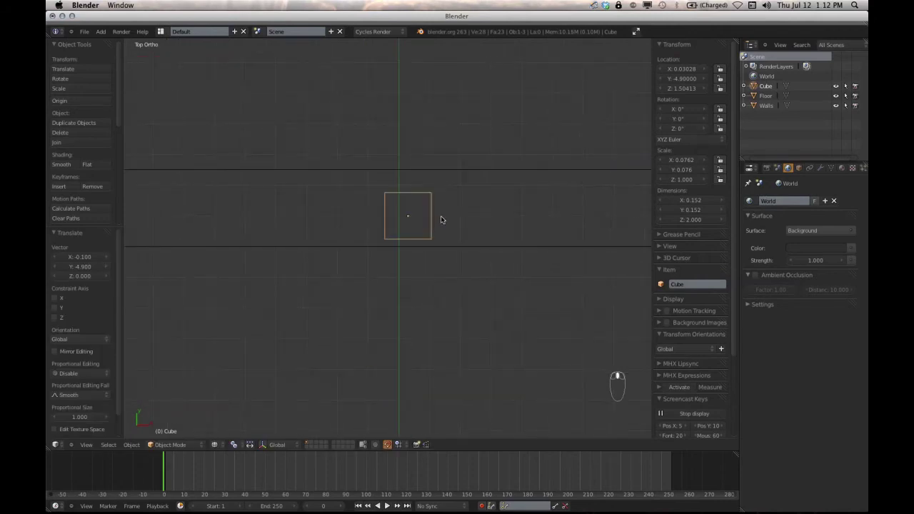
Move the thin cube by a further X -0.03 and Y -0.02, centring it in X close to the wall's outer edge.
scroll(440, 215, down, 6)
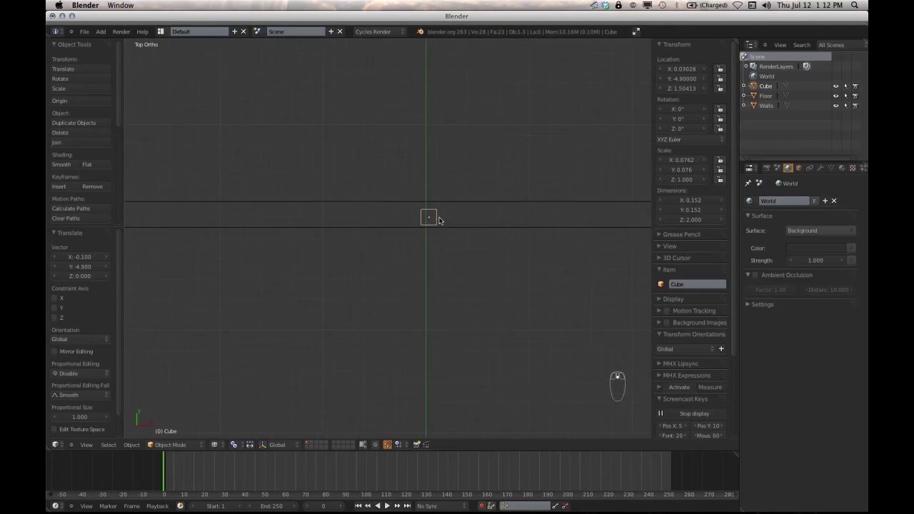
scroll(439, 220, down, 4)
shift+middle_drag(439, 221, 425, 201)
shift+scroll(426, 202, up, 2)
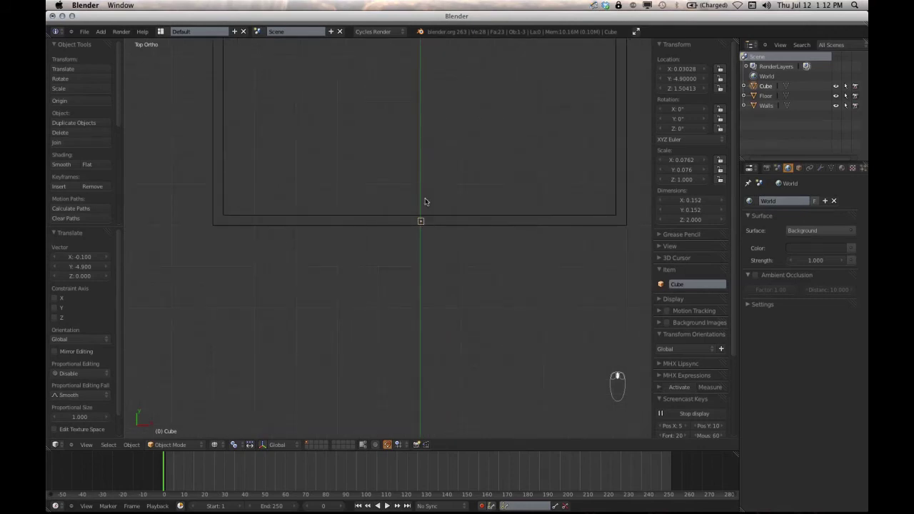
scroll(425, 202, up, 3)
scroll(397, 269, up, 3)
shift+middle_drag(398, 269, 407, 257)
scroll(406, 257, up, 5)
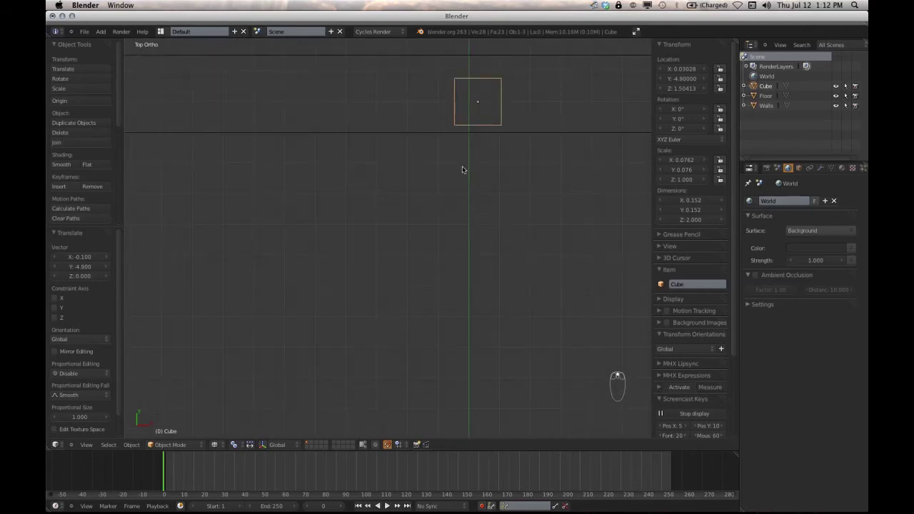
shift+middle_drag(463, 169, 397, 298)
key(g)
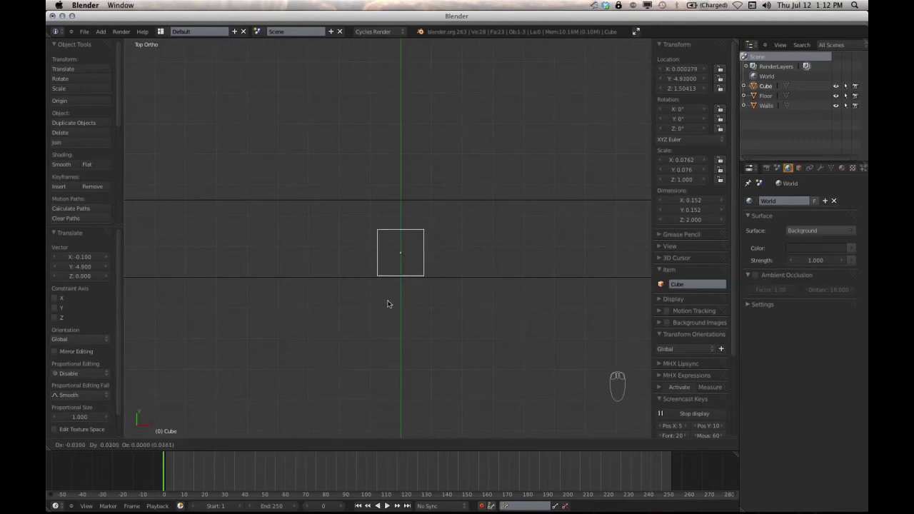
click(388, 304)
scroll(428, 249, down, 2)
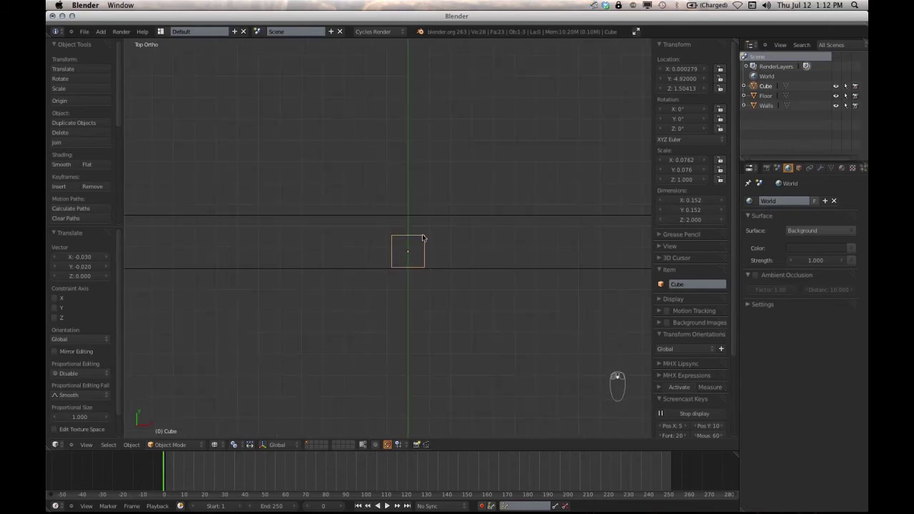
scroll(422, 237, down, 3)
scroll(422, 238, down, 2)
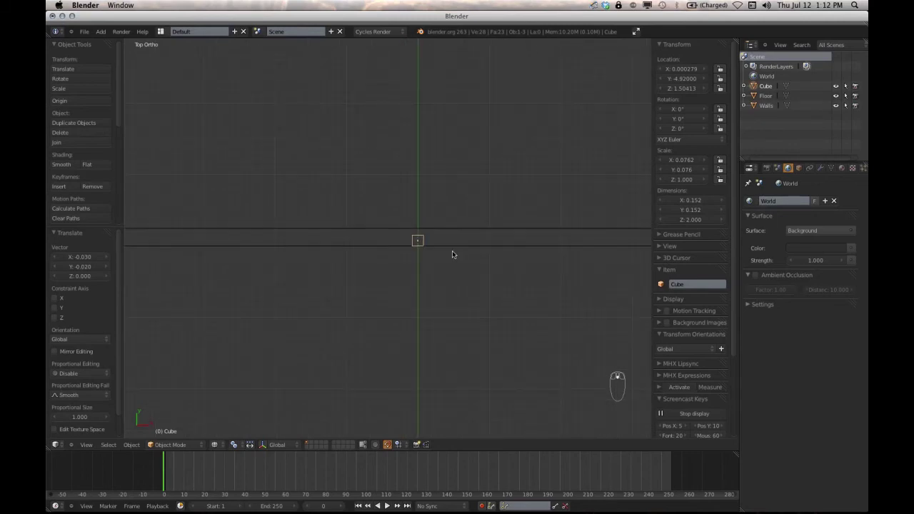
click(451, 247)
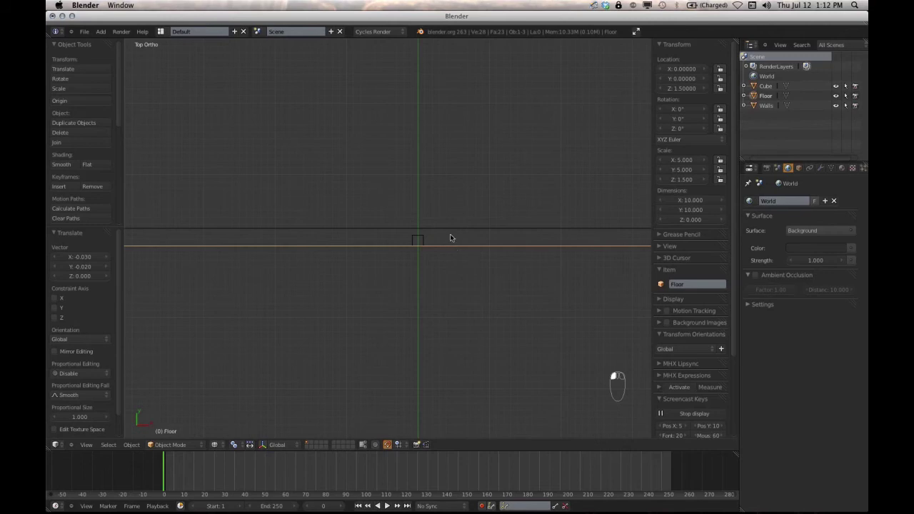
scroll(449, 232, down, 2)
scroll(449, 232, up, 3)
key(Tab)
scroll(436, 229, up, 3)
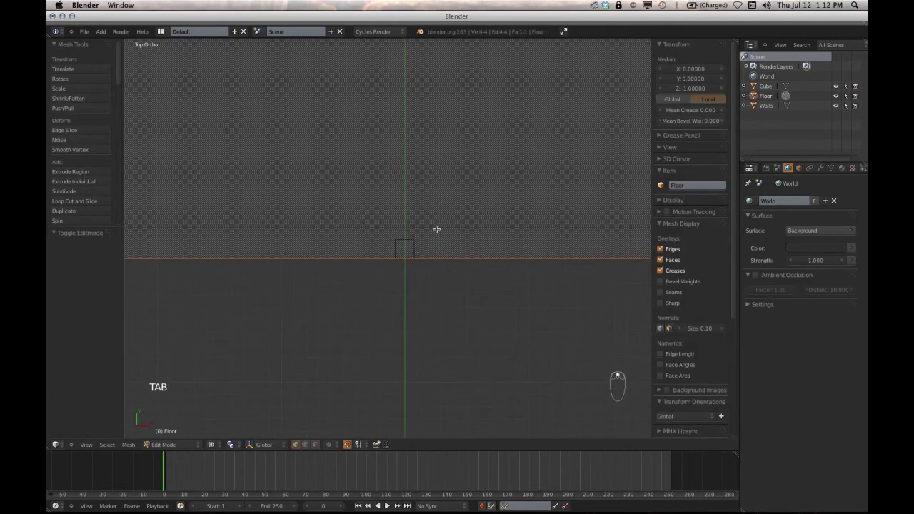
click(436, 229)
scroll(436, 230, down, 4)
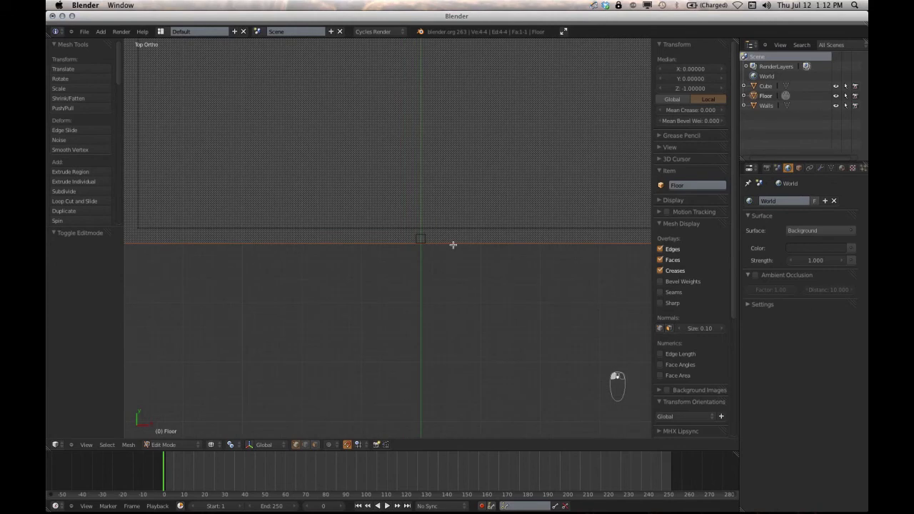
key(a)
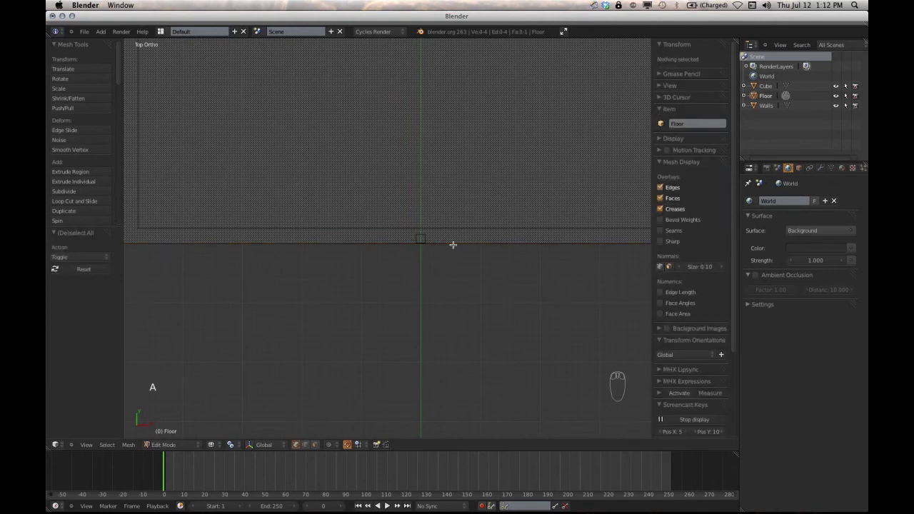
Leave the Floor's Edit Mode in an angled view, select the Walls object and enter Edit Mode on it.
middle_drag(473, 269, 424, 210)
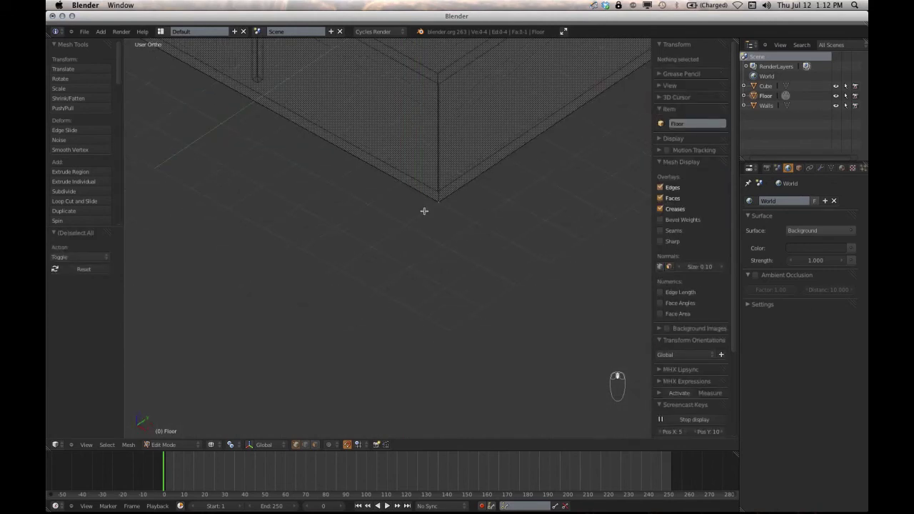
scroll(422, 195, down, 2)
shift+middle_drag(440, 151, 462, 275)
click(435, 223)
scroll(435, 223, up, 2)
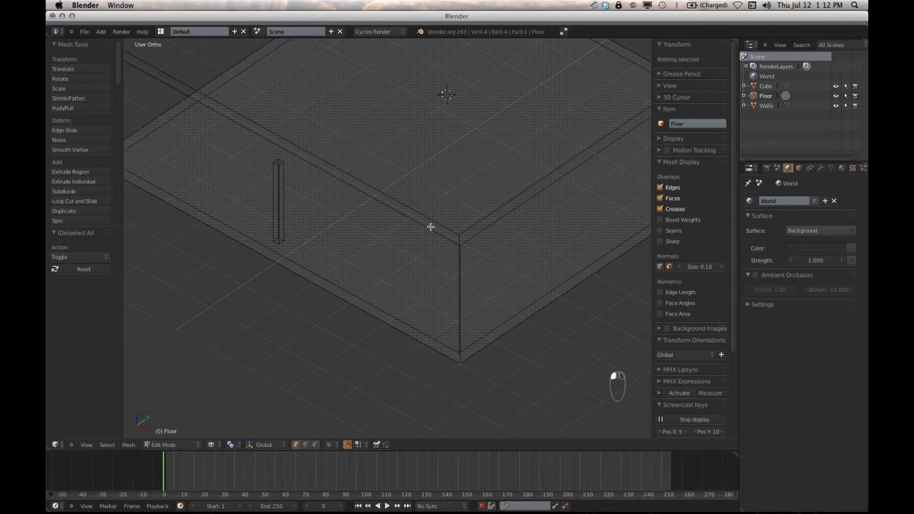
key(Tab)
click(429, 224)
key(Tab)
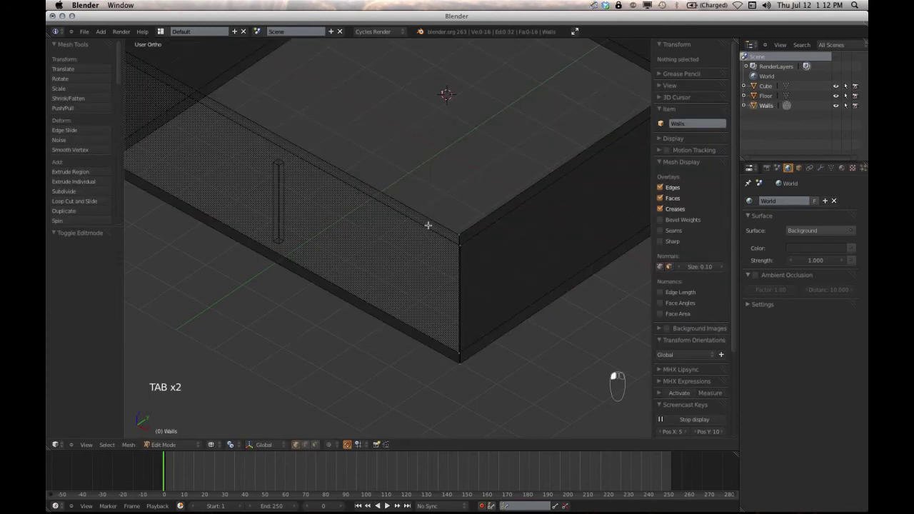
middle_drag(418, 220, 424, 231)
scroll(428, 236, down, 3)
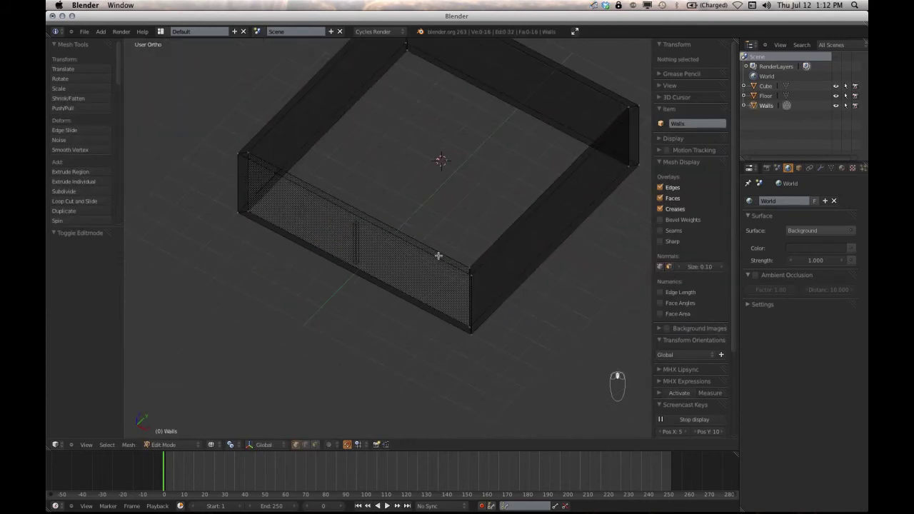
Switch the mesh selection to edges and select the inner upper edge loop running around all four walls.
click(438, 252)
key(ctrl+Tab)
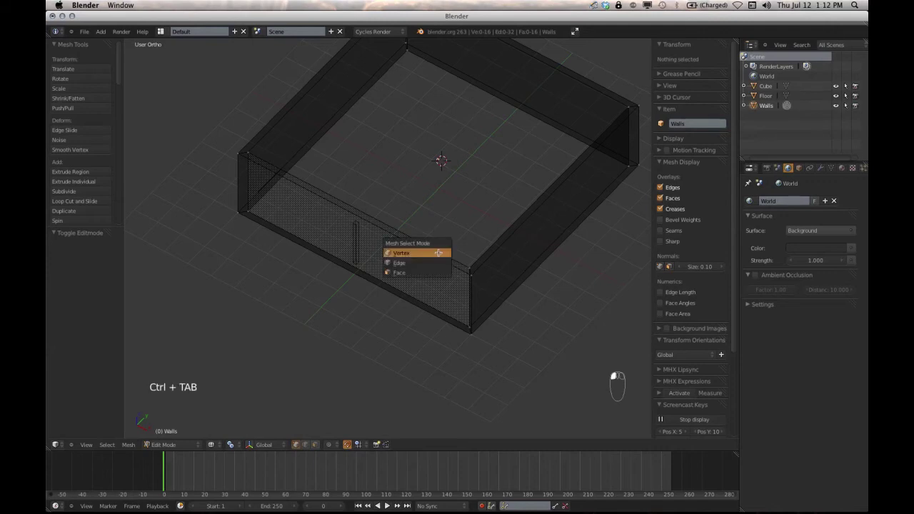
click(443, 260)
click(446, 255)
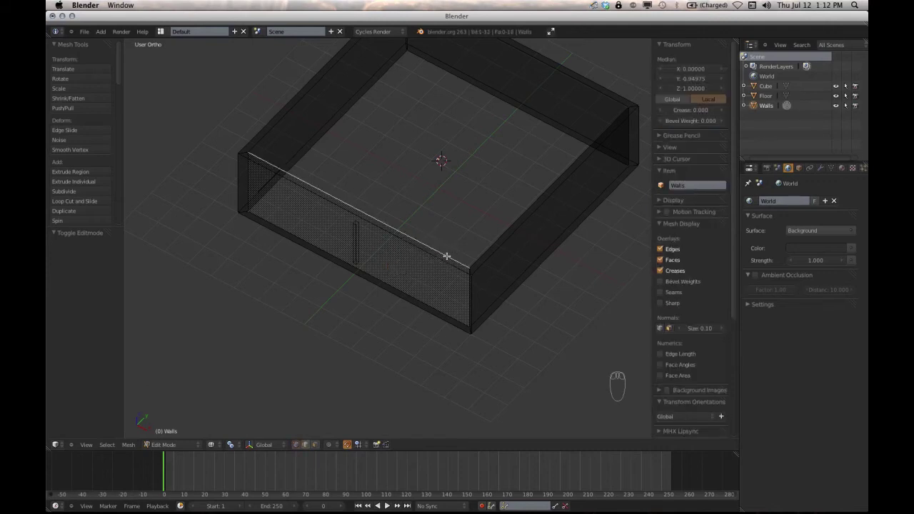
key(ctrl+e)
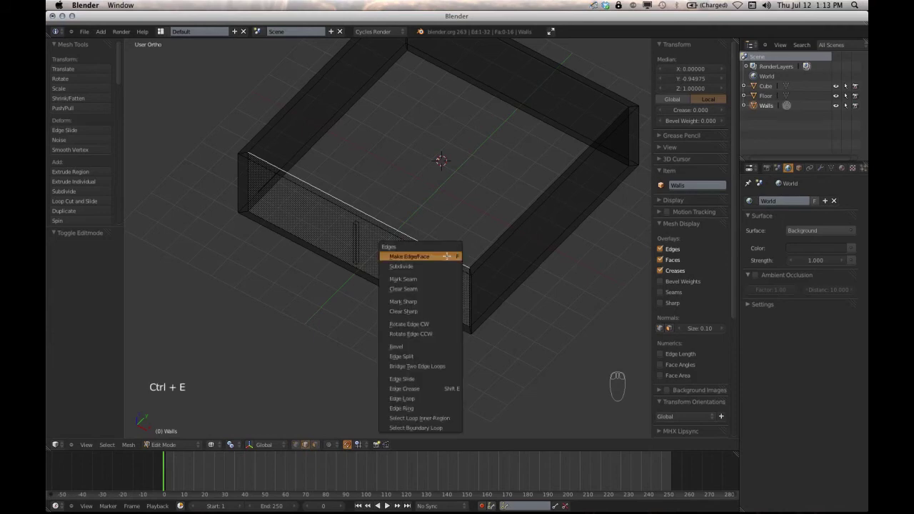
click(421, 398)
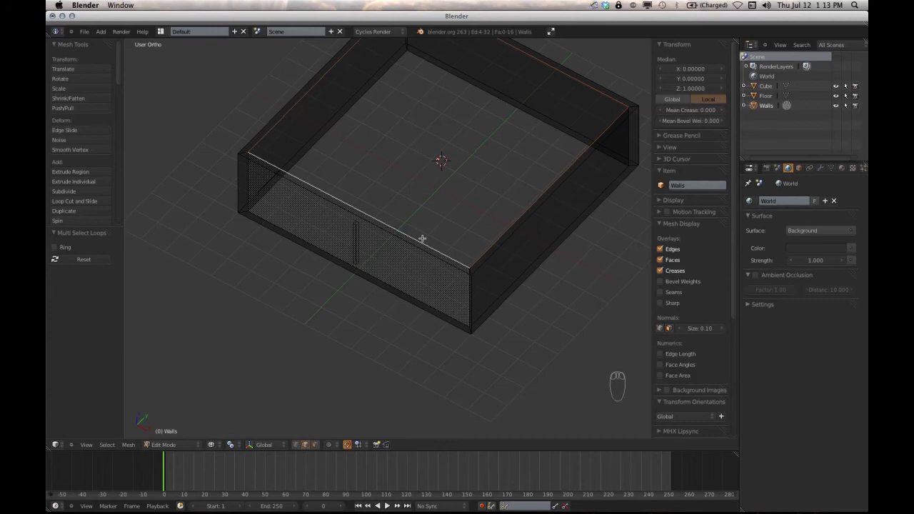
Add the inner lower edge loop of all four walls to the selection.
alt+right_click(396, 287)
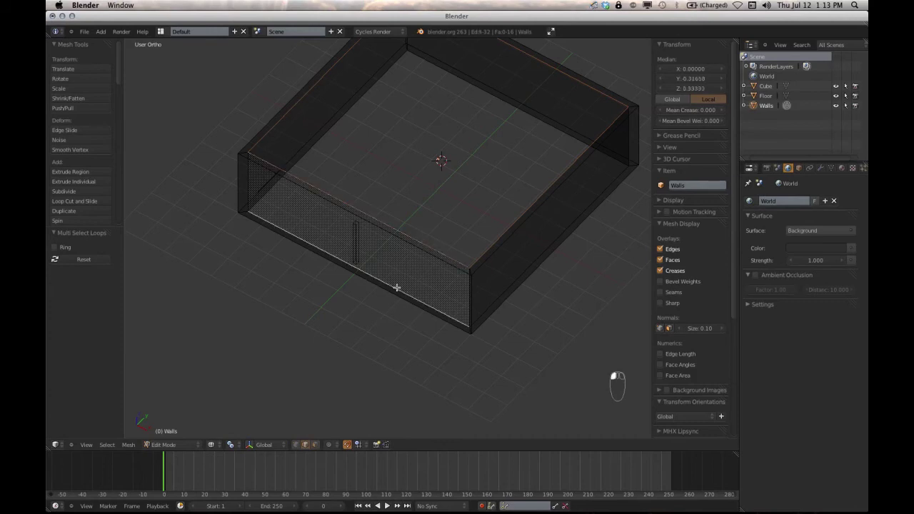
key(ctrl+e)
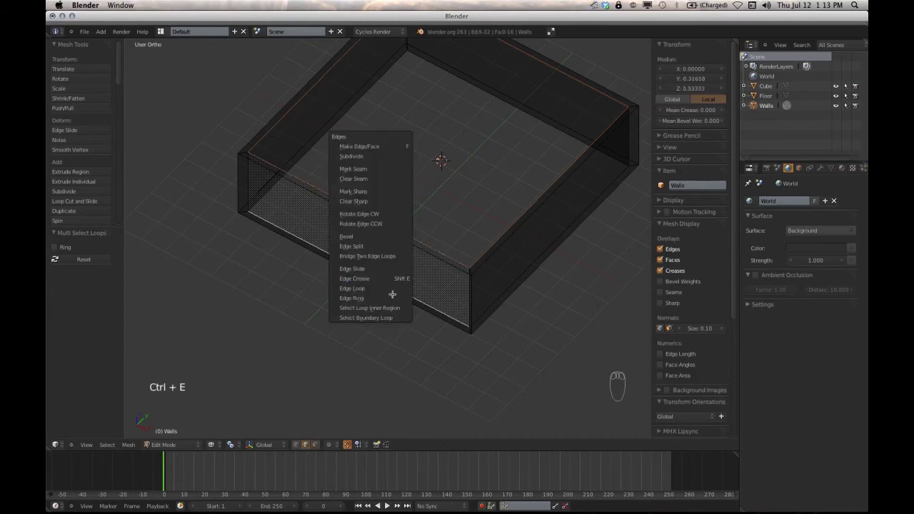
click(391, 288)
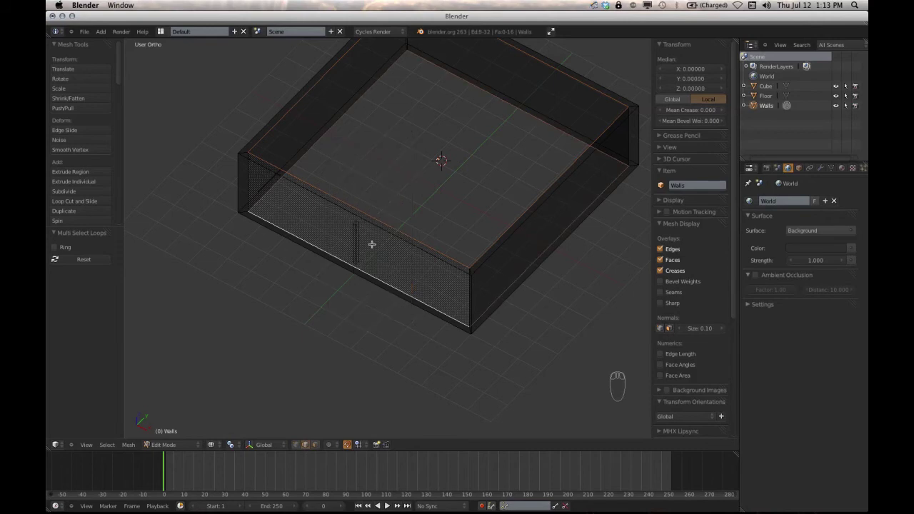
With snapping off, Shrink/Fatten the inner edge loops by about 0.0637 in top view until the wall thickness matches the thin cube.
middle_drag(377, 255, 406, 264)
key(KP_7)
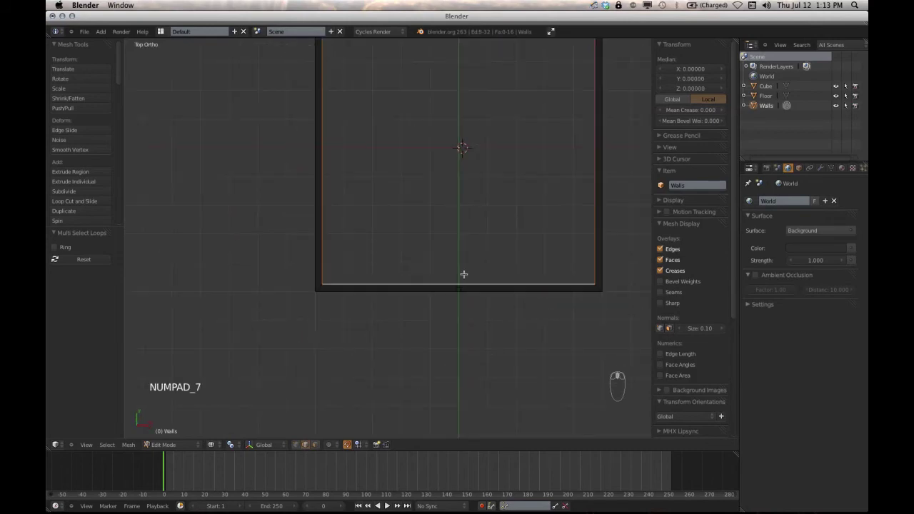
scroll(463, 271, up, 6)
scroll(446, 339, up, 6)
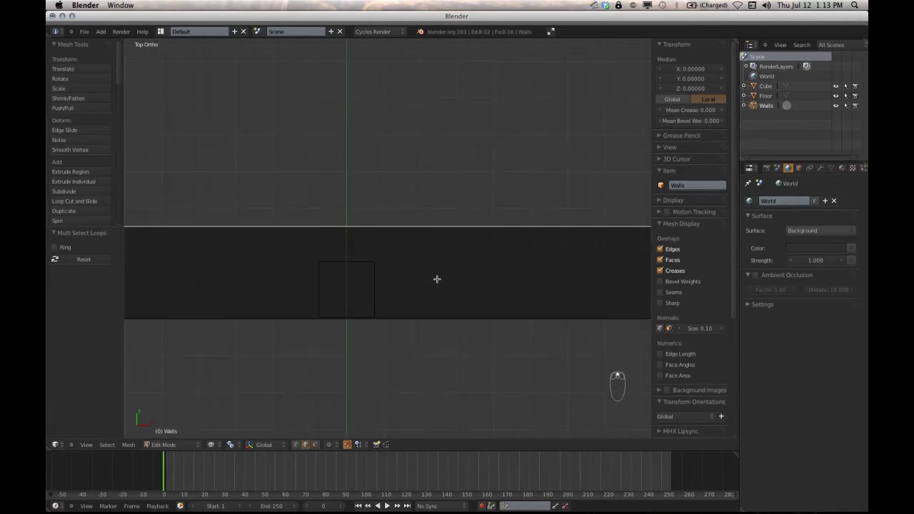
key(alt+s)
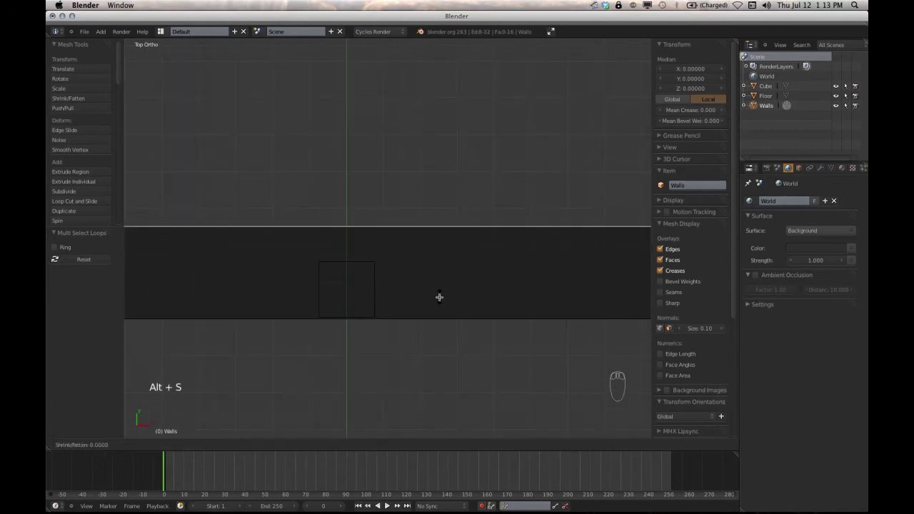
right_click(463, 316)
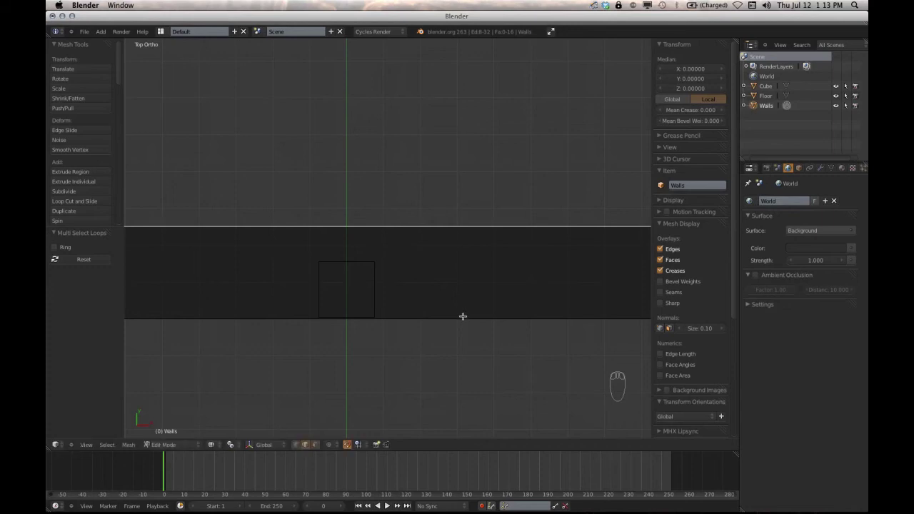
click(347, 444)
key(alt+s)
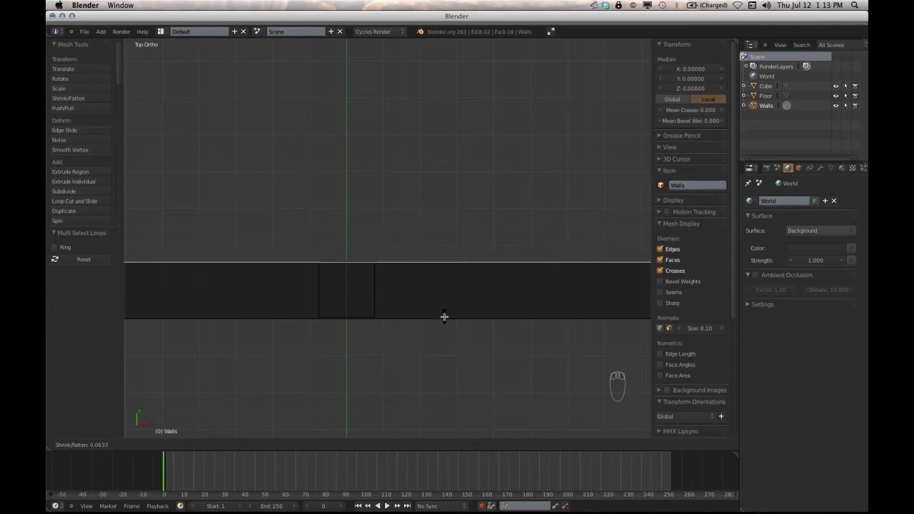
click(444, 317)
Turn snapping back on and, in front view, move both inner edge loops up 0.1 along Z, level with the walls' upper rim.
scroll(453, 265, down, 5)
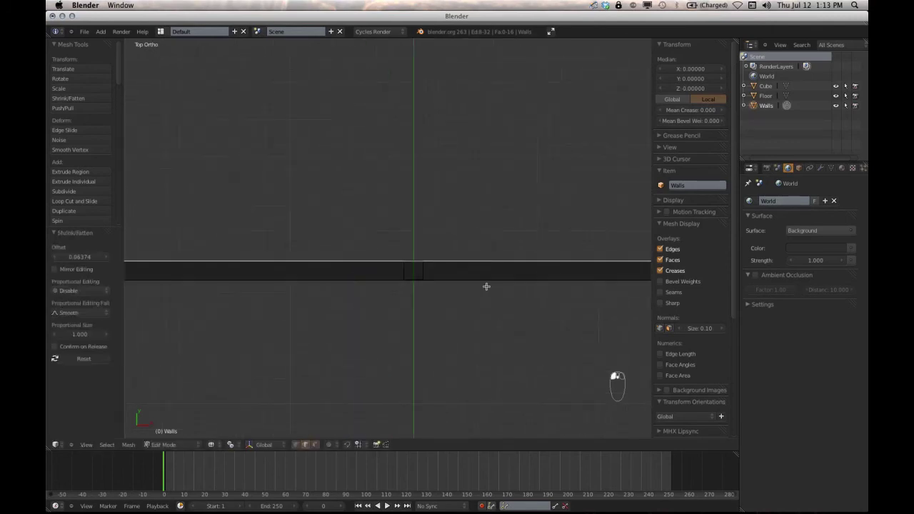
middle_drag(480, 285, 375, 236)
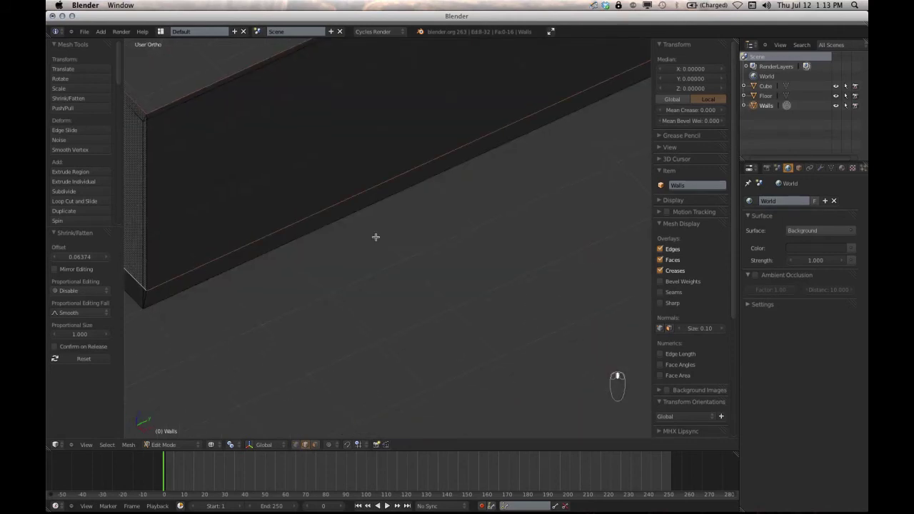
key(KP_1)
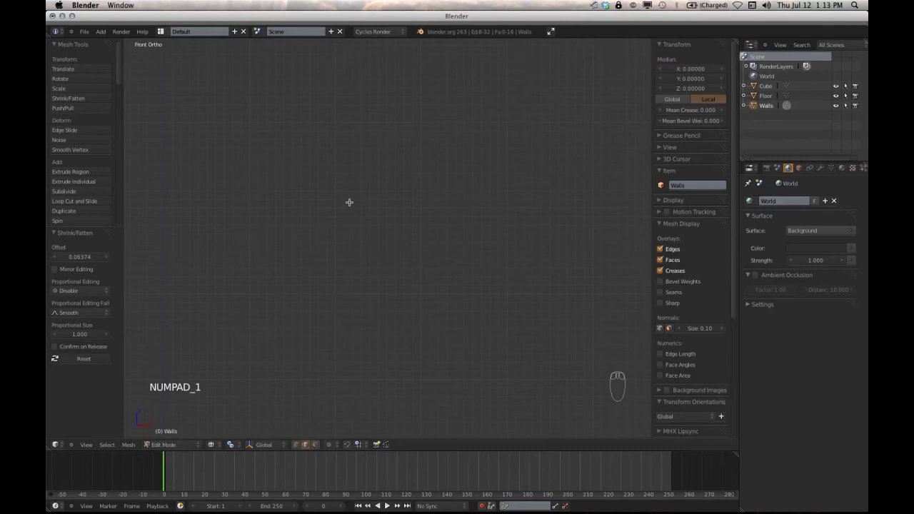
key(KP_Decimal)
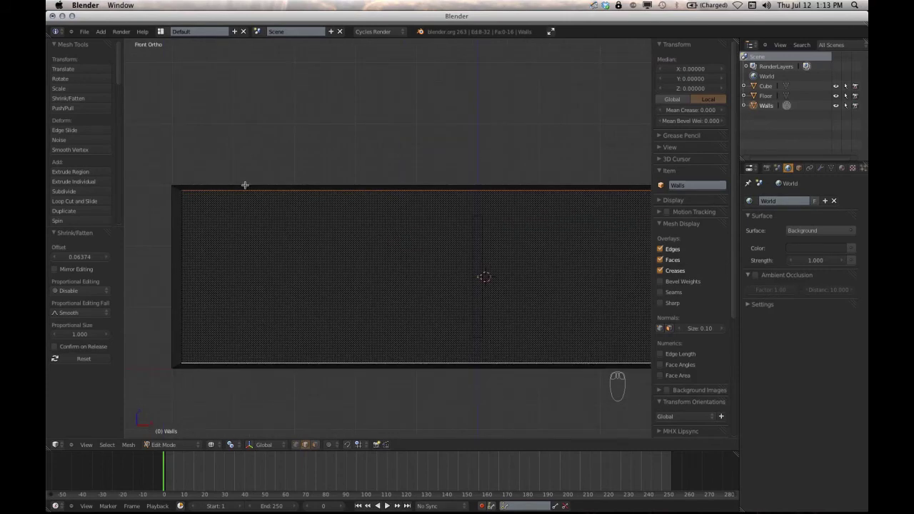
scroll(245, 185, down, 3)
scroll(245, 187, up, 6)
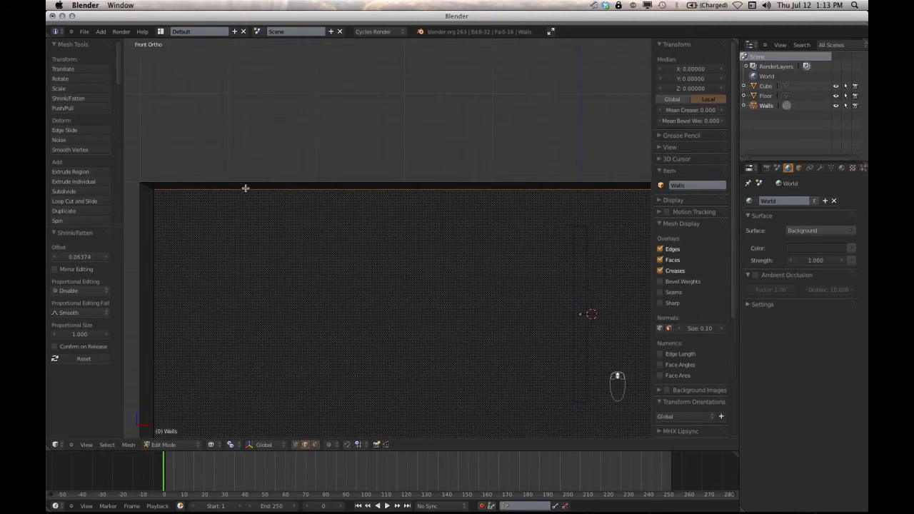
scroll(245, 188, up, 2)
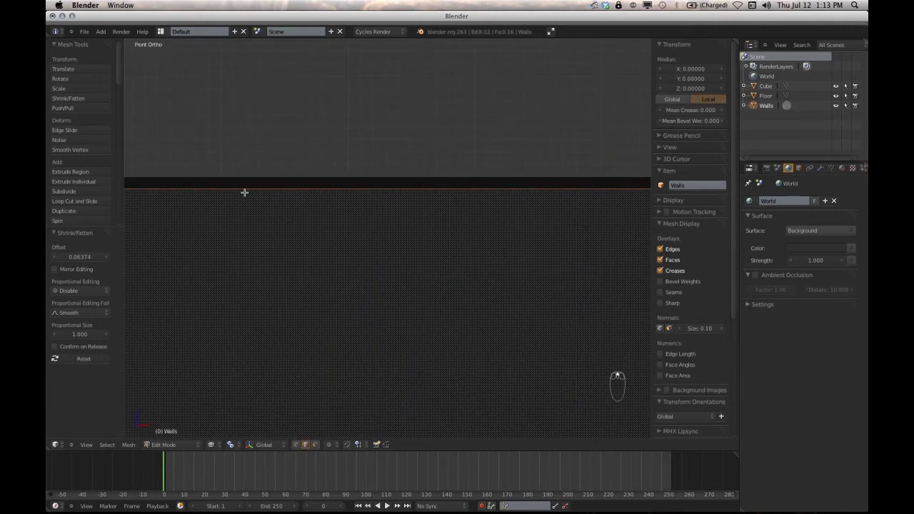
click(347, 444)
key(g)
key(z)
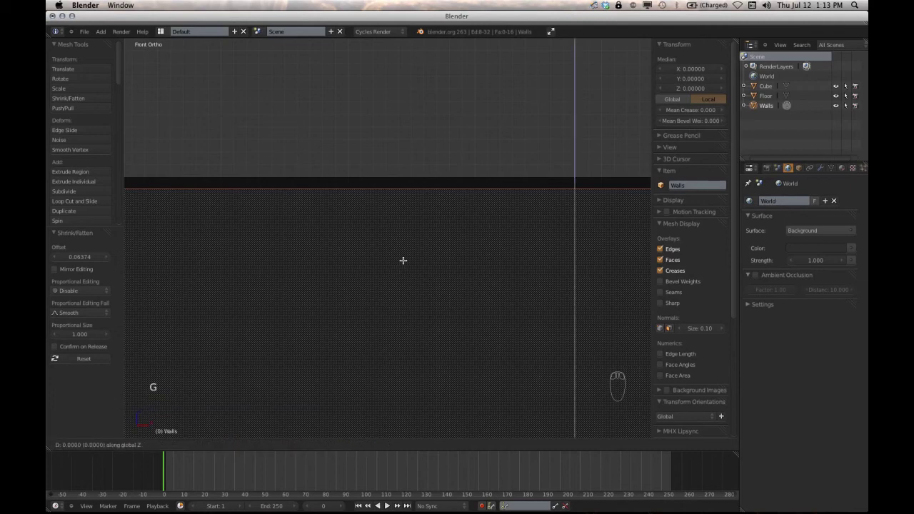
click(403, 249)
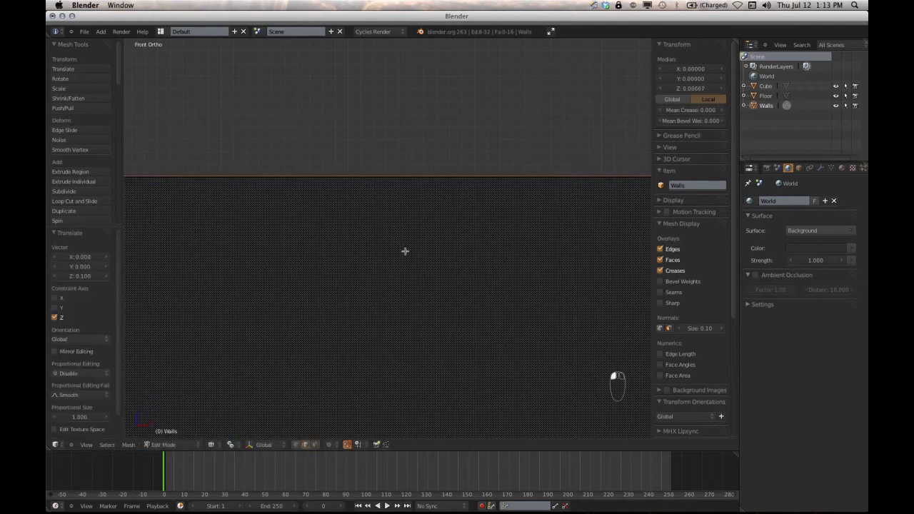
Box-deselect the inner upper edge loop so that only the inner lower loop remains selected.
scroll(404, 250, down, 4)
shift+middle_drag(443, 334, 431, 284)
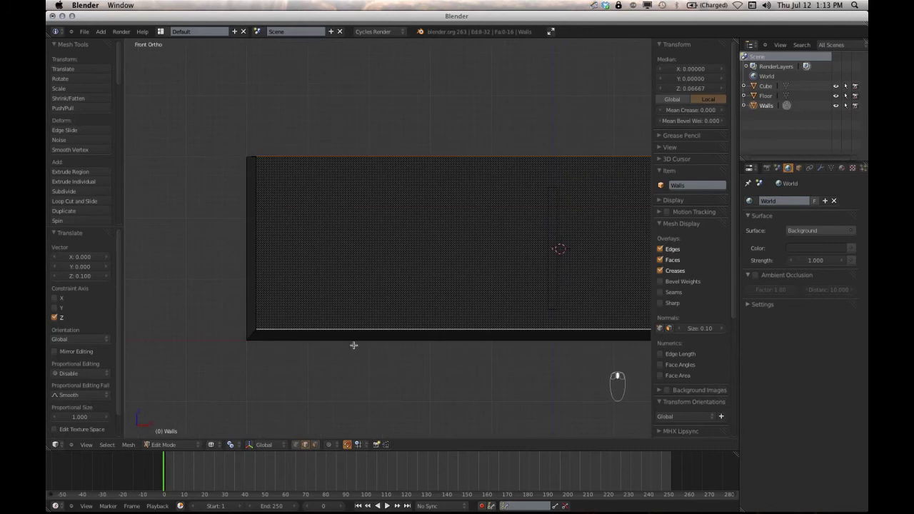
scroll(353, 346, down, 3)
shift+middle_drag(454, 354, 369, 344)
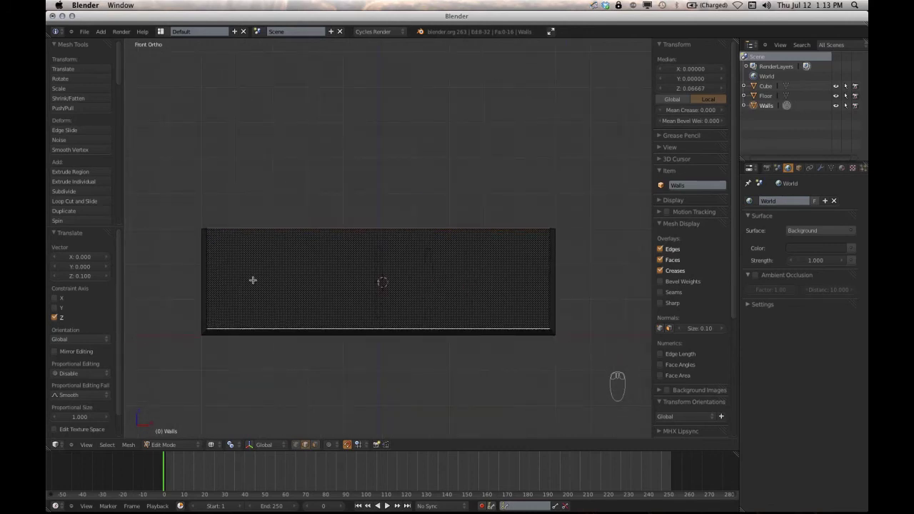
key(b)
drag(584, 247, 443, 220)
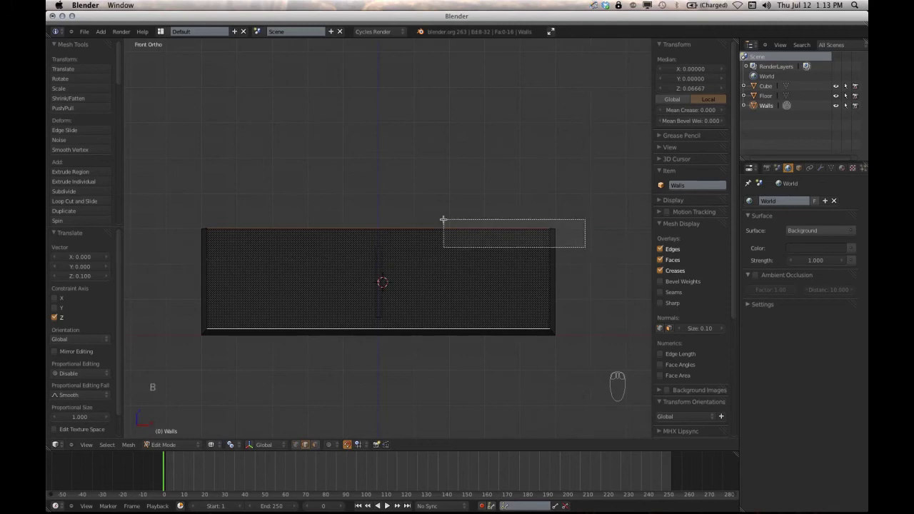
middle_drag(443, 219, 184, 211)
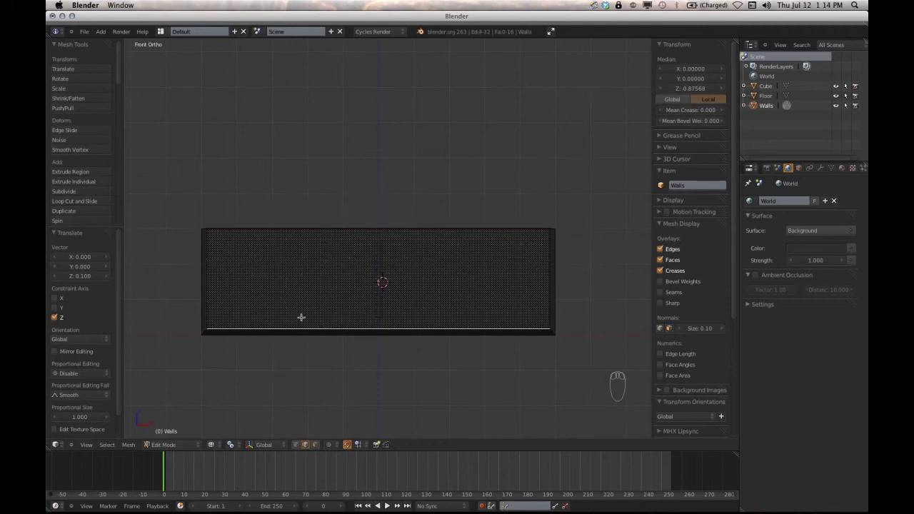
Move the inner lower edge loop by -0.2 along Z to the base of the walls.
scroll(301, 317, up, 4)
scroll(294, 339, down, 3)
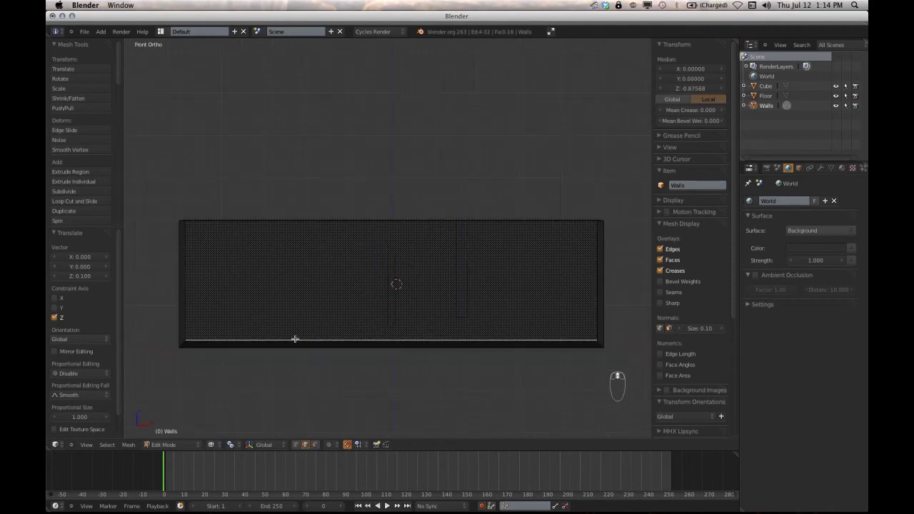
key(g)
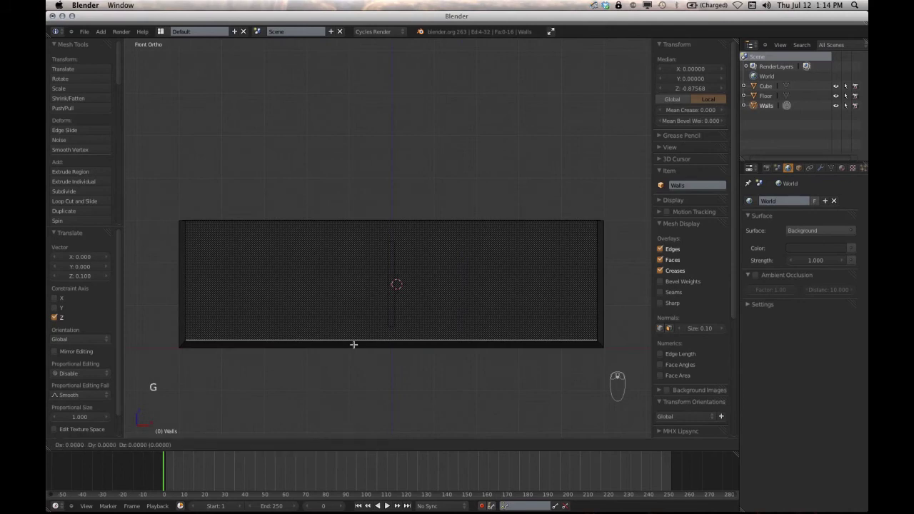
key(z)
click(354, 352)
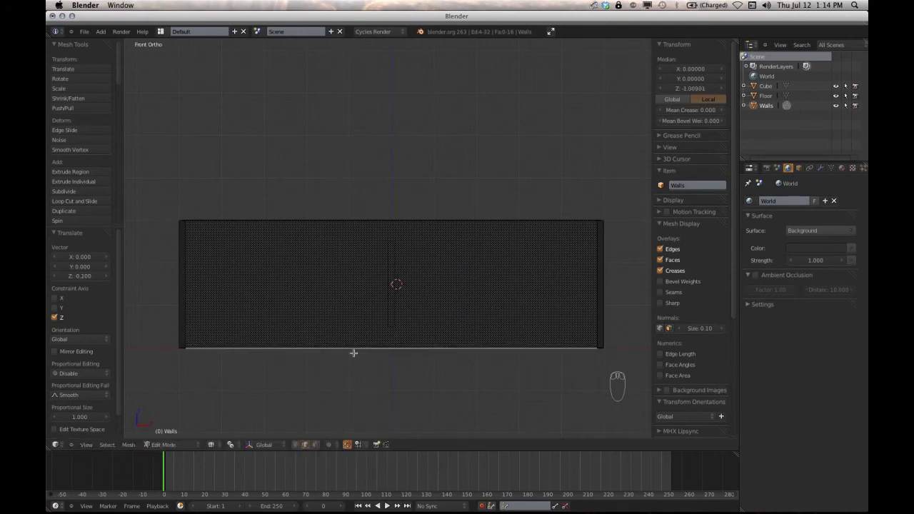
Leave the Walls' Edit Mode and move the thin cube out of the room by X 6, Y 3 and Z 7.
middle_drag(341, 293, 477, 377)
scroll(337, 293, down, 4)
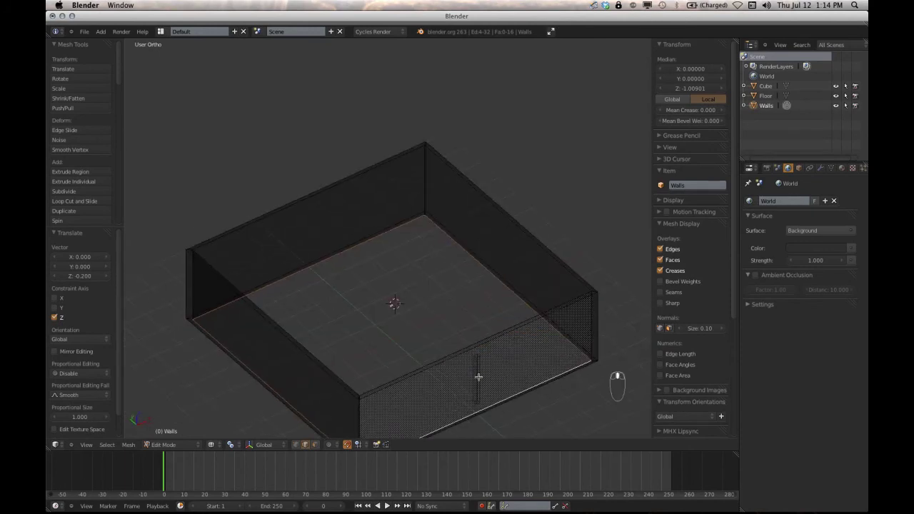
key(Tab)
right_click(477, 377)
key(g)
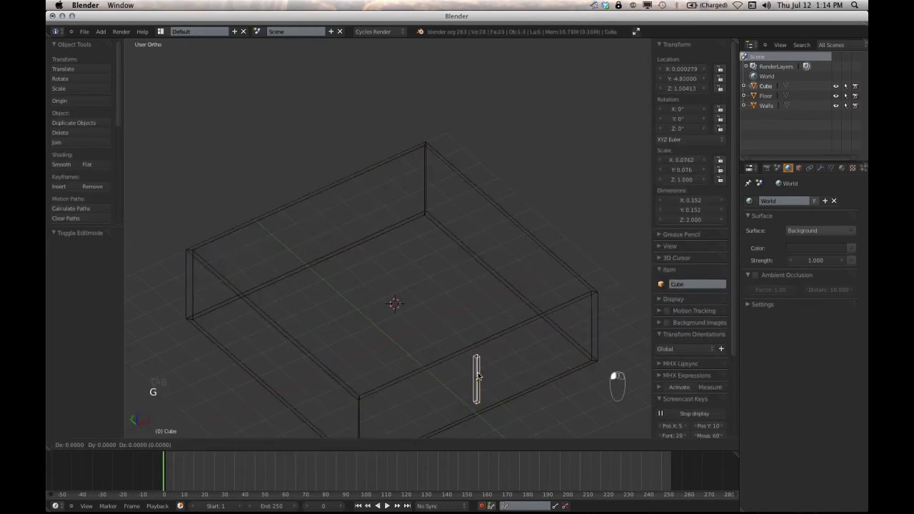
click(569, 110)
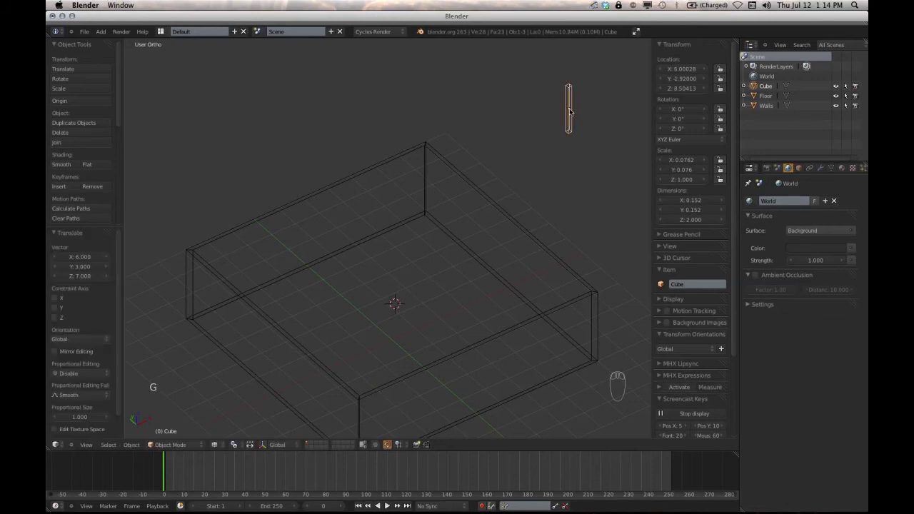
Switch the viewport to solid shading and check the room's walls and floor from an angled view.
middle_drag(569, 110, 477, 163)
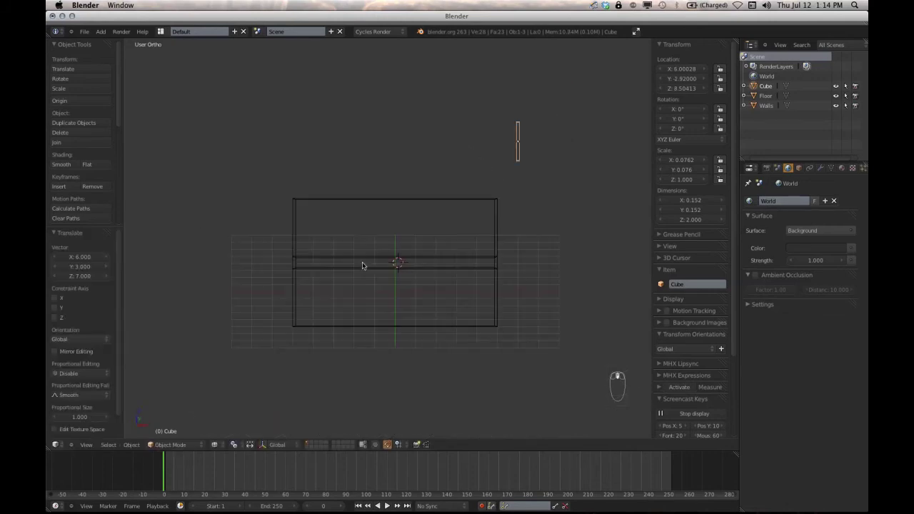
mouse_move(362, 265)
middle_down()
mouse_move(359, 286)
mouse_move(363, 276)
middle_up()
scroll(367, 264, up, 3)
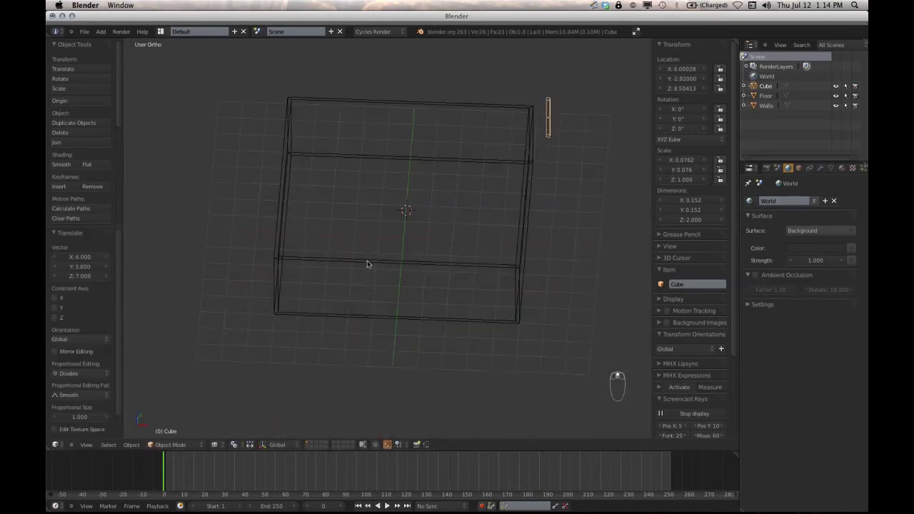
key(z)
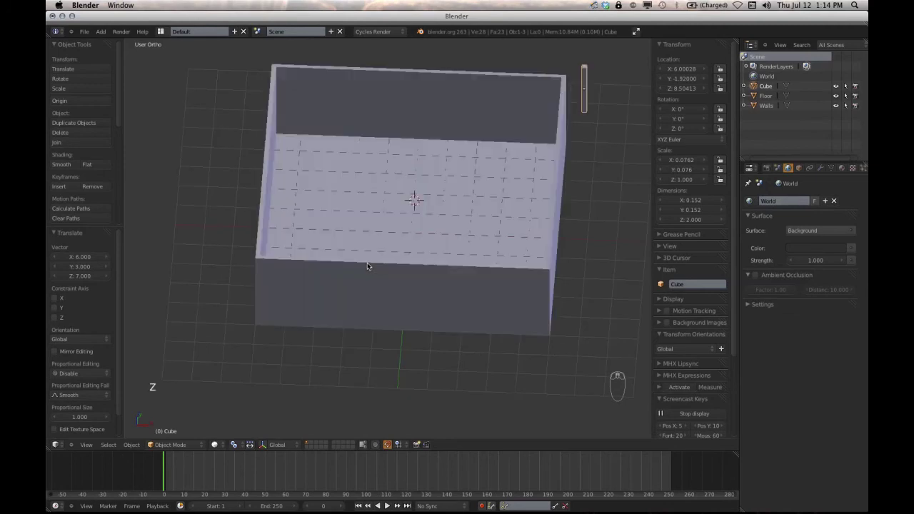
mouse_move(409, 268)
middle_down()
mouse_move(347, 245)
mouse_move(433, 286)
mouse_move(432, 272)
mouse_move(518, 262)
mouse_move(397, 286)
mouse_move(398, 265)
mouse_move(421, 266)
mouse_move(400, 283)
middle_up()
Select the Walls object in front view and enter its Edit Mode.
key(KP_1)
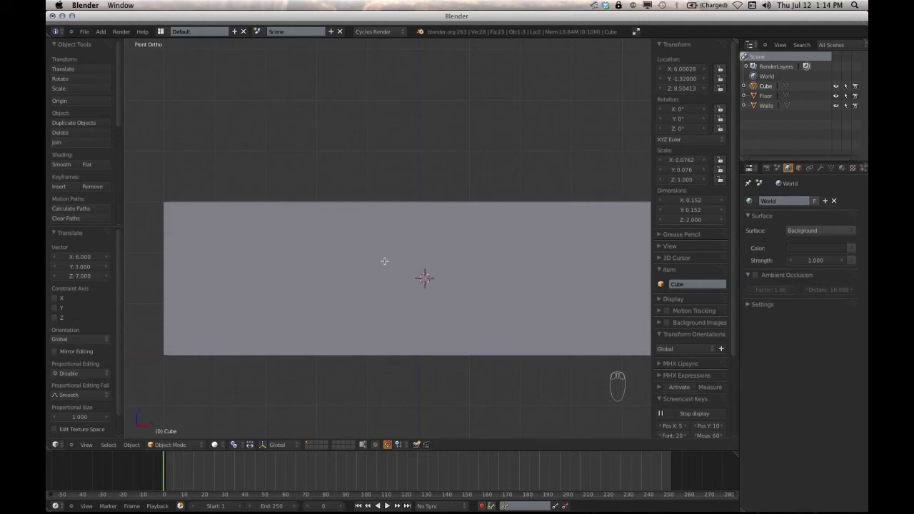
key(Tab)
click(344, 230)
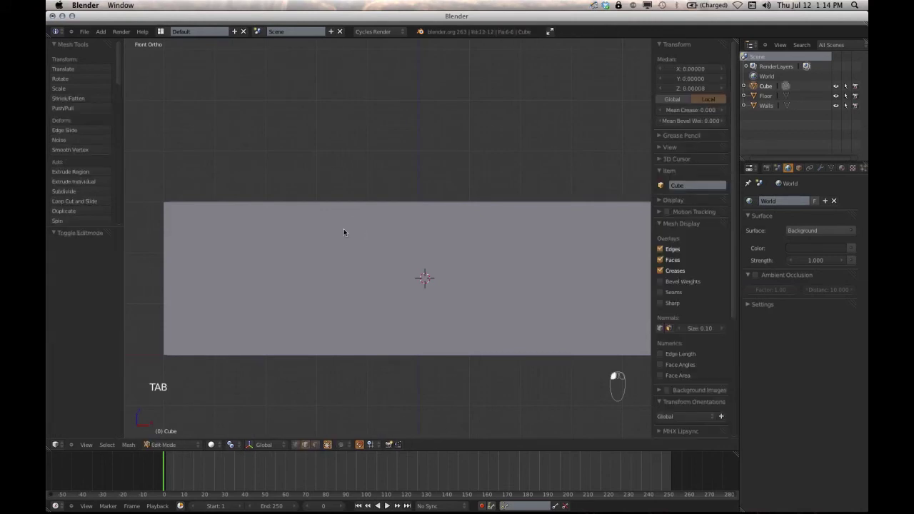
key(Tab)
right_click(341, 200)
key(Tab)
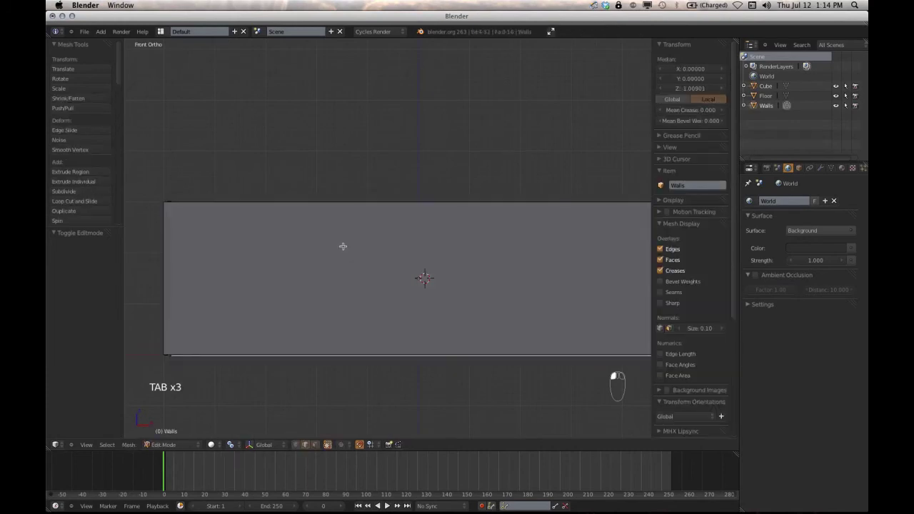
Add two evenly spaced vertical loop cuts through the front wall without sliding them.
key(ctrl+r)
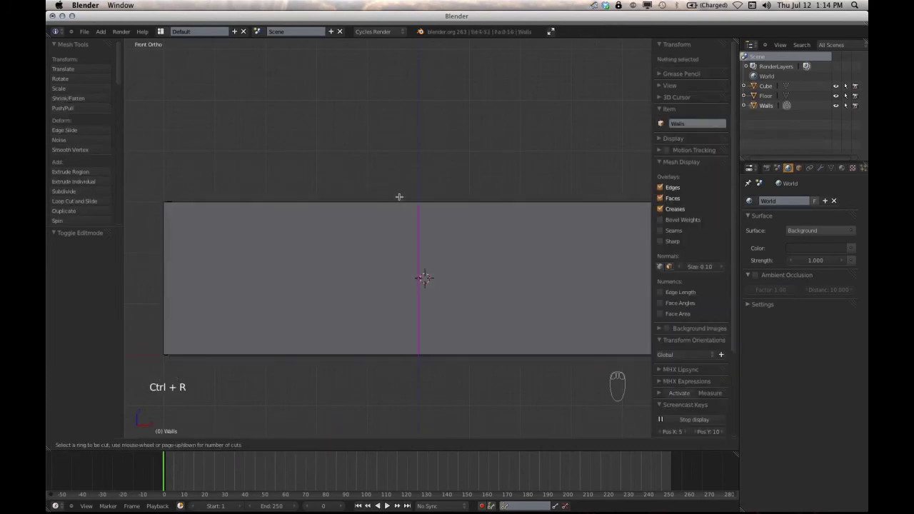
click(407, 199)
right_click(409, 200)
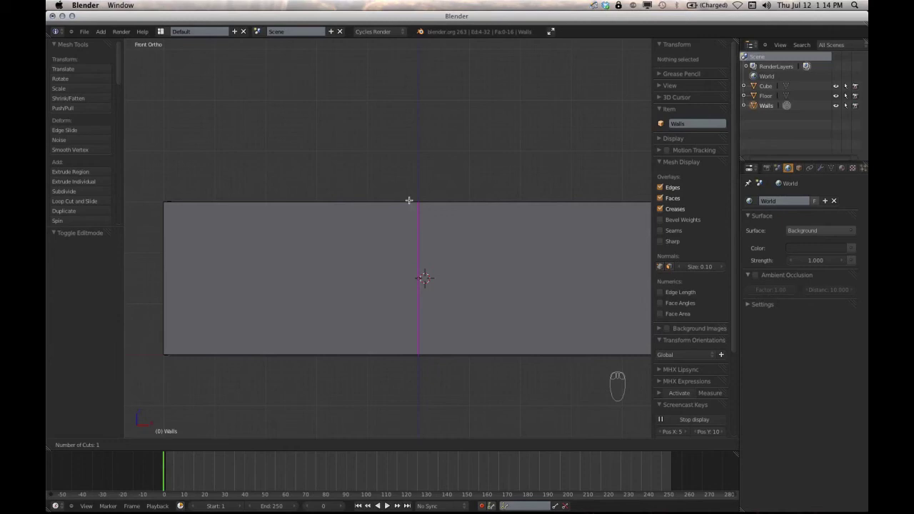
scroll(408, 200, up, 1)
click(408, 200)
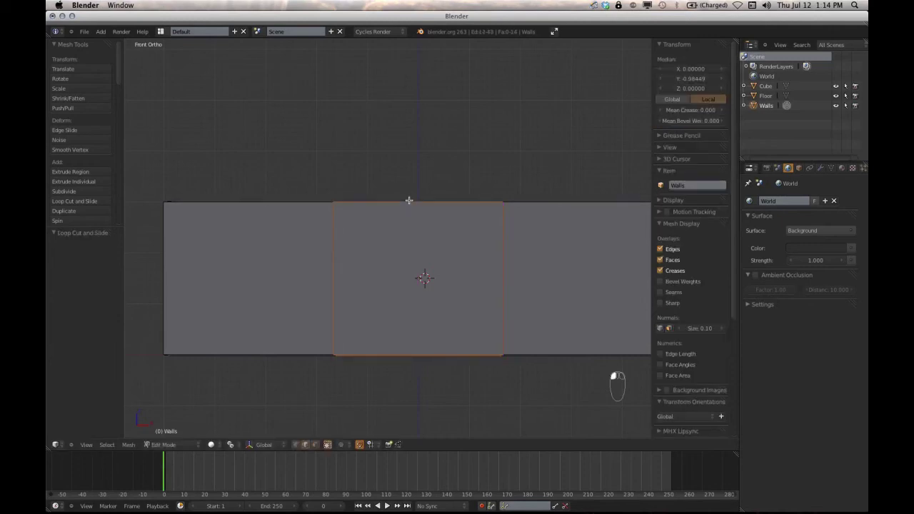
click(408, 200)
Show the front wall in a top wireframe view, close up on the slanted cut at its negative X side.
middle_drag(410, 183, 410, 192)
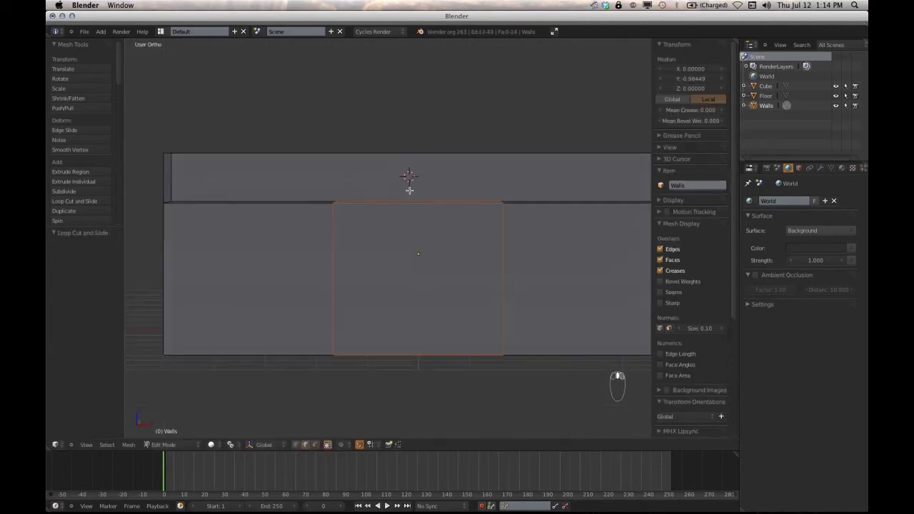
right_click(333, 259)
mouse_move(340, 245)
middle_down()
mouse_move(338, 259)
mouse_move(335, 247)
middle_up()
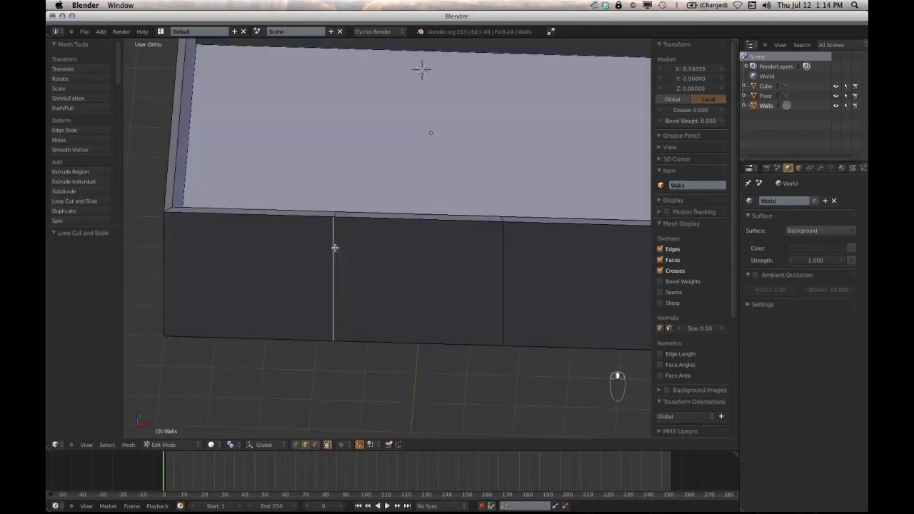
key(KP_7)
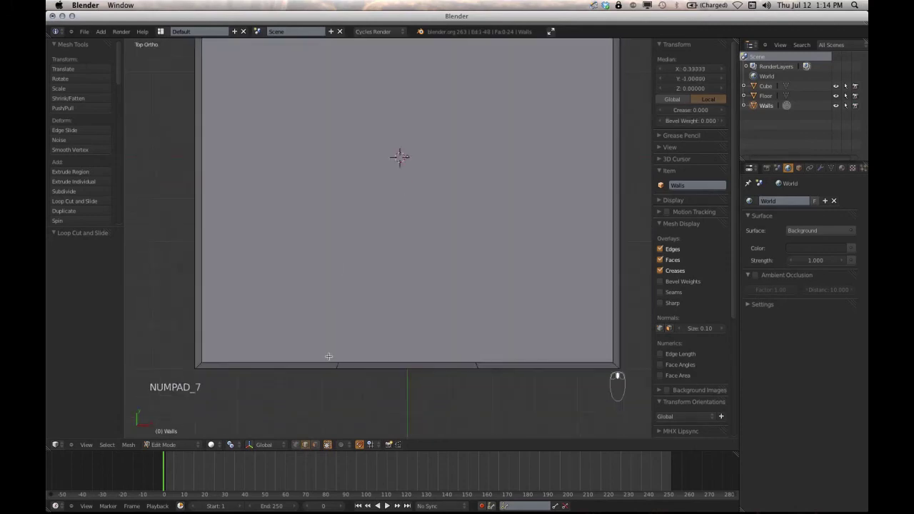
right_click(328, 357)
key(z)
shift+middle_drag(354, 341, 354, 255)
scroll(340, 259, up, 5)
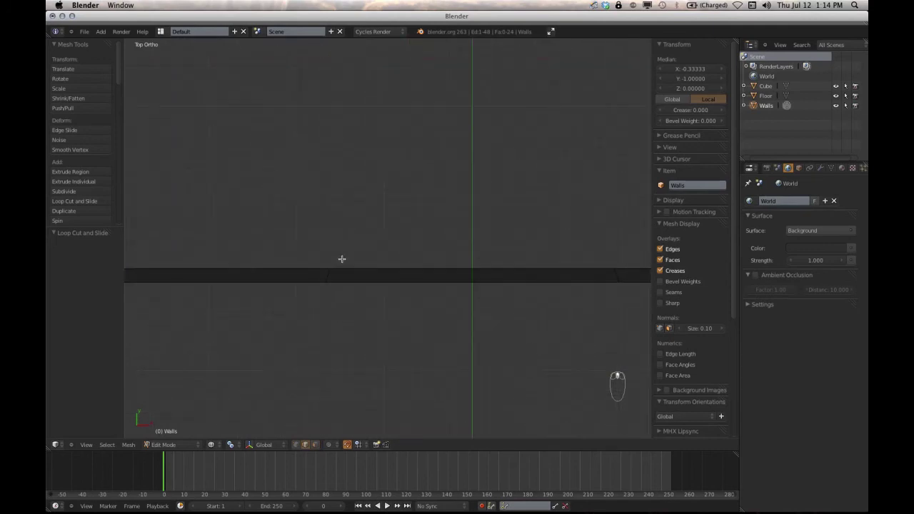
scroll(342, 259, up, 2)
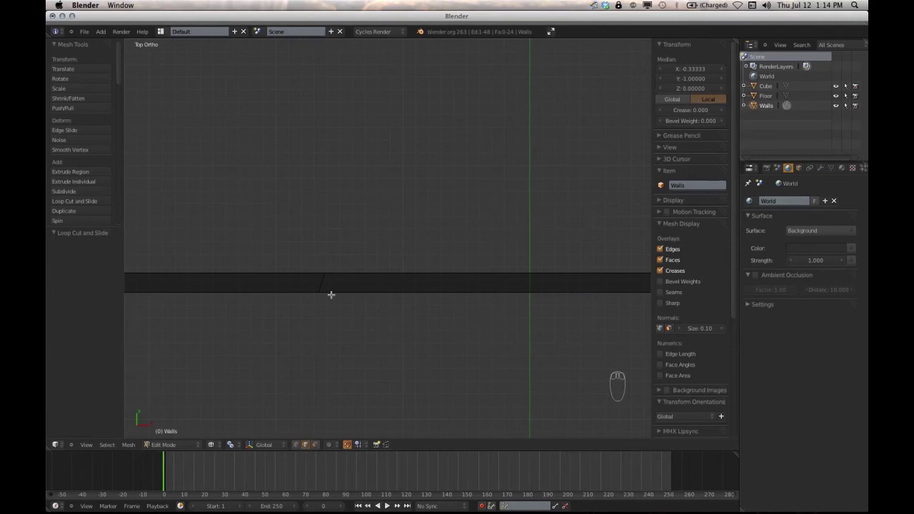
Switch to vertex selection and box-select only the vertices of the front wall's cut on the negative X side.
key(ctrl+Tab)
click(327, 283)
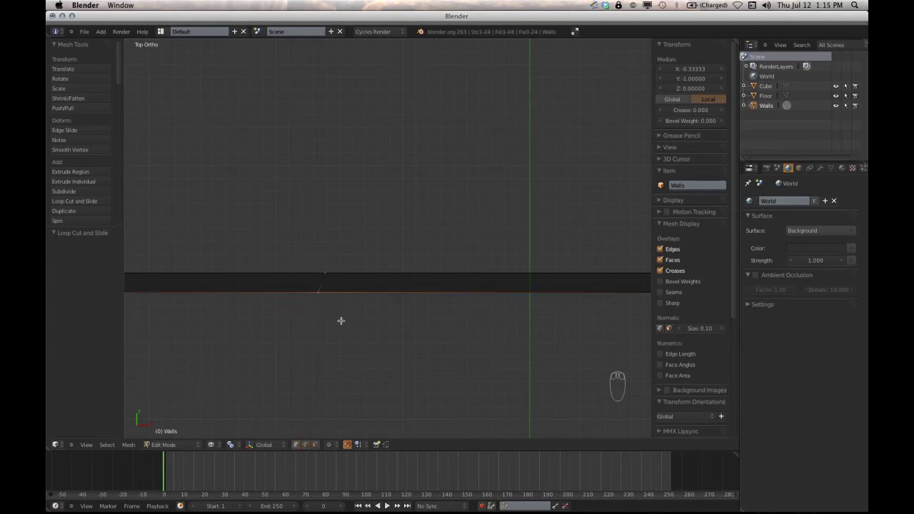
key(b)
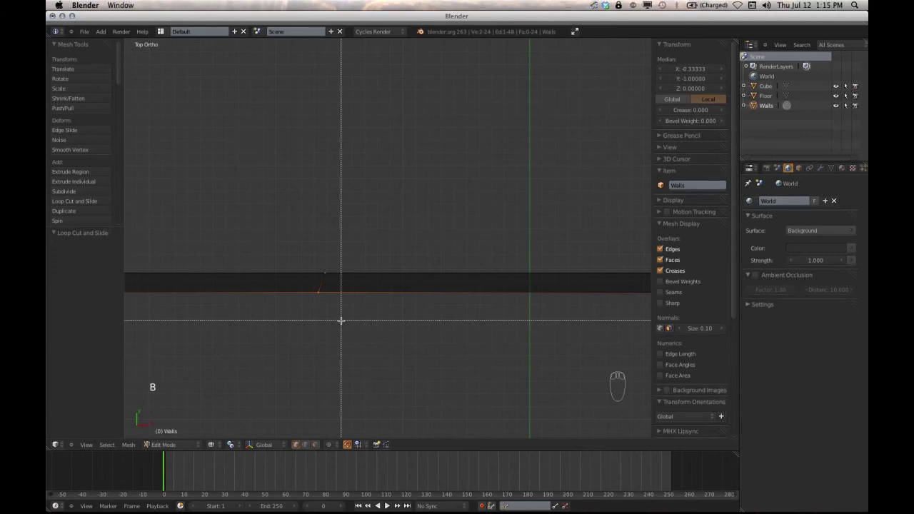
key(Escape)
key(a)
key(b)
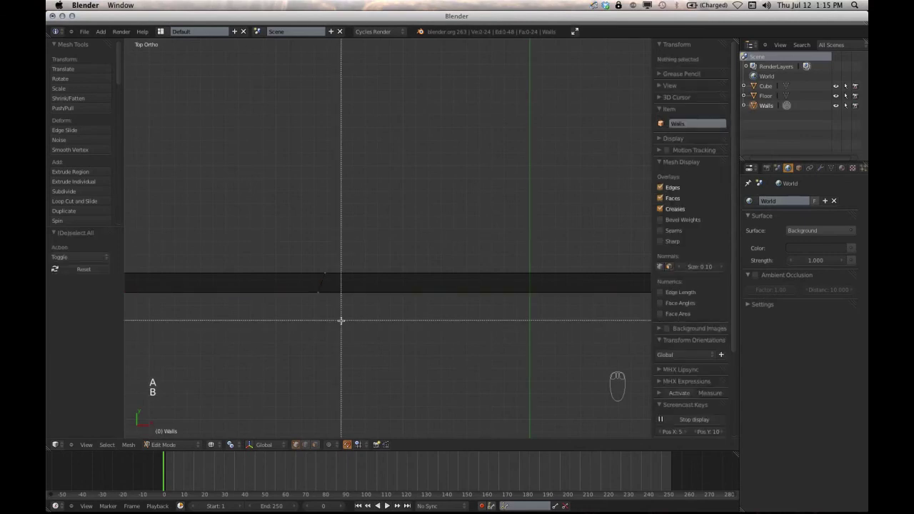
drag(341, 320, 309, 246)
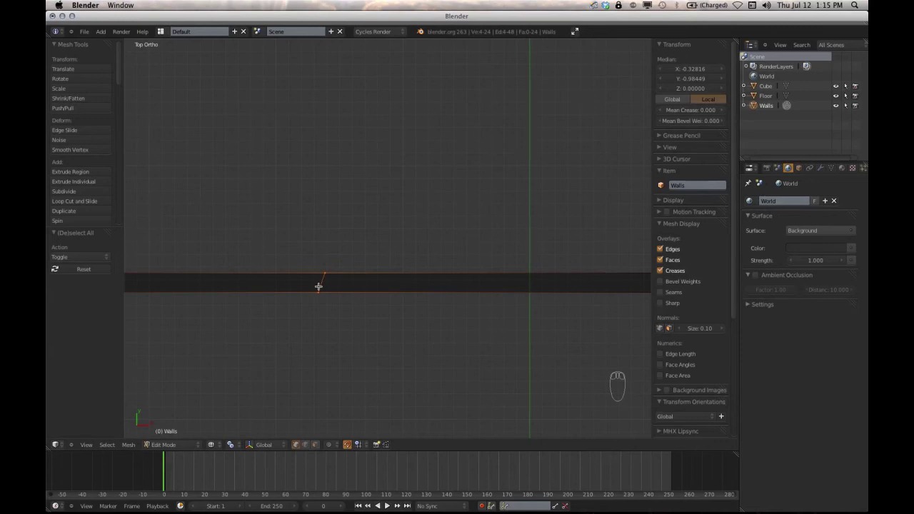
Straighten the selected cut by scaling its vertices to 0 along X.
key(s)
key(x)
key(0)
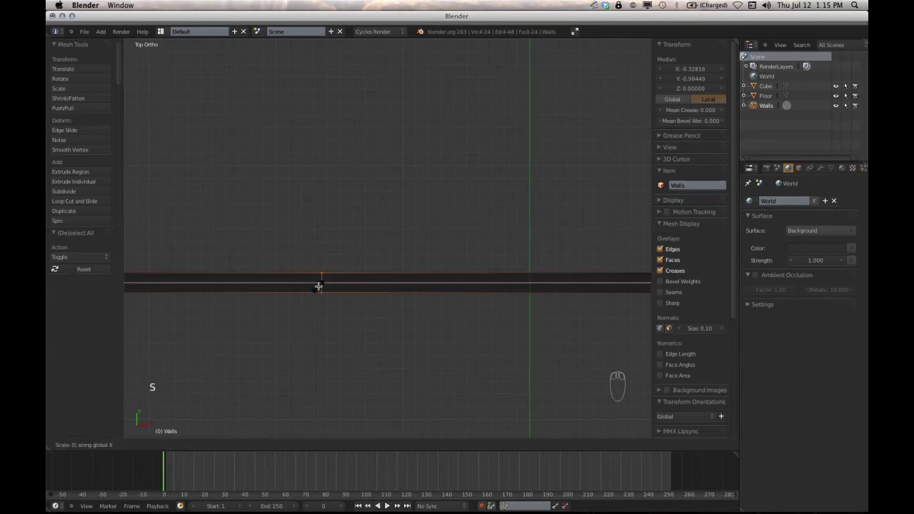
key(Return)
Box-select the vertices of the front wall's cut on the positive X side and scale them to 0 along X.
shift+middle_drag(498, 300, 334, 279)
key(a)
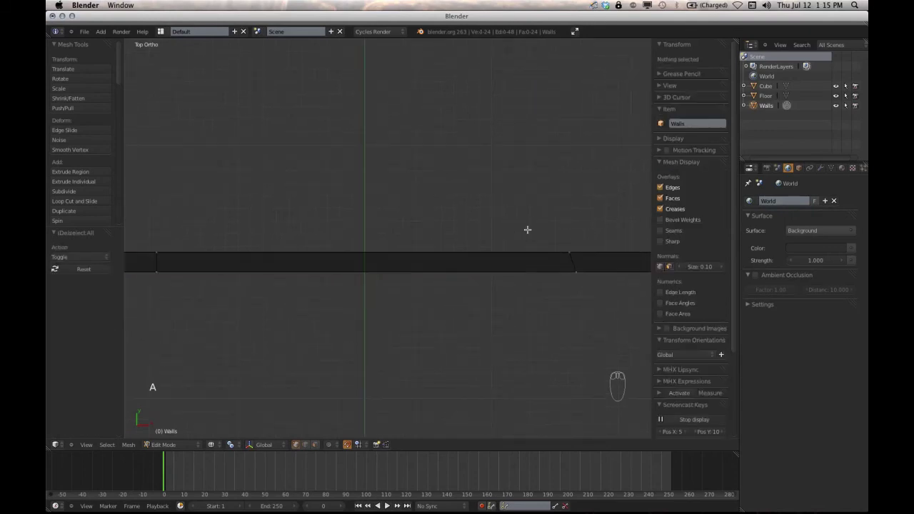
key(b)
drag(559, 211, 593, 298)
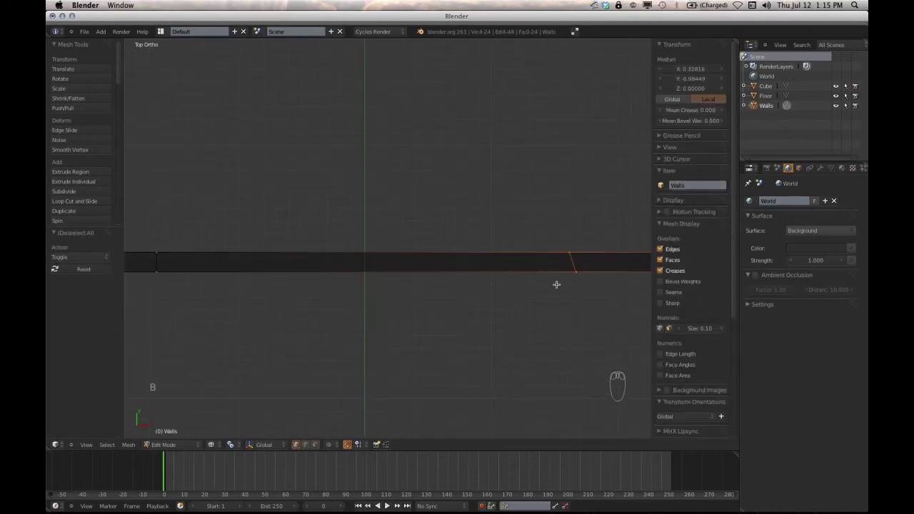
key(s)
text(x)
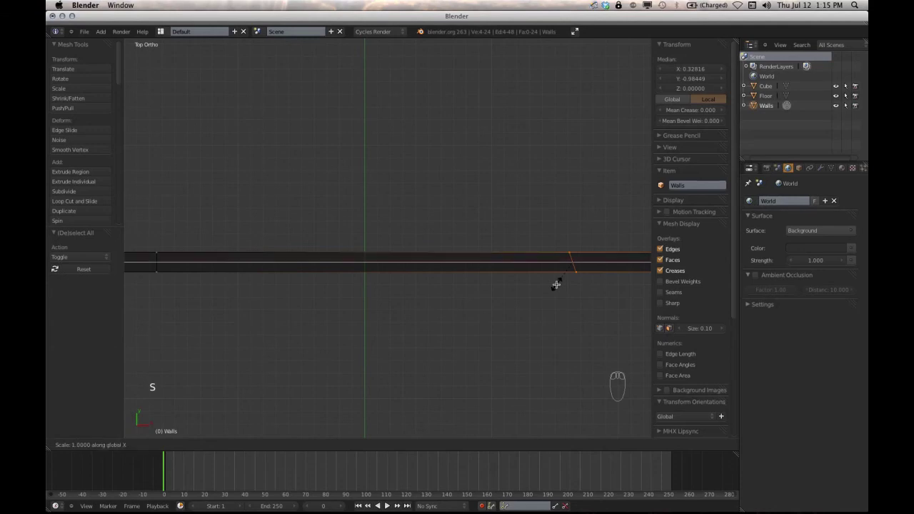
text(0)
key(Return)
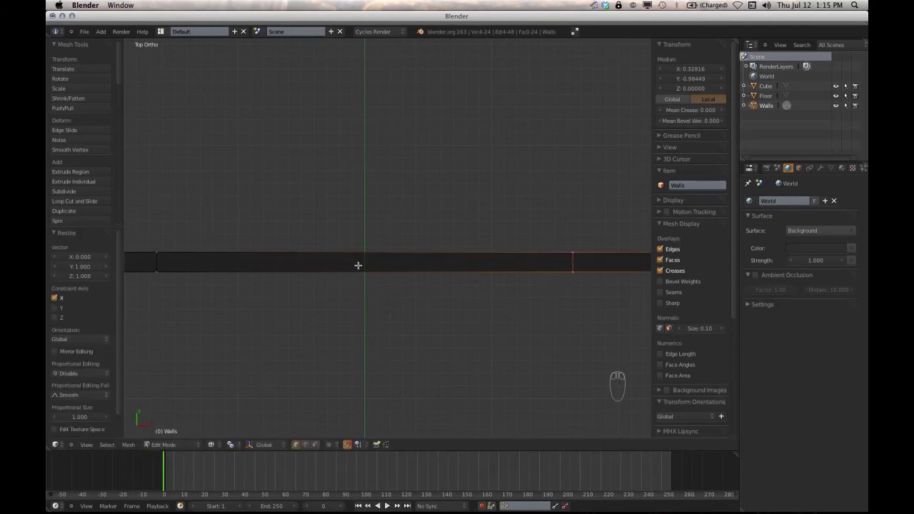
Try setting the selected cut's local median Y to -0.5, and undo the change.
shift+middle_drag(247, 269, 321, 287)
scroll(321, 286, down, 4)
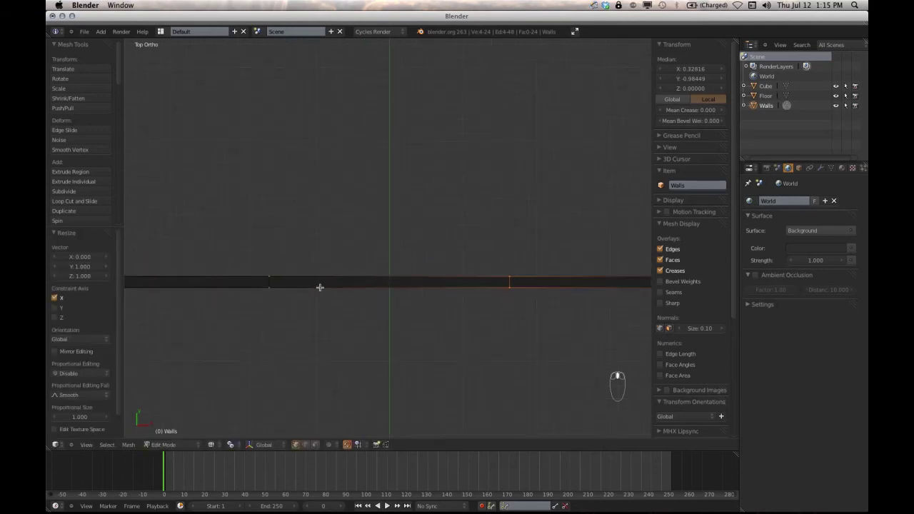
shift+middle_drag(395, 297, 378, 293)
scroll(368, 293, up, 2)
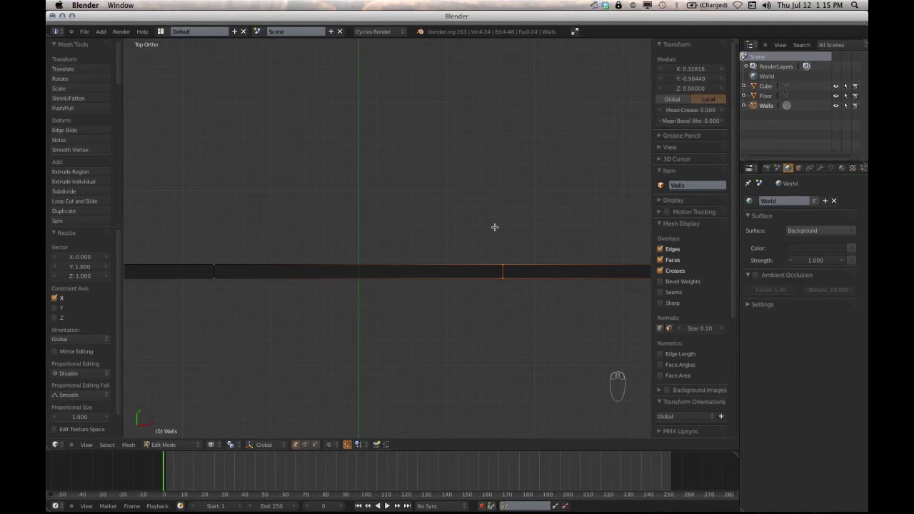
click(689, 78)
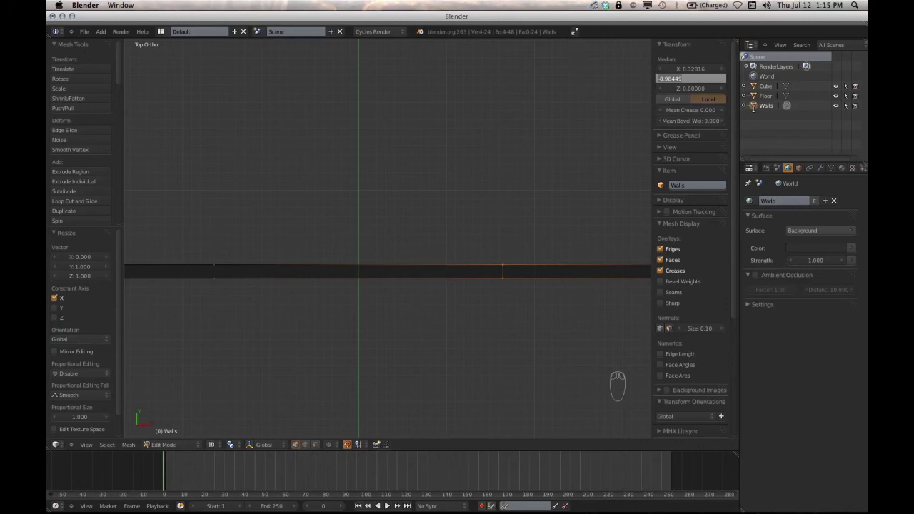
key(BackSpace)
text(-0.5)
key(Return)
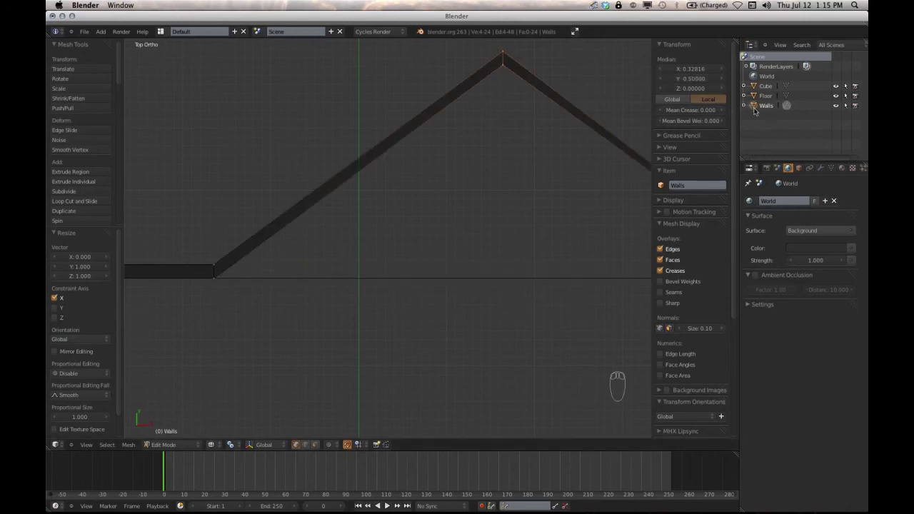
key(super+z)
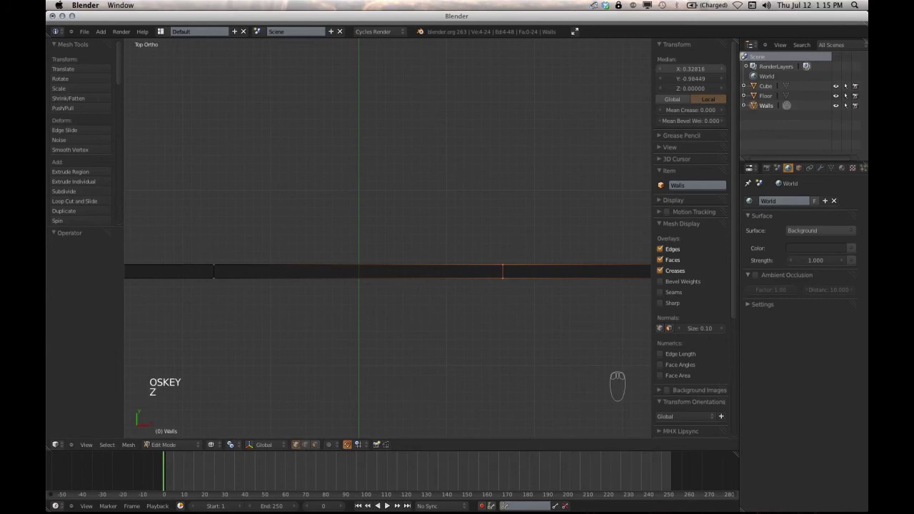
Try setting the selected cut's local median X to 0.5, and undo the change.
click(689, 69)
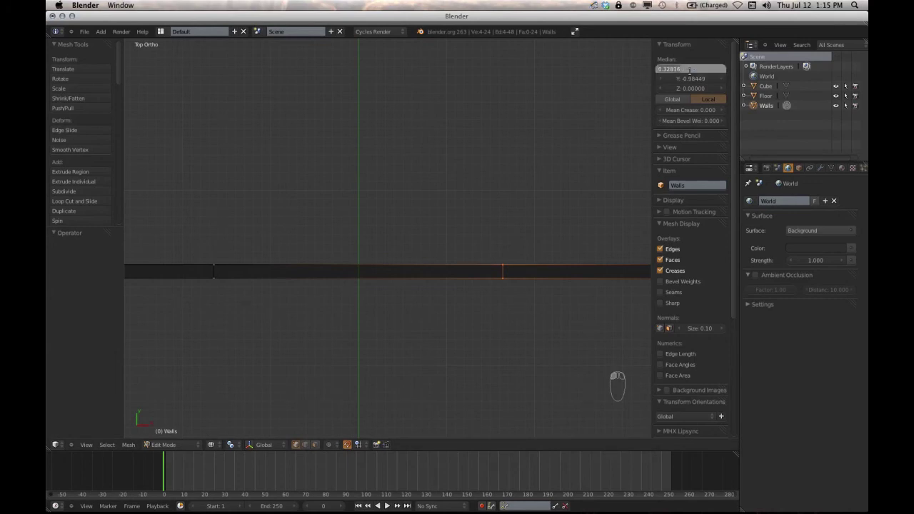
key(BackSpace)
text(.5)
key(Return)
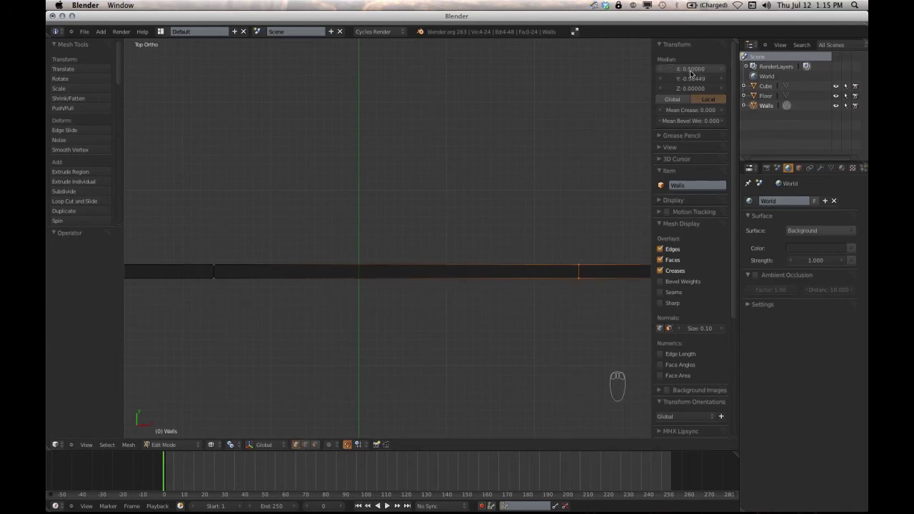
scroll(507, 205, down, 2)
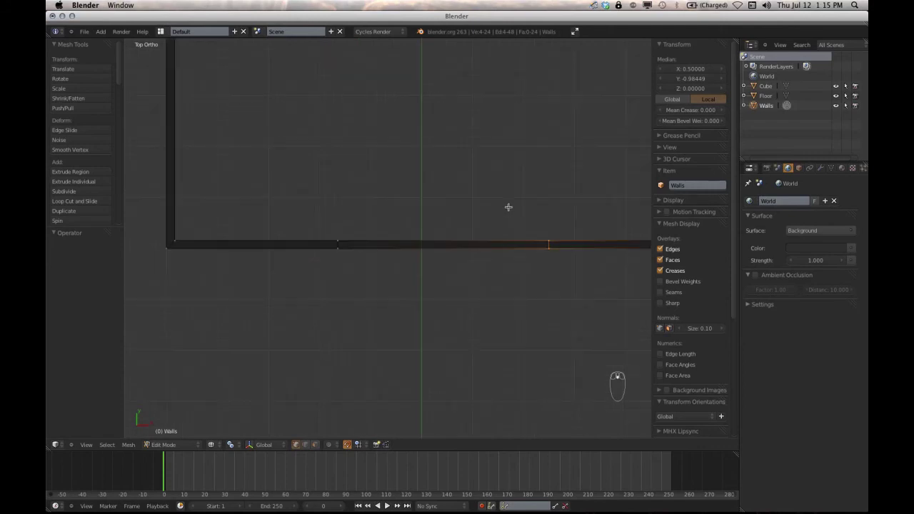
scroll(508, 207, up, 2)
key(super+z)
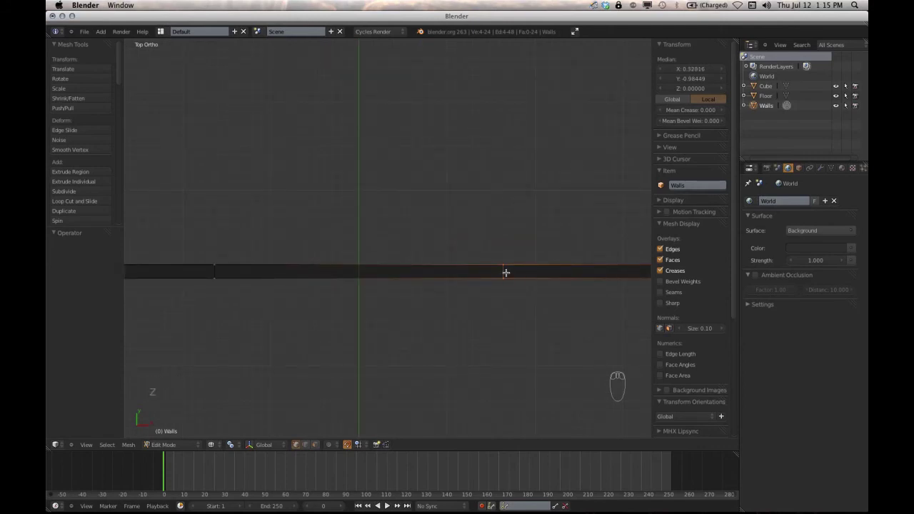
Move the selected cut by -1.1 along X towards the middle of the front wall.
key(g)
key(x)
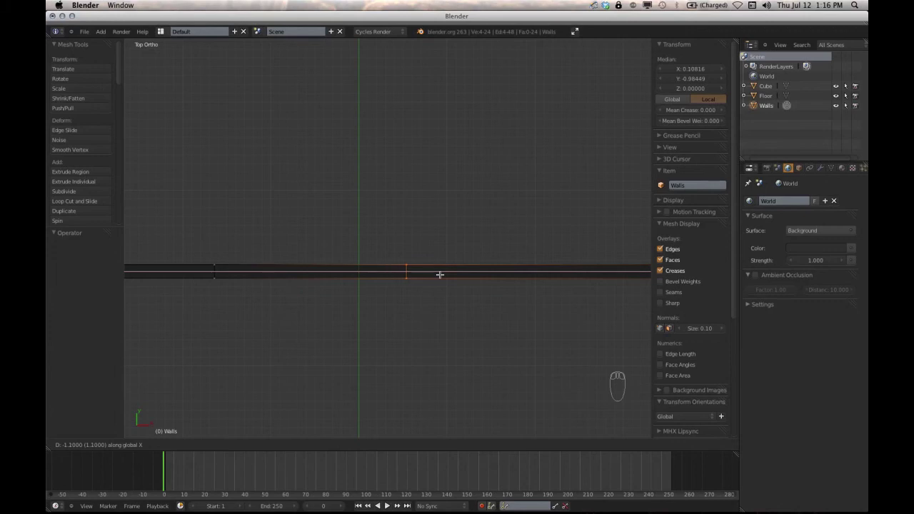
click(439, 274)
Switch the selected cut's coordinates to global and set its median X to 0.5.
scroll(405, 277, up, 5)
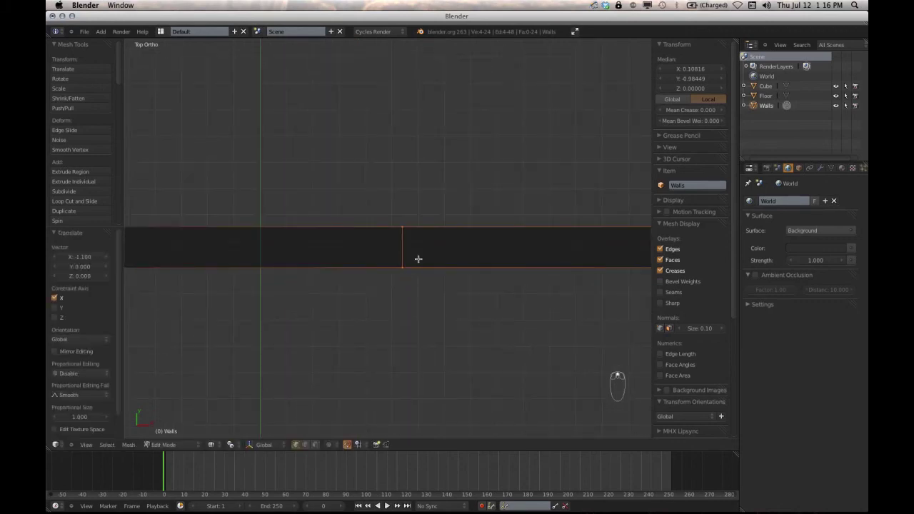
scroll(417, 257, up, 4)
scroll(449, 259, up, 4)
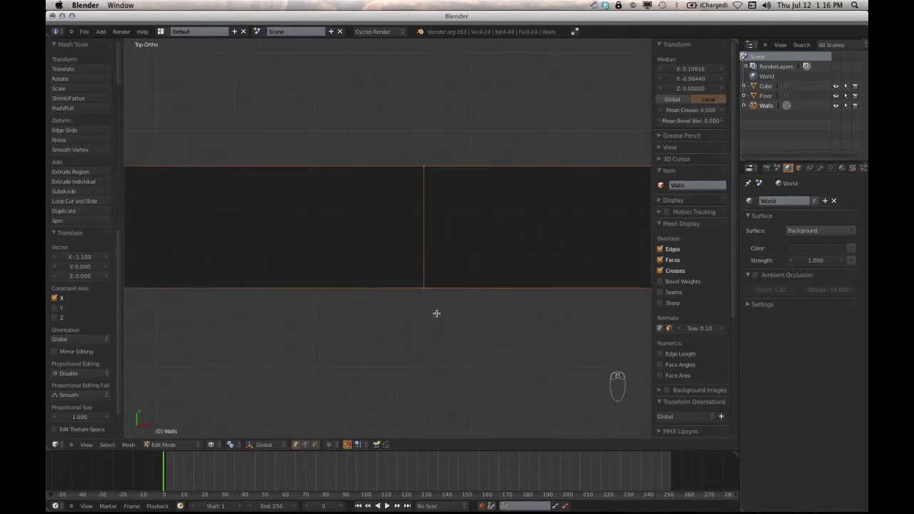
scroll(386, 320, down, 4)
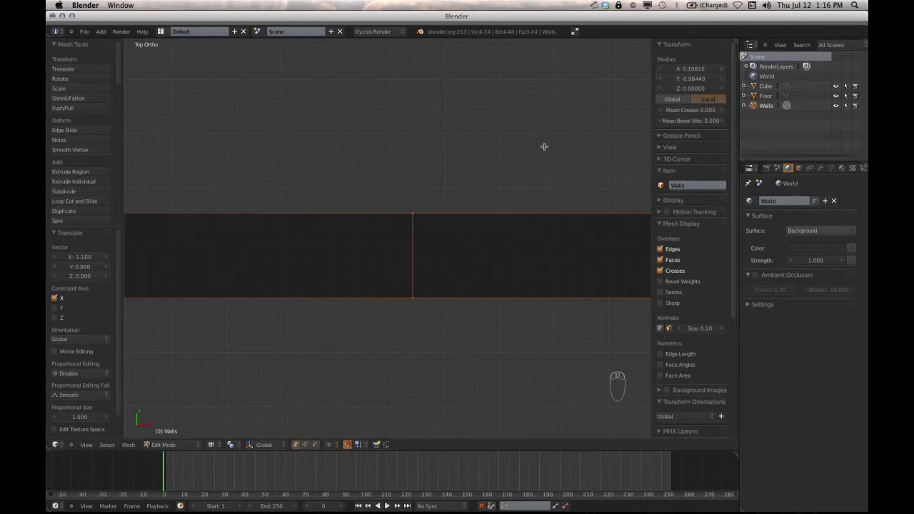
click(669, 100)
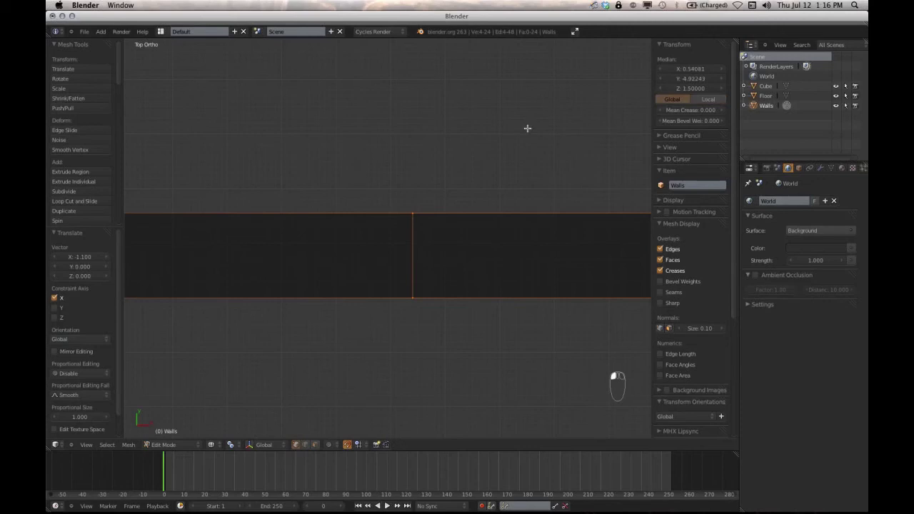
click(691, 69)
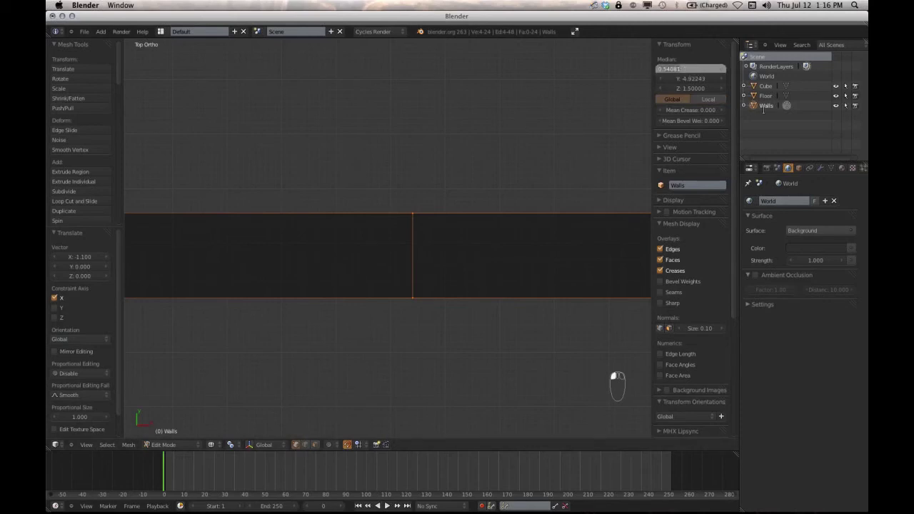
text(0.5)
key(Return)
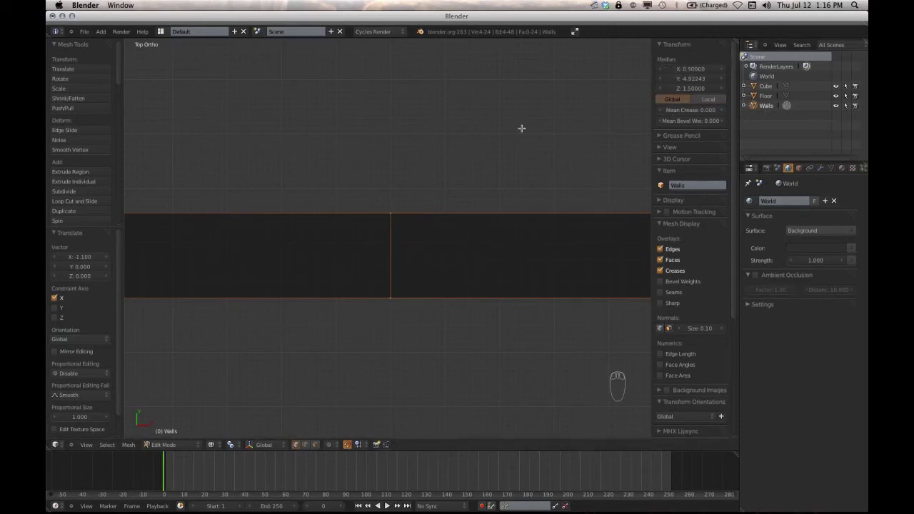
Box-select only the front wall's cut on the negative X side and set its global median X to -0.5.
scroll(472, 154, down, 4)
scroll(472, 154, down, 3)
shift+middle_drag(362, 211, 435, 222)
scroll(435, 222, down, 2)
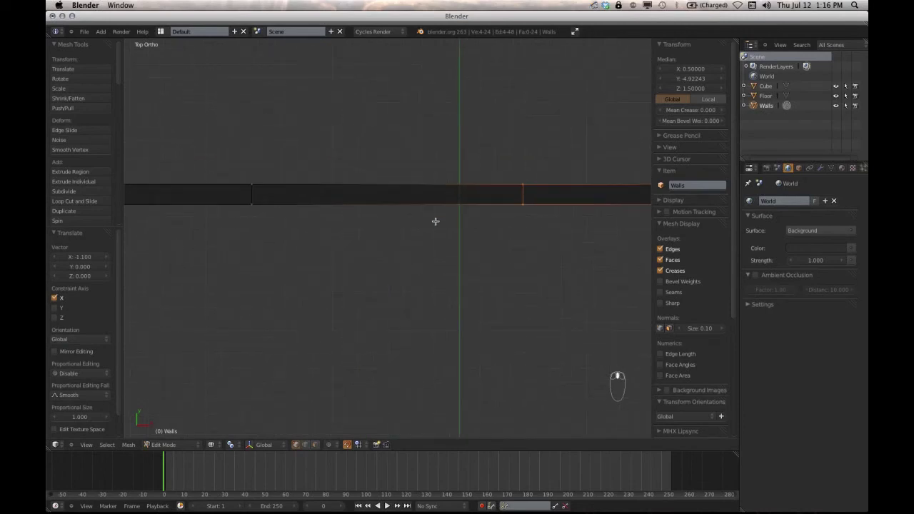
key(a)
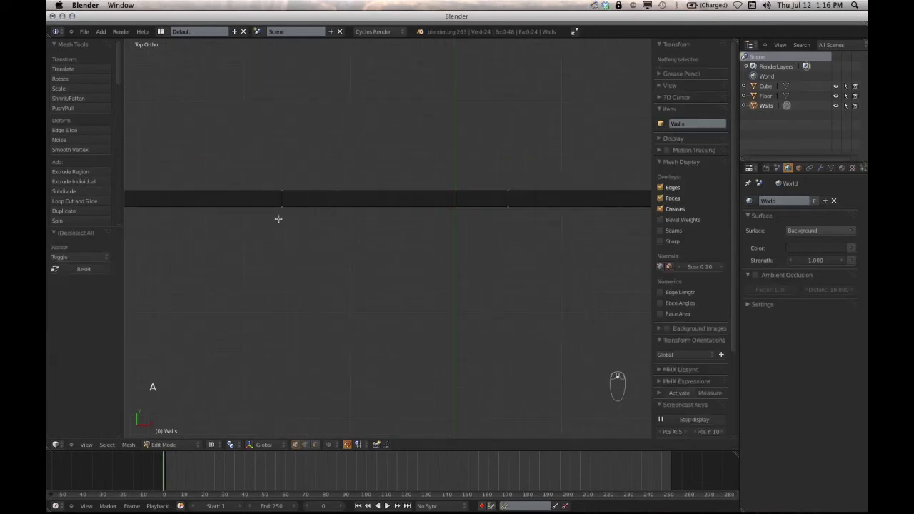
key(b)
drag(301, 221, 251, 181)
click(685, 68)
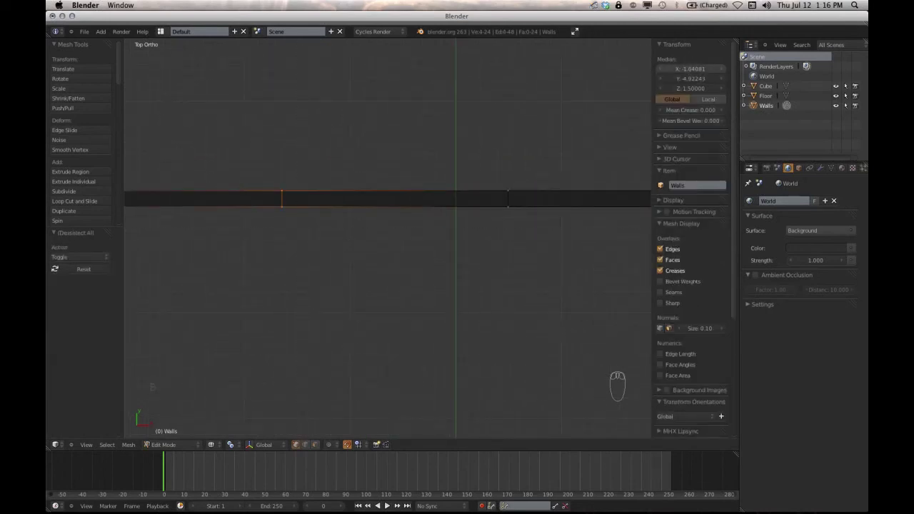
text(-5)
key(Return)
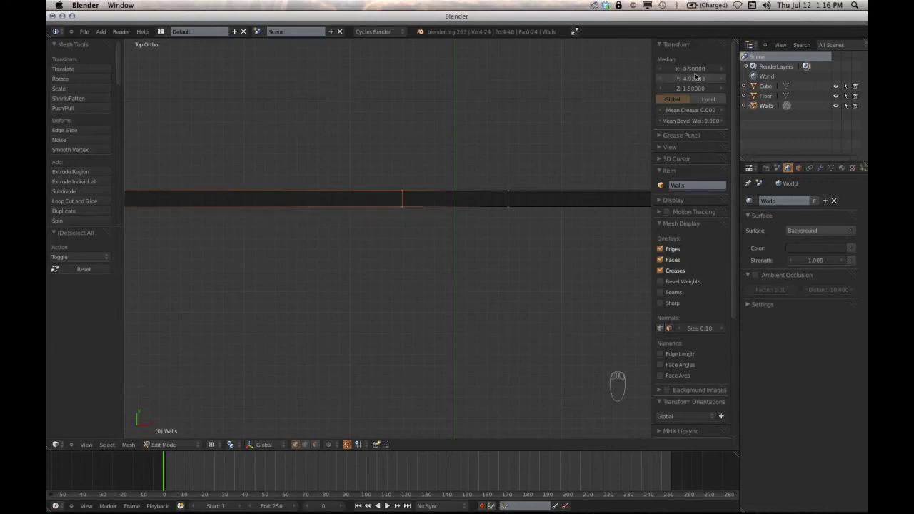
In front view, add a centred horizontal loop cut around the outer side of the walls.
middle_drag(444, 95, 438, 124)
scroll(438, 124, down, 5)
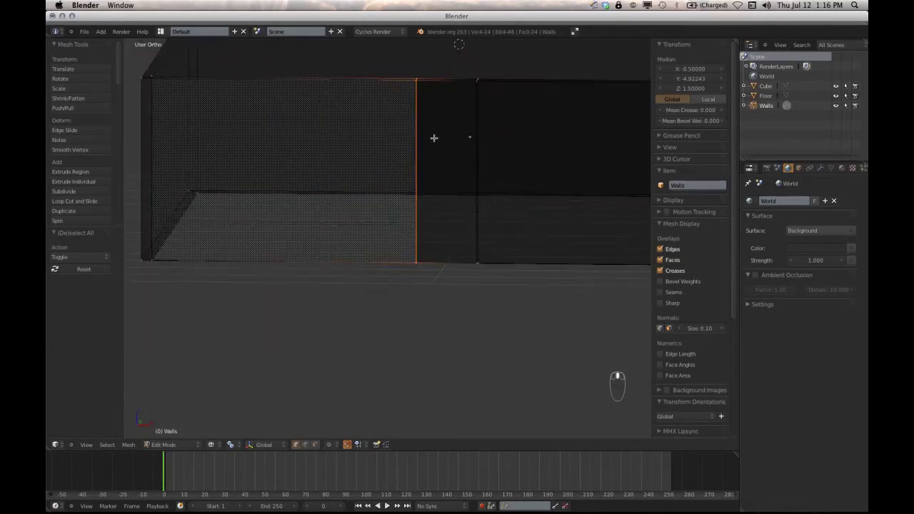
key(KP_1)
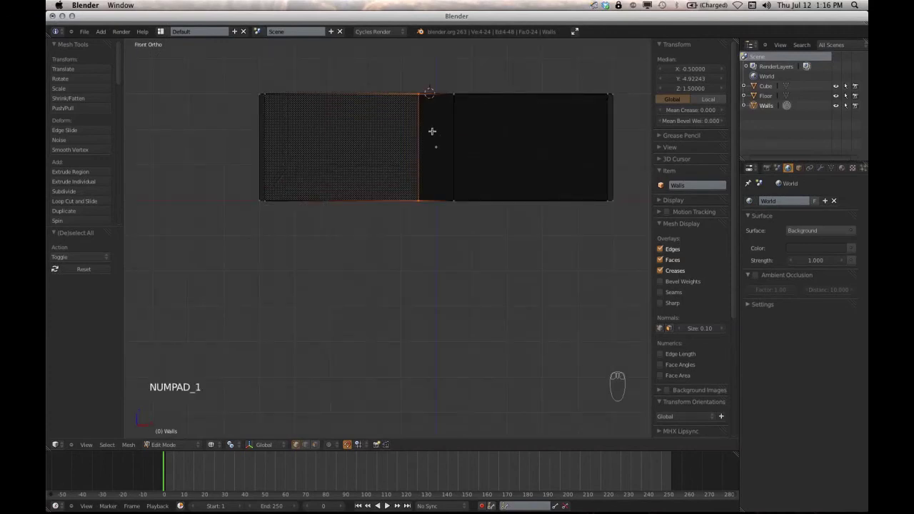
shift+middle_drag(430, 131, 376, 195)
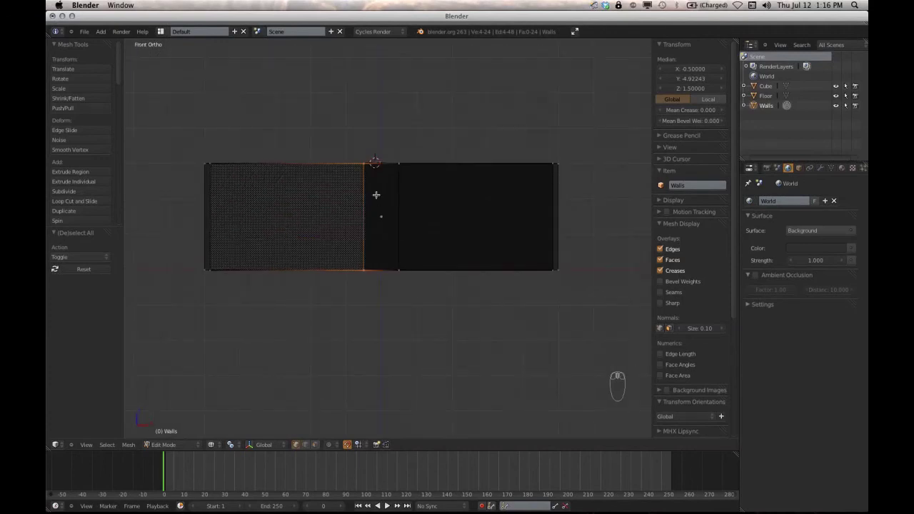
key(ctrl+r)
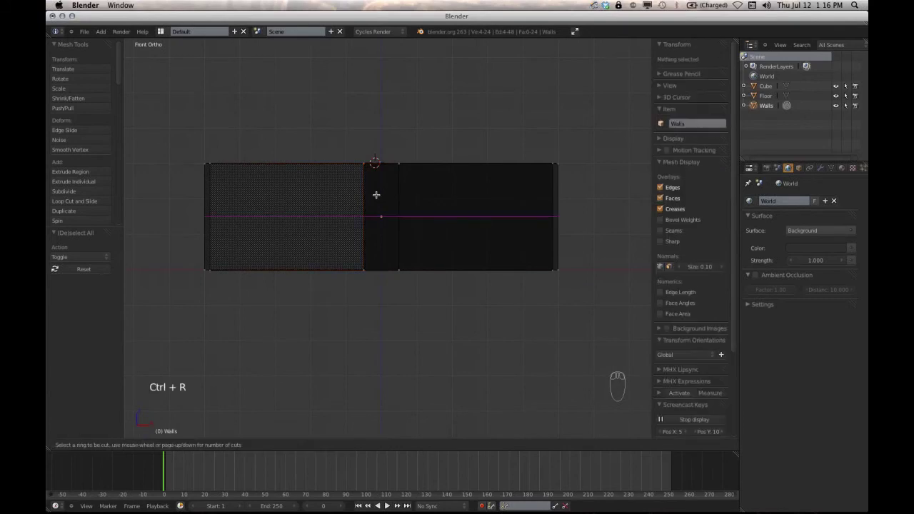
click(379, 193)
right_click(379, 193)
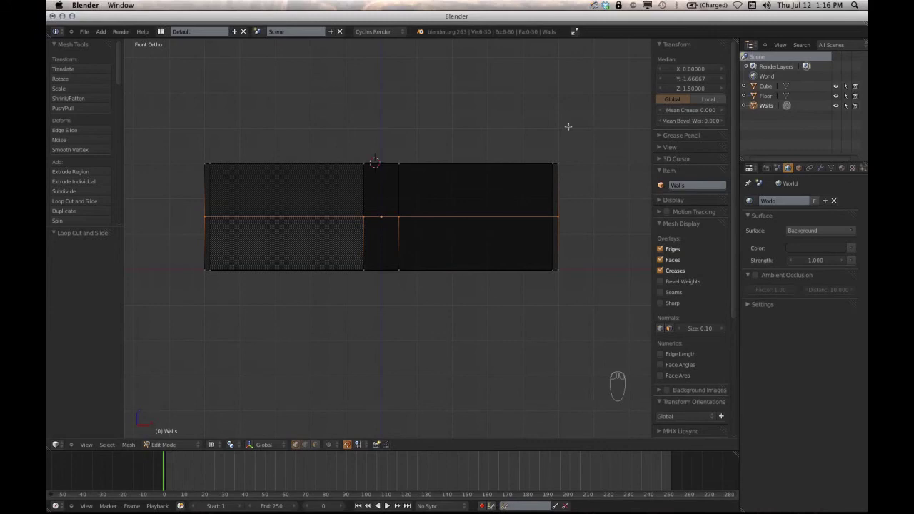
Set the outer horizontal cut's global median Z to 2.133.
click(691, 79)
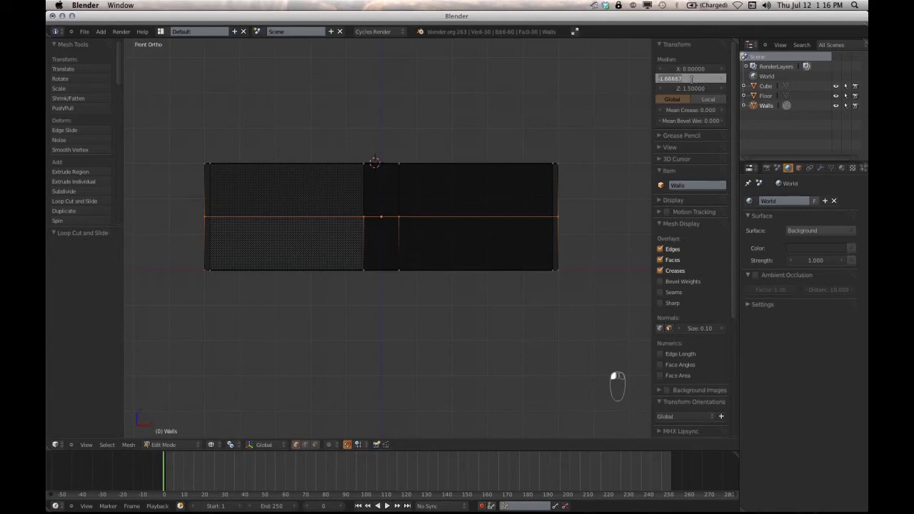
click(690, 92)
click(689, 89)
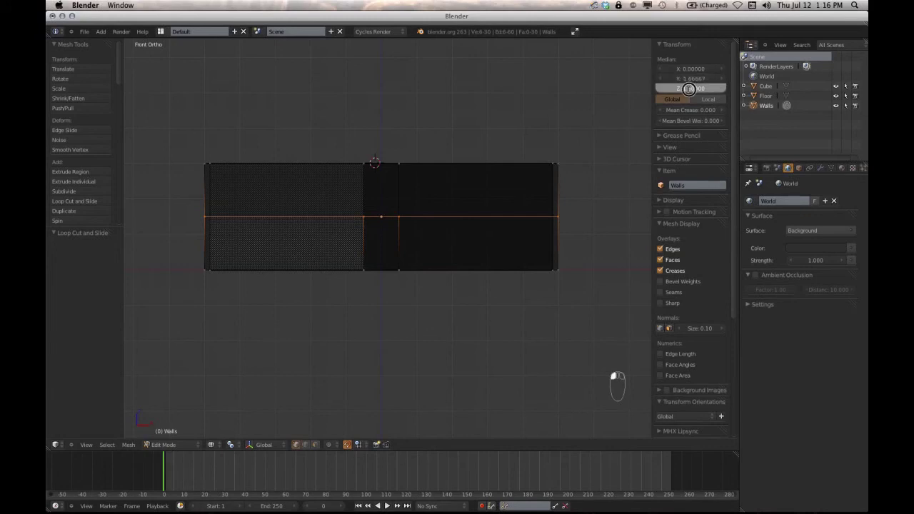
text(2.133)
key(Return)
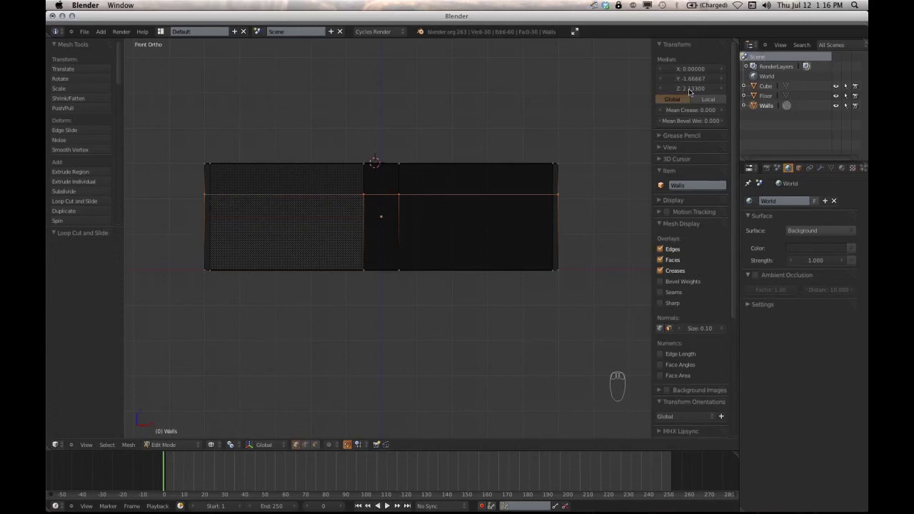
Try selecting the outer and inner doorway faces in face selection mode, and clear the selection.
scroll(359, 220, up, 4)
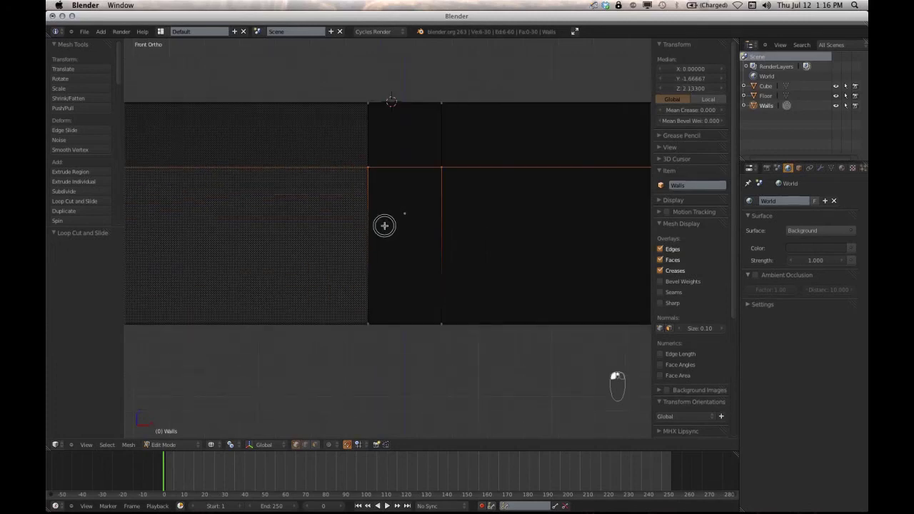
middle_drag(383, 224, 393, 228)
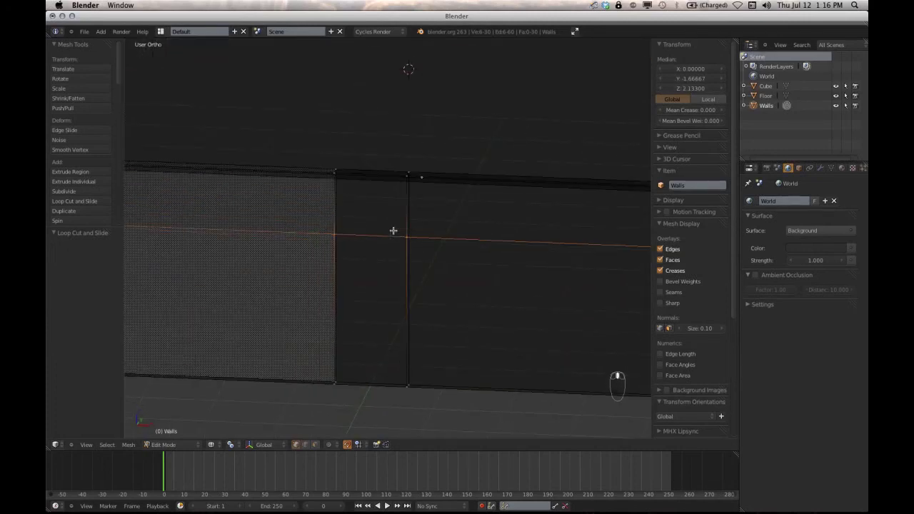
key(ctrl+Tab)
click(370, 251)
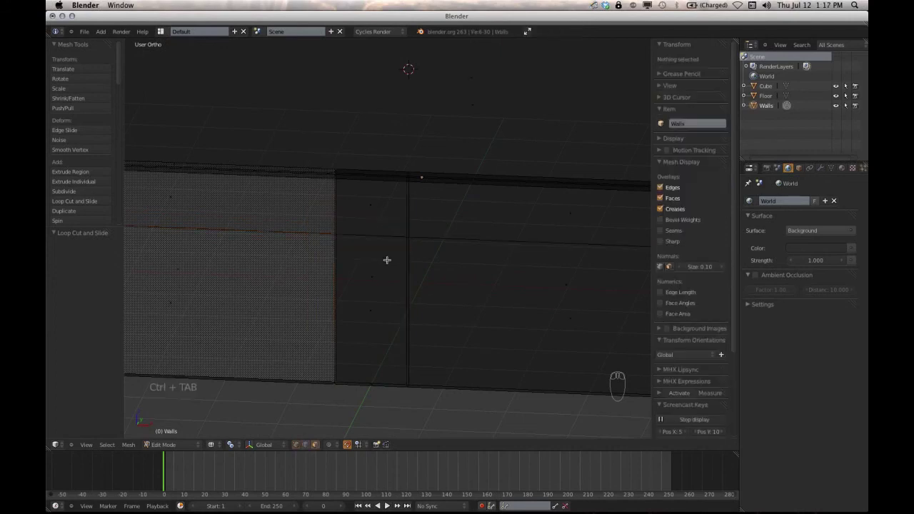
middle_drag(366, 272, 378, 247)
right_click(438, 235)
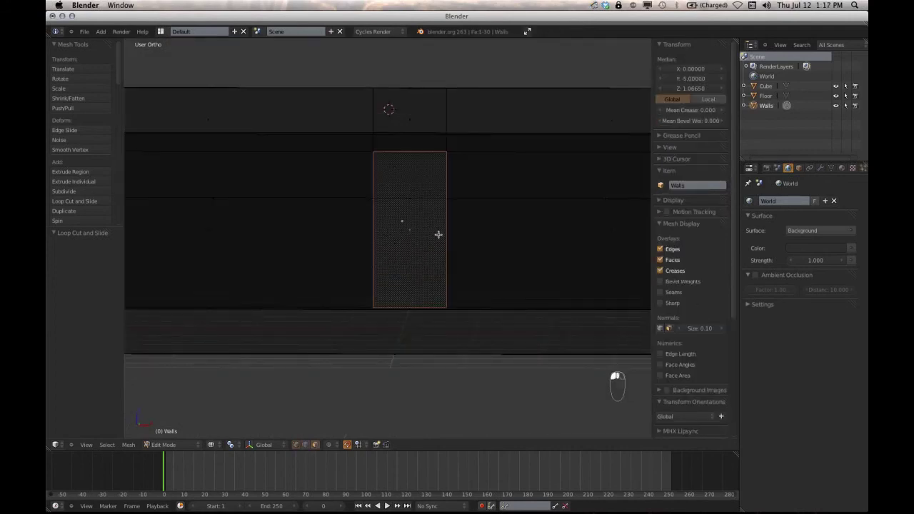
middle_drag(438, 234, 377, 271)
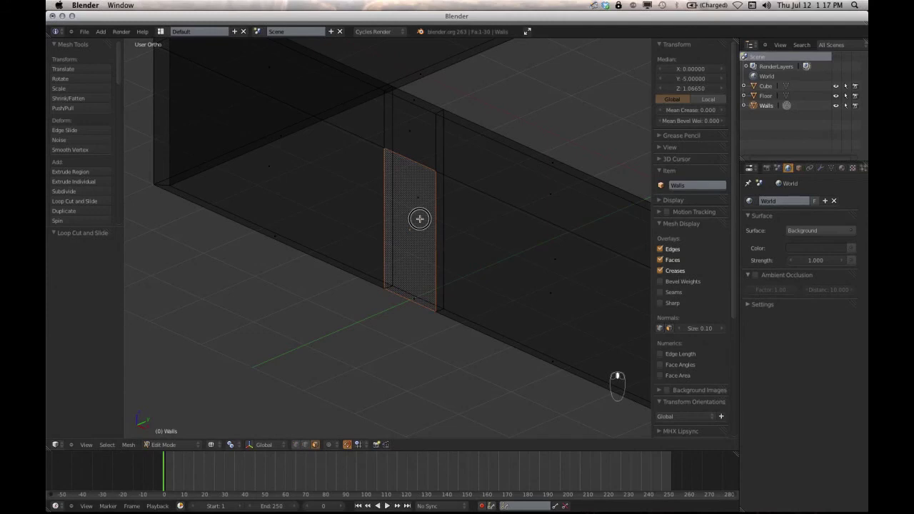
shift+right_click(428, 211)
middle_drag(432, 204, 292, 221)
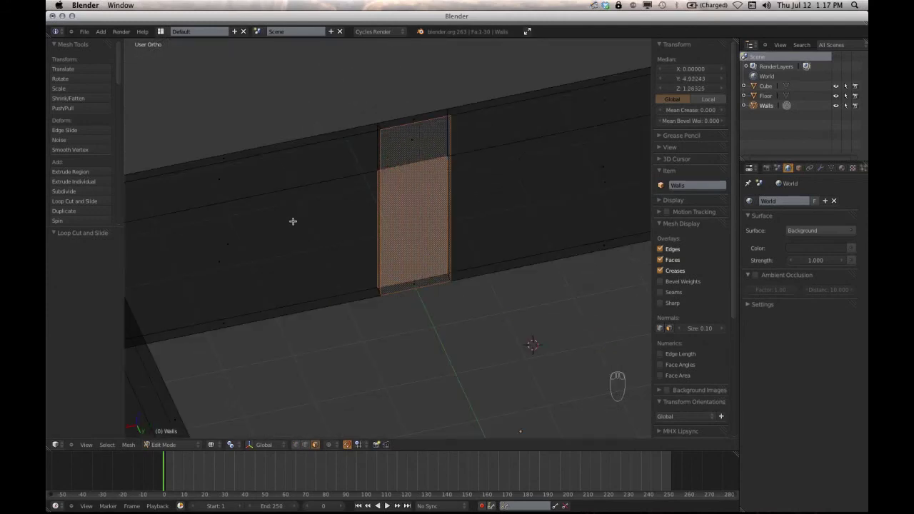
key(Tab)
key(Tab)
key(a)
key(a)
key(a)
Add a centred horizontal loop cut around the inner side of the walls.
middle_drag(314, 208, 328, 214)
key(ctrl+r)
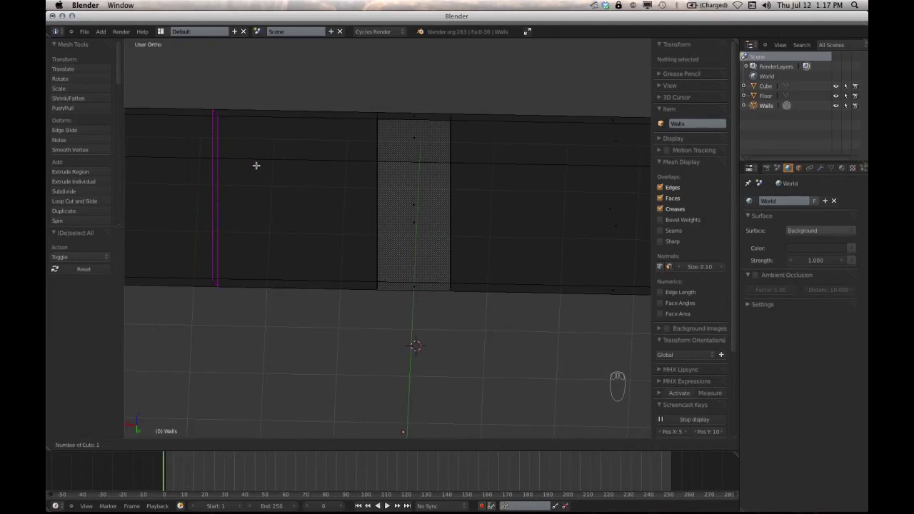
key(Escape)
scroll(287, 176, down, 4)
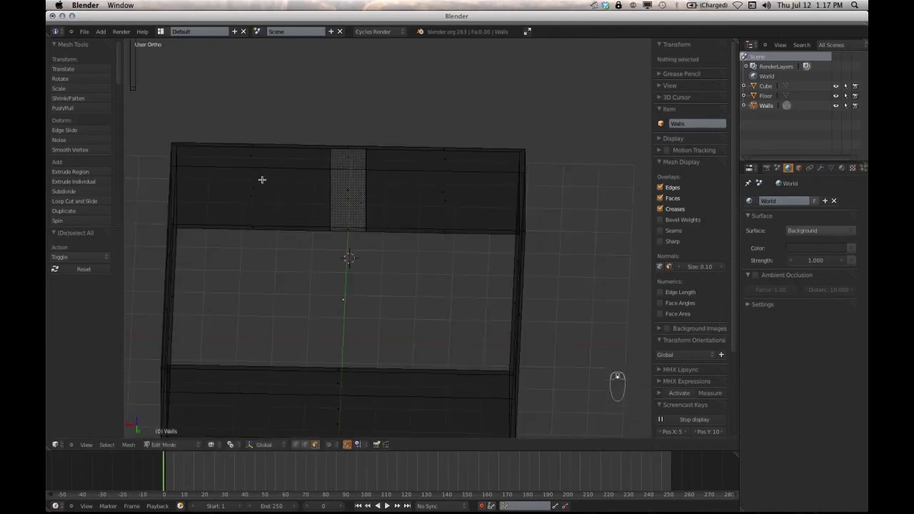
key(ctrl+r)
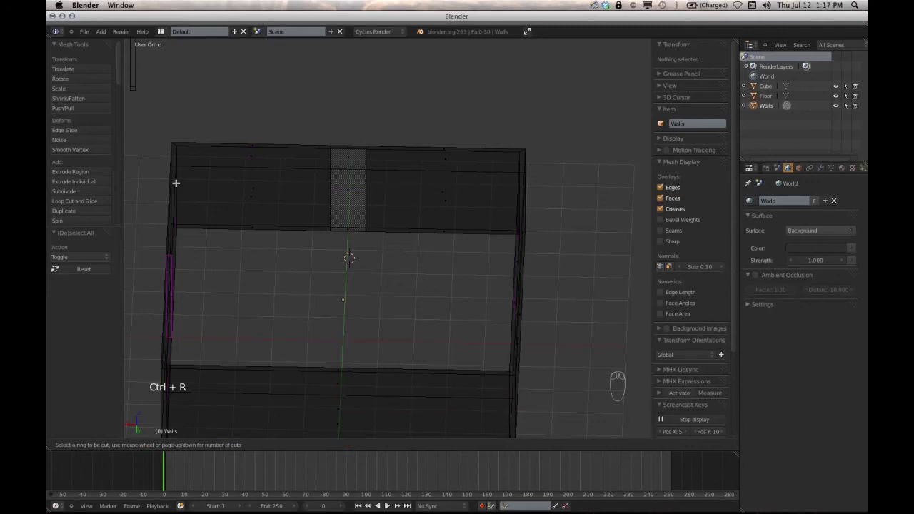
click(179, 185)
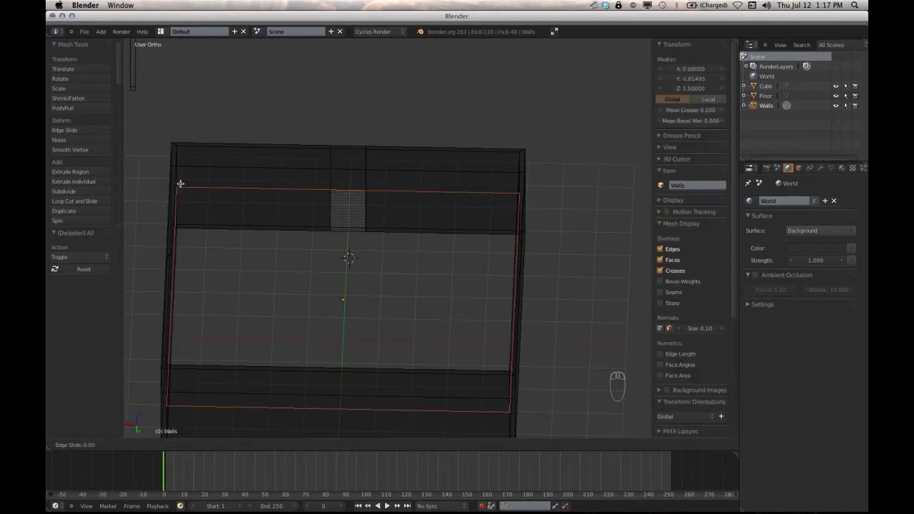
click(180, 184)
scroll(255, 184, up, 1)
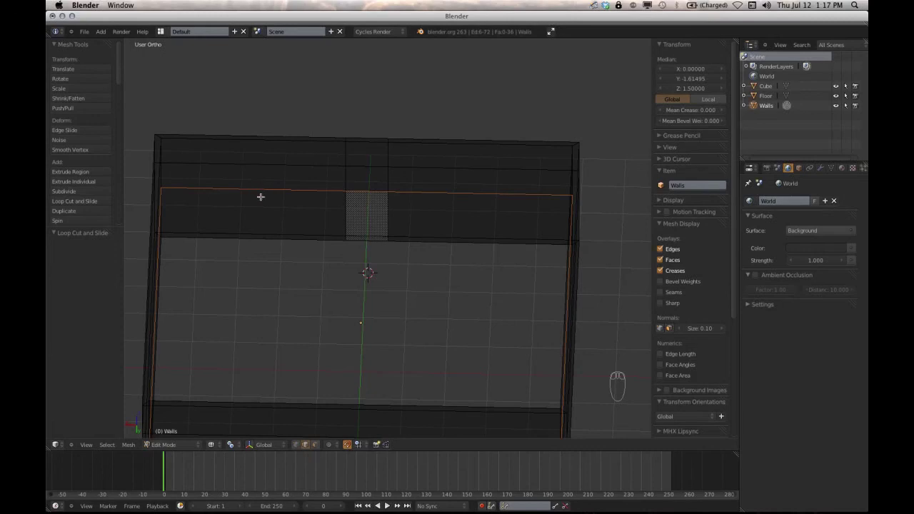
Set the inner horizontal cut's global median Z to 2.133.
middle_drag(260, 196, 288, 194)
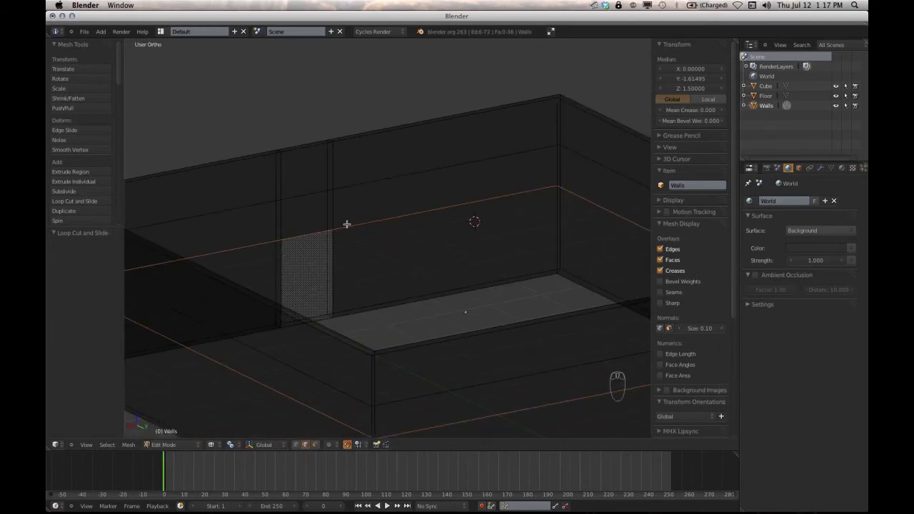
click(690, 90)
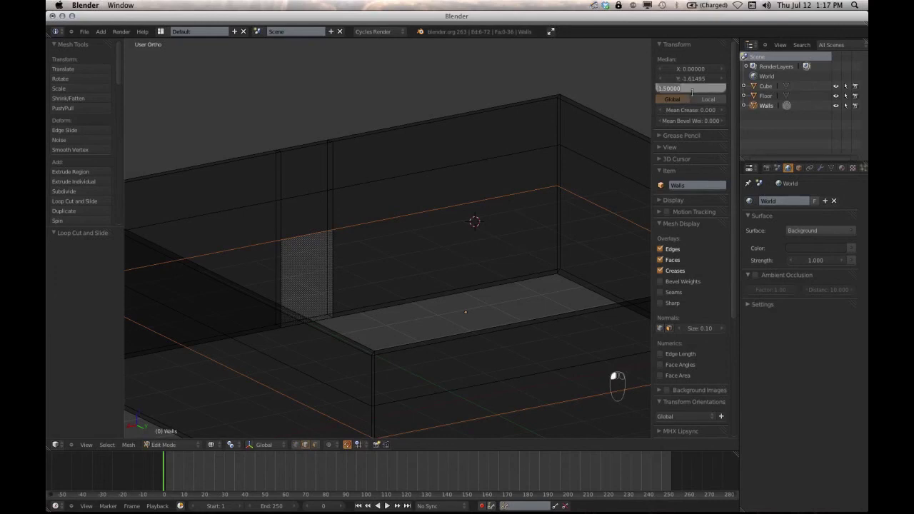
text(2.133)
key(Return)
In face selection mode, select both the inner and outer doorway faces of the front wall and delete them.
middle_drag(291, 123, 279, 242)
key(ctrl+Tab)
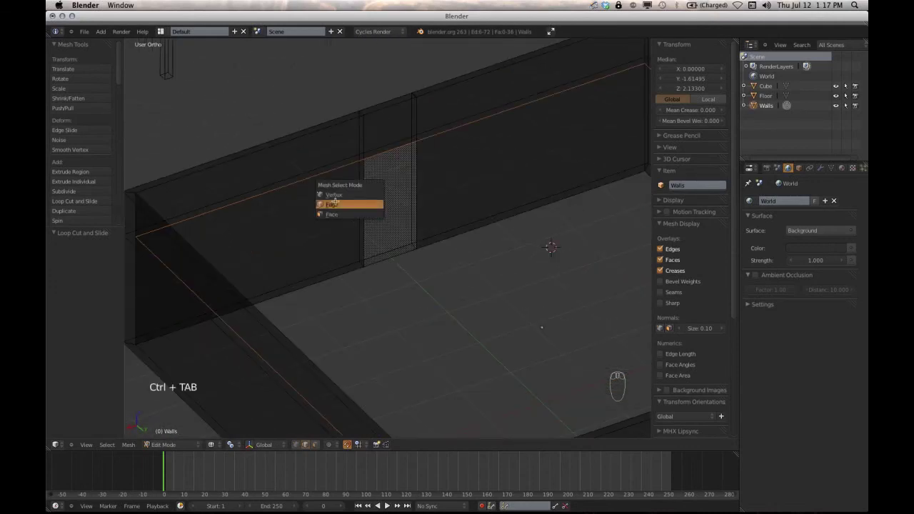
click(367, 213)
right_click(386, 198)
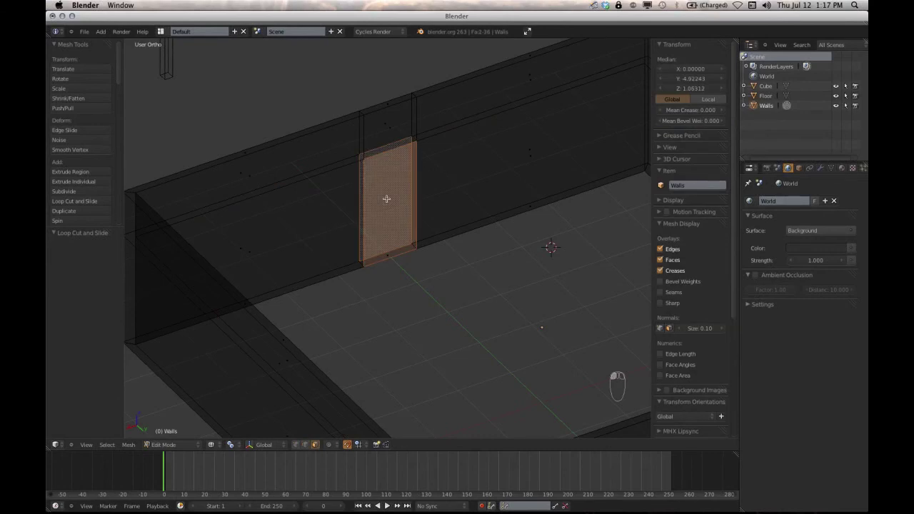
key(x)
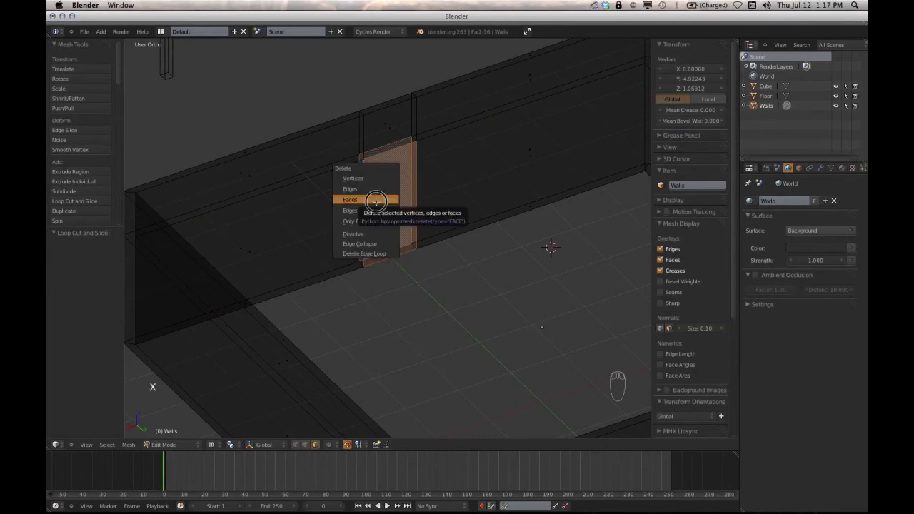
click(386, 199)
In edge selection mode, fill the positive X side of the doorway with a face between its inner and outer vertical edges.
key(ctrl+Tab)
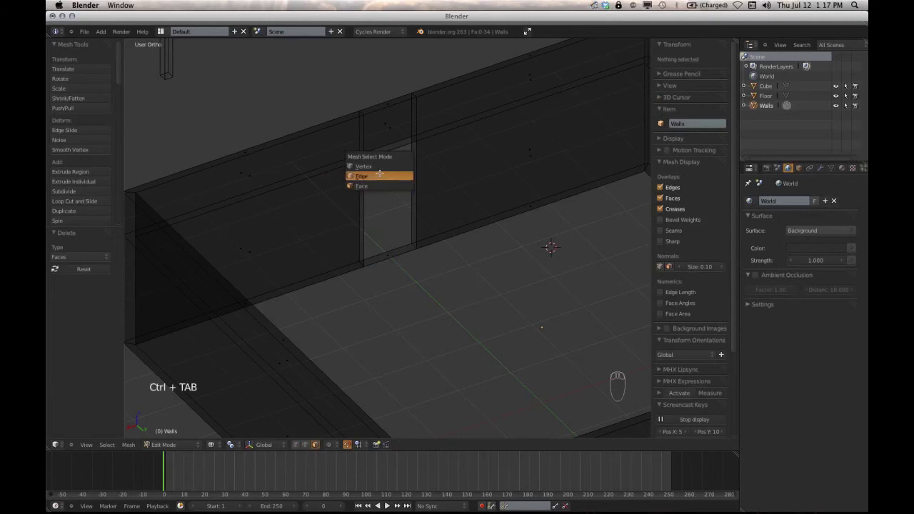
click(381, 177)
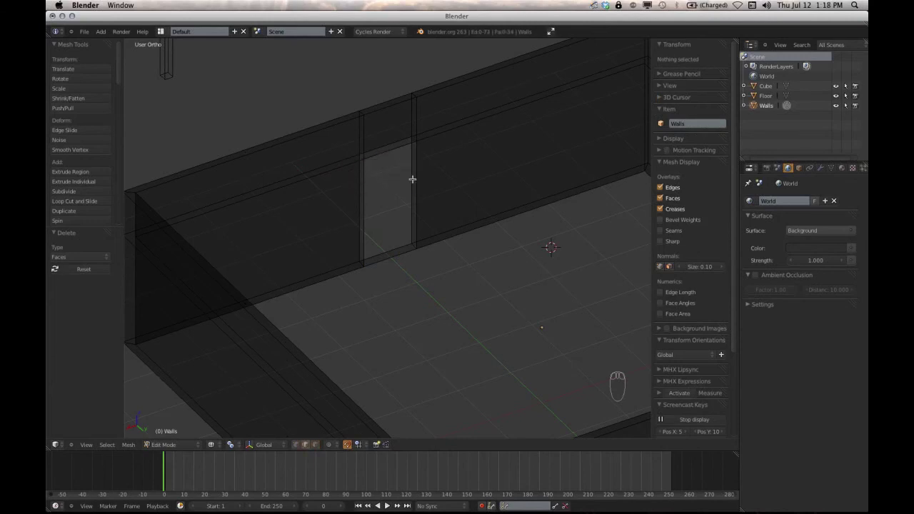
middle_drag(414, 178, 526, 230)
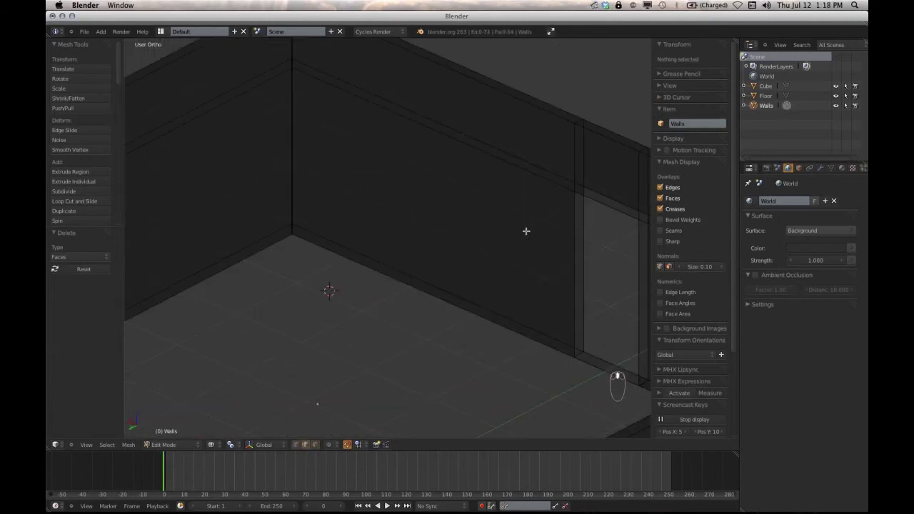
middle_drag(565, 288, 365, 226)
scroll(400, 239, up, 3)
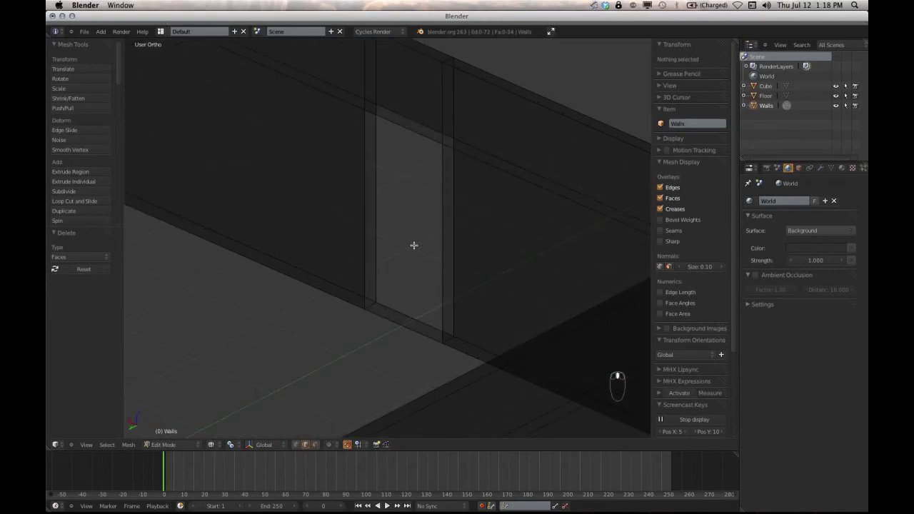
right_click(360, 204)
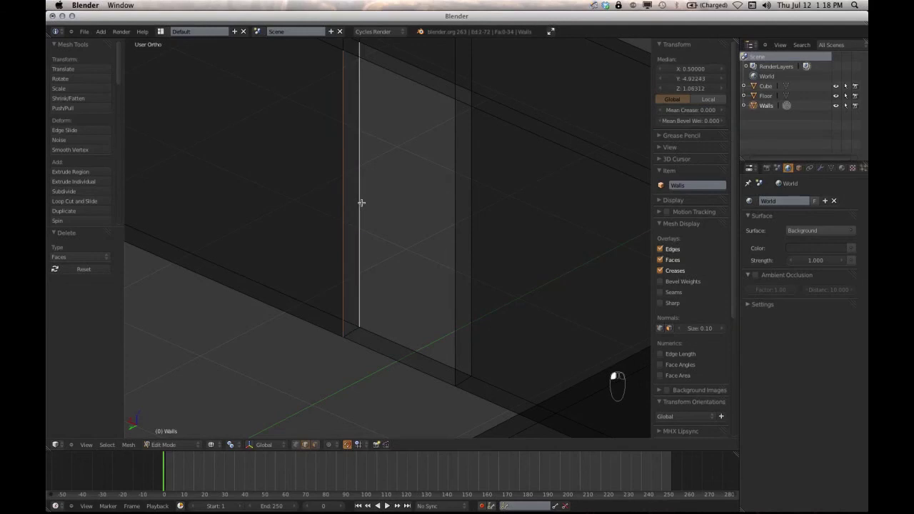
key(f)
Fill the top of the doorway with a face between the inner and outer horizontal edges.
middle_drag(367, 145, 391, 236)
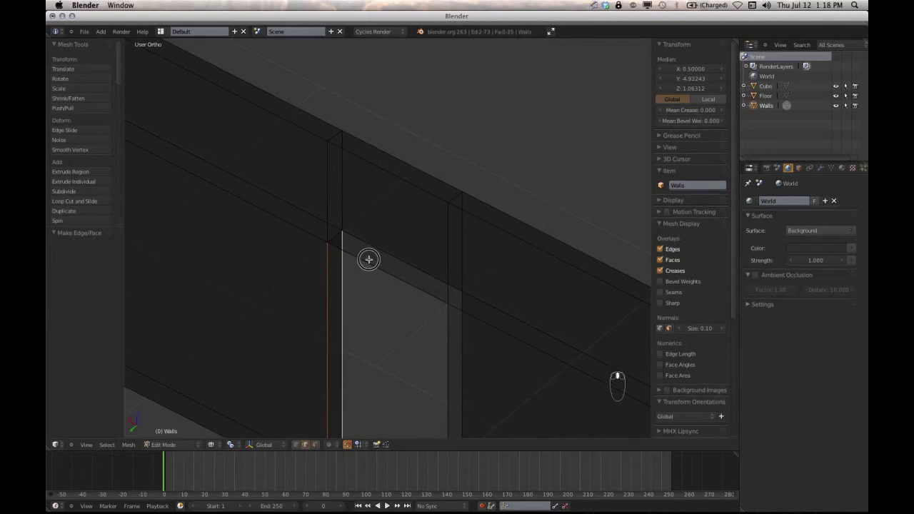
right_click(377, 250)
key(f)
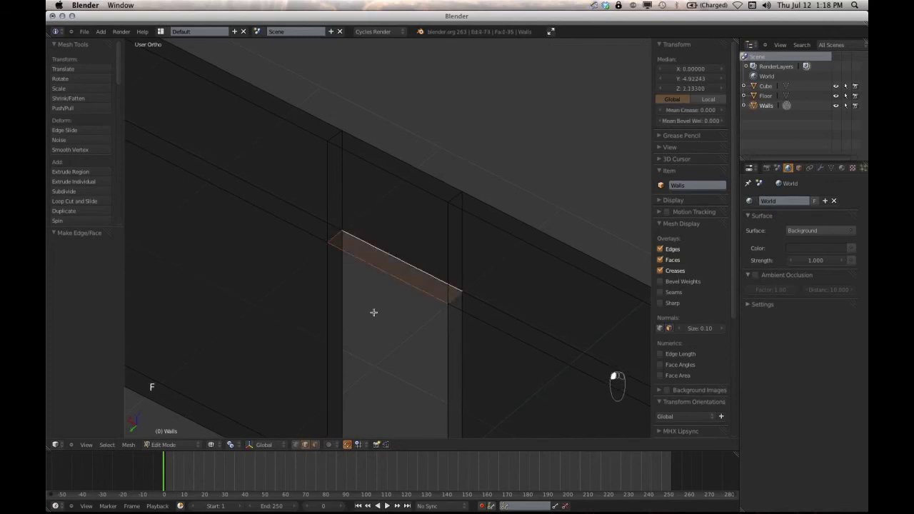
Fill the negative X side of the doorway with a face between its two vertical edges.
middle_drag(373, 312, 467, 316)
right_click(461, 315)
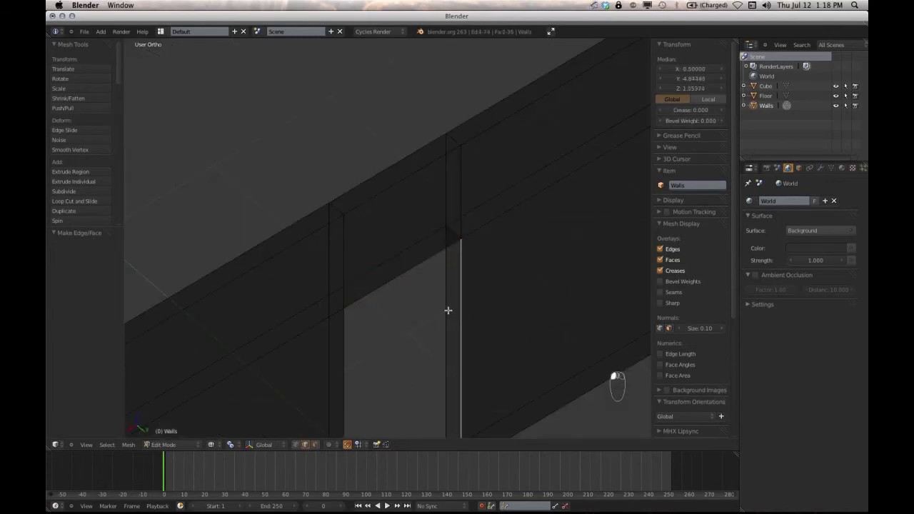
shift+right_click(446, 309)
In face selection mode, delete the threshold face along the bottom of the doorway.
key(ctrl+Tab)
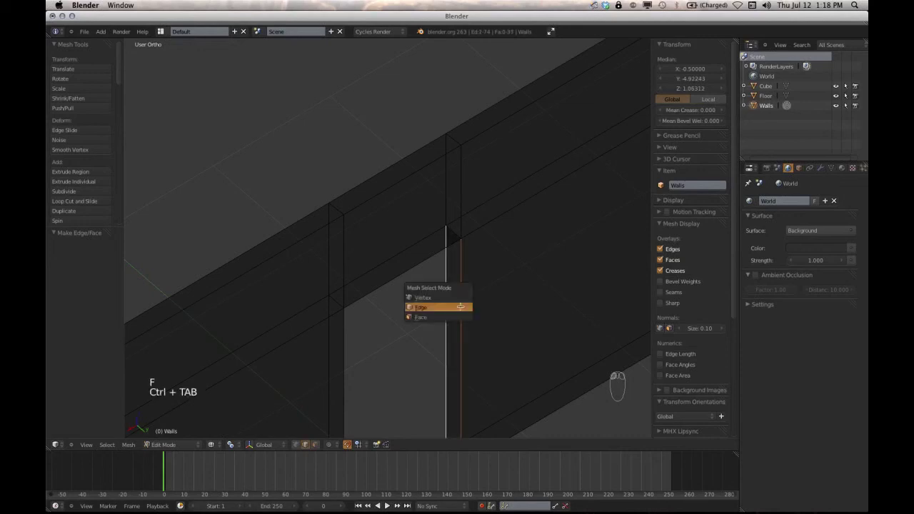
click(429, 316)
middle_drag(447, 340, 416, 184)
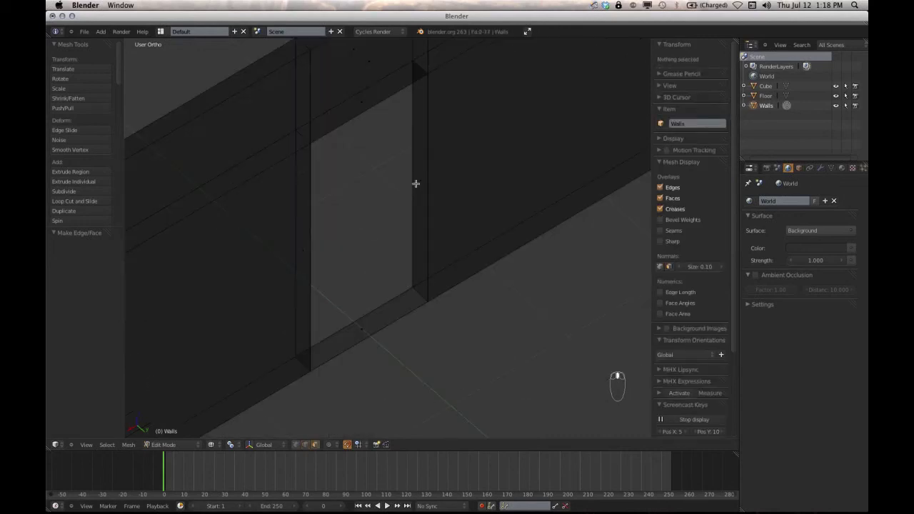
right_click(365, 319)
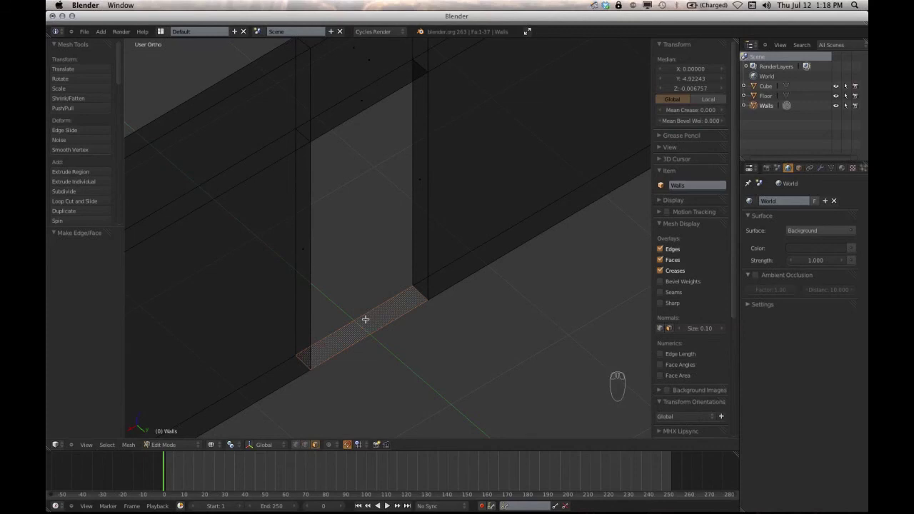
key(x)
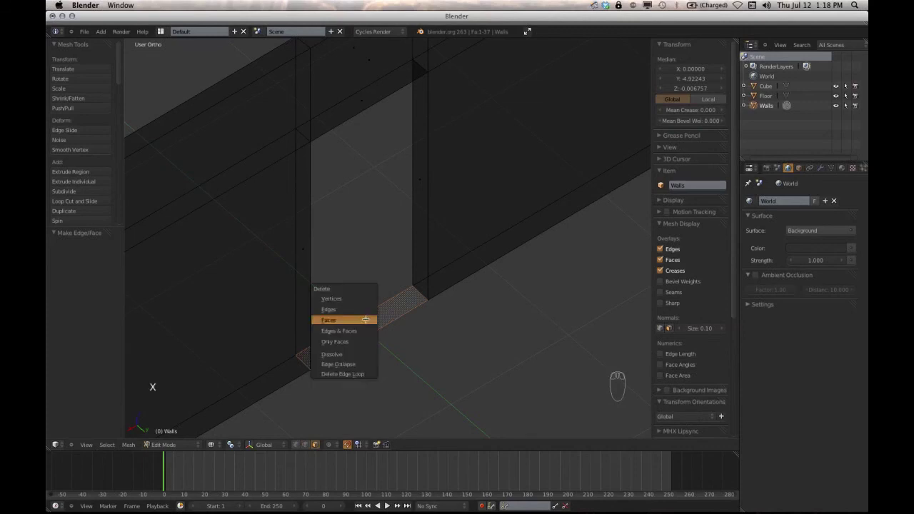
click(364, 318)
Switch to solid shading and examine the doorway's proportions in the front wall from outside the room.
mouse_move(364, 319)
middle_down()
mouse_move(366, 277)
mouse_move(350, 281)
mouse_move(504, 243)
mouse_move(414, 244)
mouse_move(458, 274)
mouse_move(569, 250)
mouse_move(397, 240)
mouse_move(410, 270)
mouse_move(391, 266)
mouse_move(432, 225)
mouse_move(457, 171)
mouse_move(445, 159)
mouse_move(457, 157)
mouse_move(442, 165)
mouse_move(447, 173)
middle_up()
key(z)
scroll(501, 244, down, 4)
scroll(426, 245, up, 1)
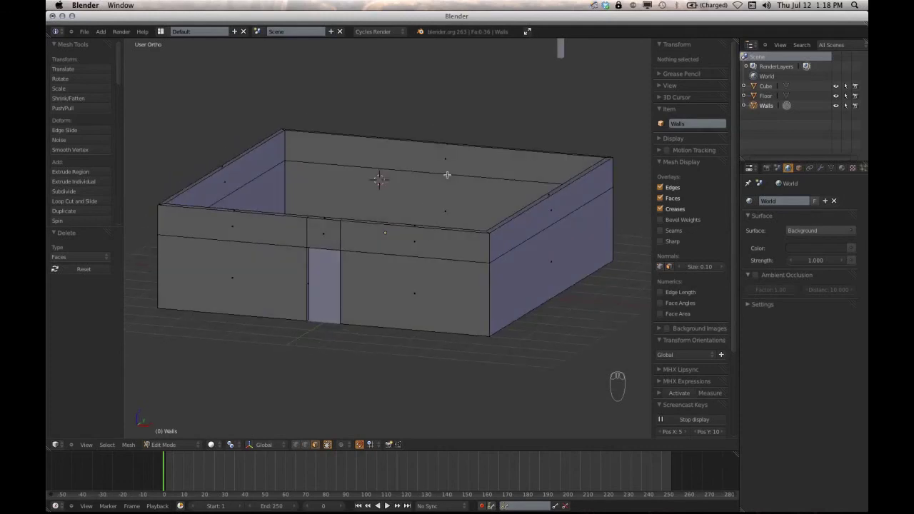
scroll(424, 207, down, 1)
scroll(424, 206, up, 1)
middle_drag(426, 206, 485, 249)
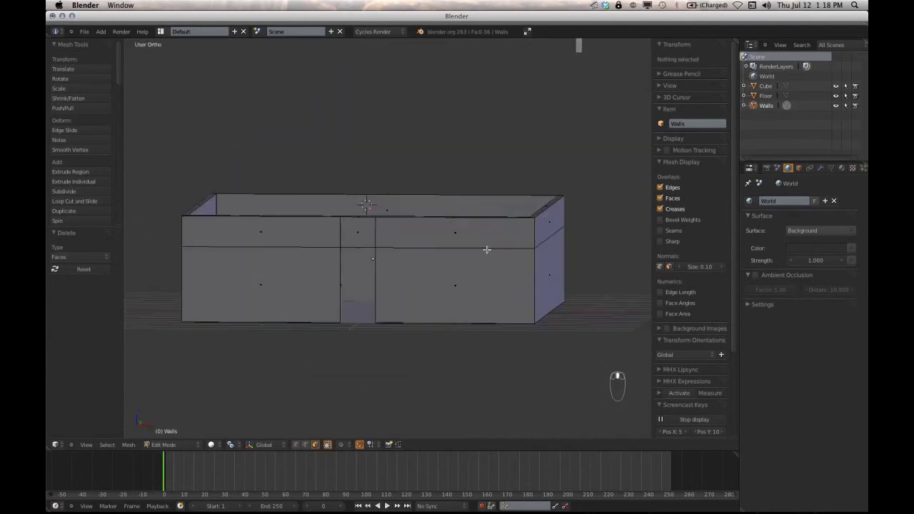
middle_drag(408, 262, 483, 261)
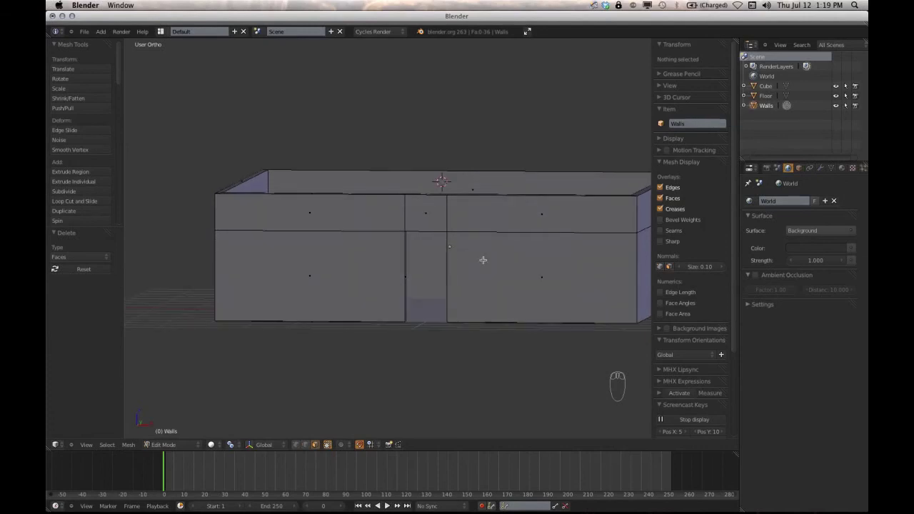
scroll(460, 270, up, 2)
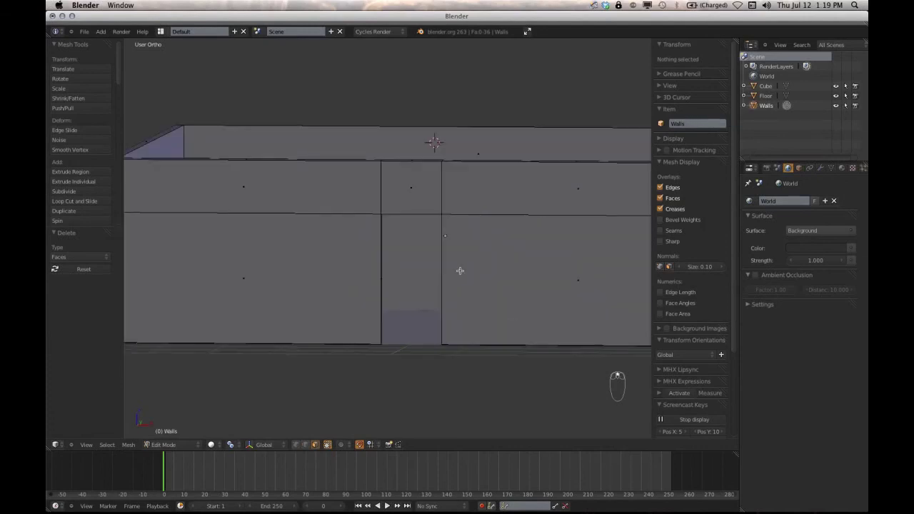
mouse_move(487, 254)
middle_down()
mouse_move(476, 264)
mouse_move(482, 242)
middle_up()
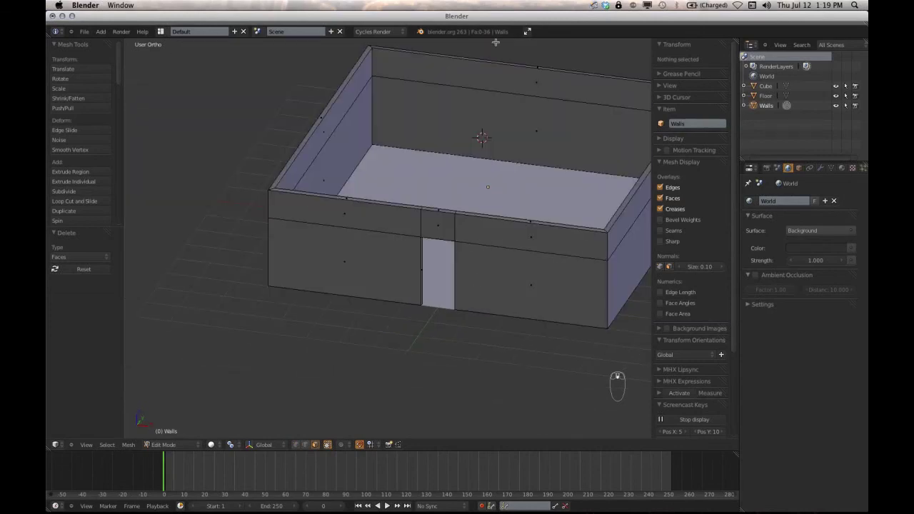
Inspect the doorway opening and its side face up close to check the wall thickness.
middle_drag(445, 150, 433, 210)
scroll(447, 264, up, 5)
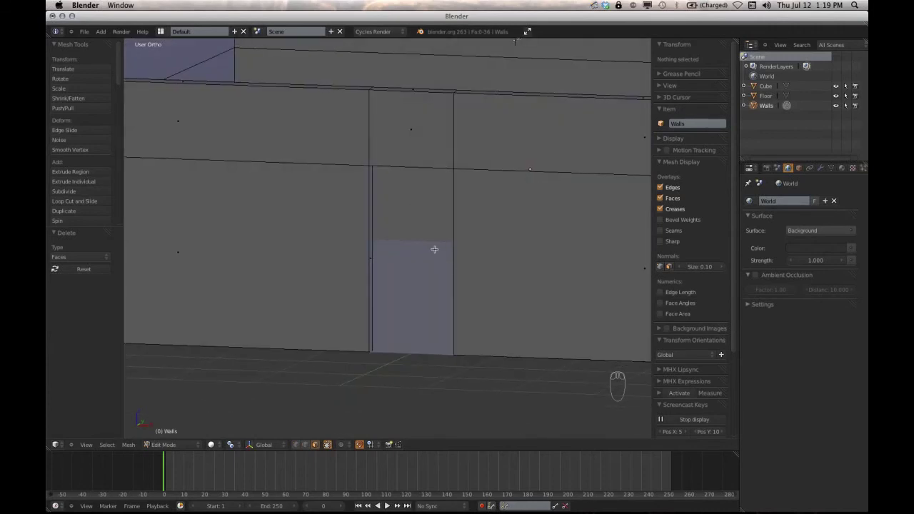
middle_drag(433, 247, 431, 210)
scroll(431, 226, up, 1)
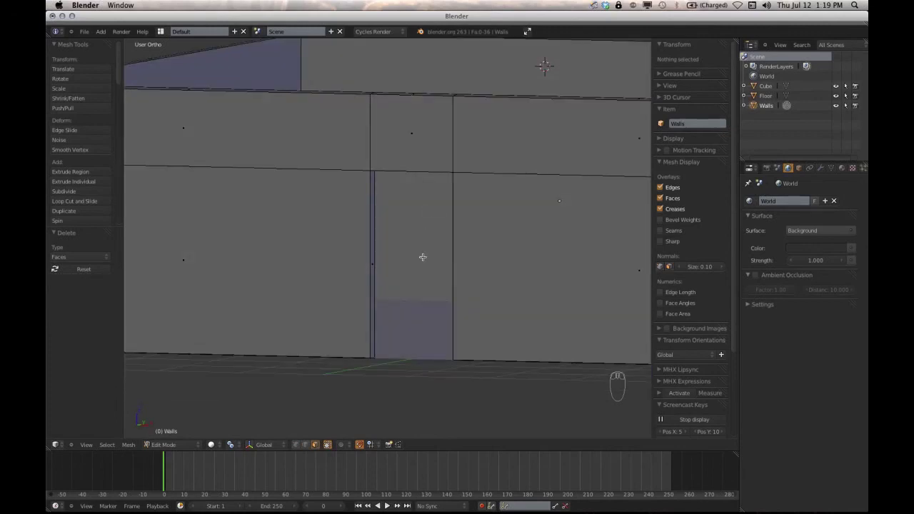
scroll(422, 253, up, 6)
scroll(423, 255, up, 4)
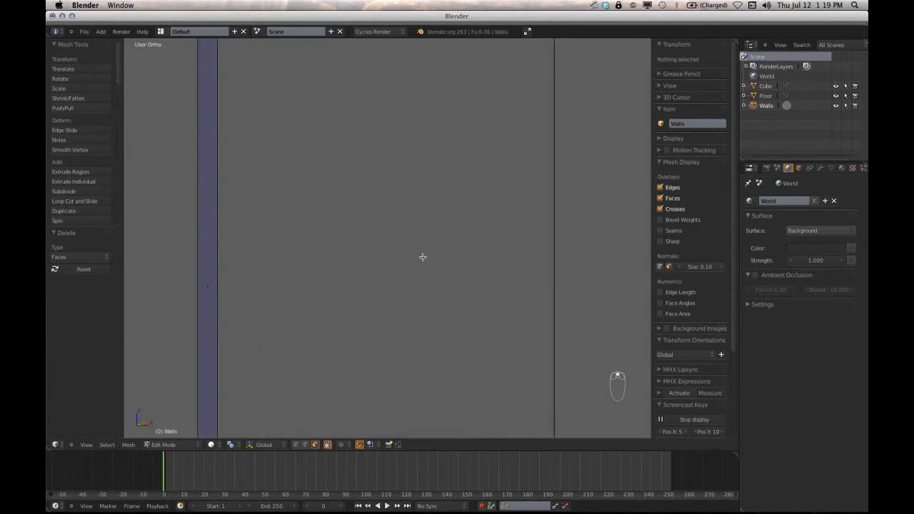
scroll(353, 259, down, 4)
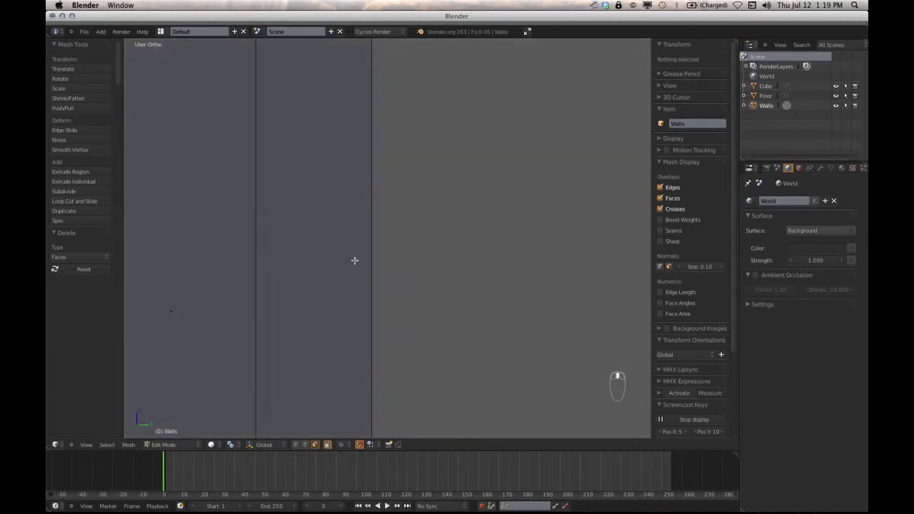
scroll(311, 267, down, 5)
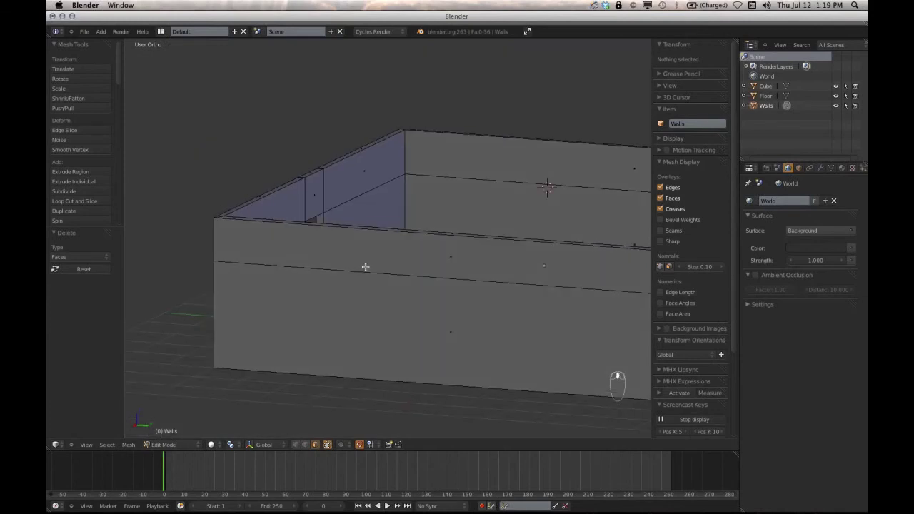
View the room from the top and select the top face of the negative X side wall.
middle_drag(365, 265, 412, 321)
shift+middle_drag(480, 296, 300, 201)
key(KP_7)
scroll(295, 209, down, 5)
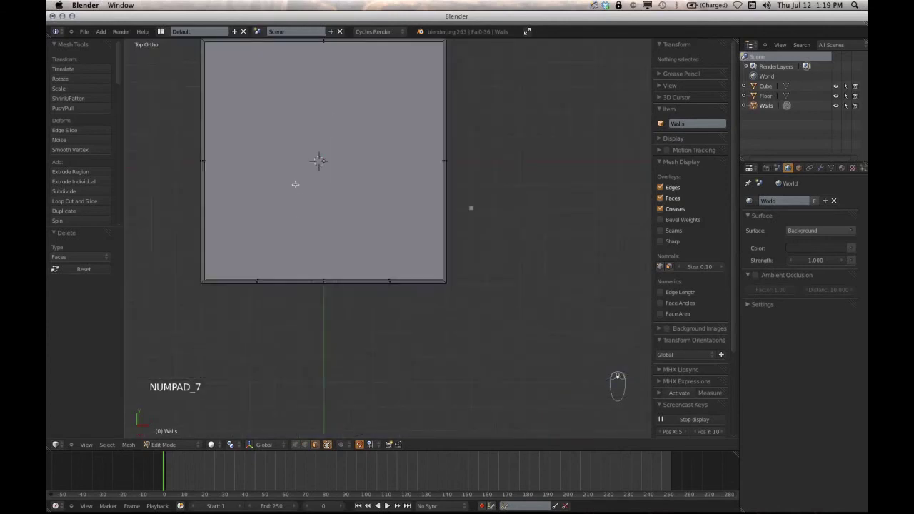
drag(231, 141, 360, 146)
right_click(359, 146)
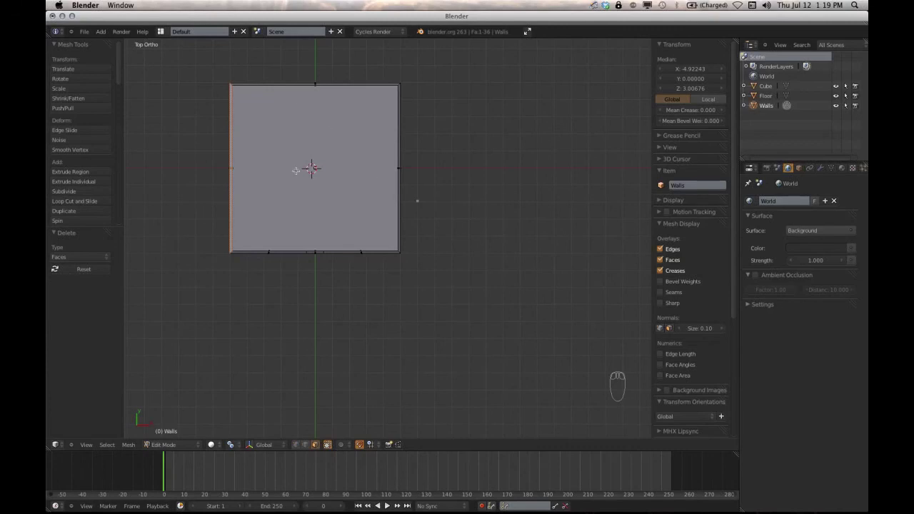
scroll(306, 167, up, 5)
scroll(355, 184, down, 2)
Examine the whole room with its walls, floor and doorway from several angles.
middle_drag(229, 193, 356, 197)
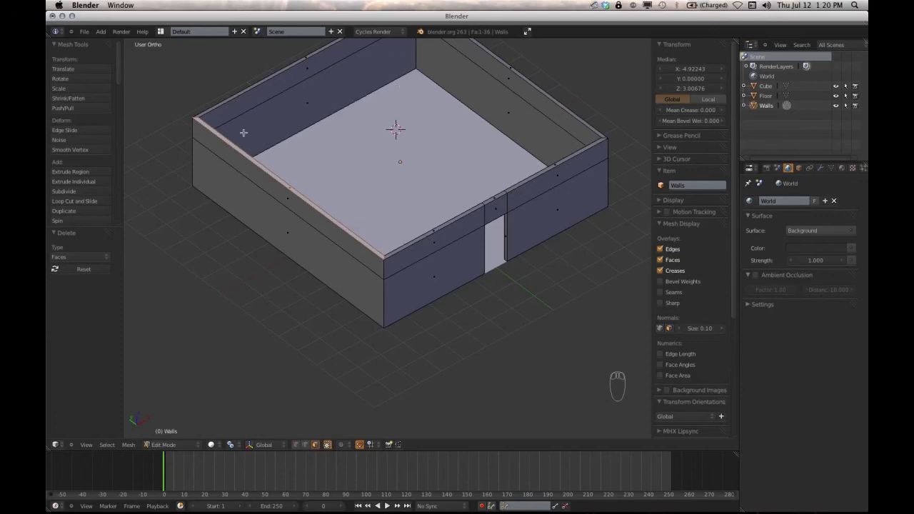
middle_drag(472, 207, 432, 232)
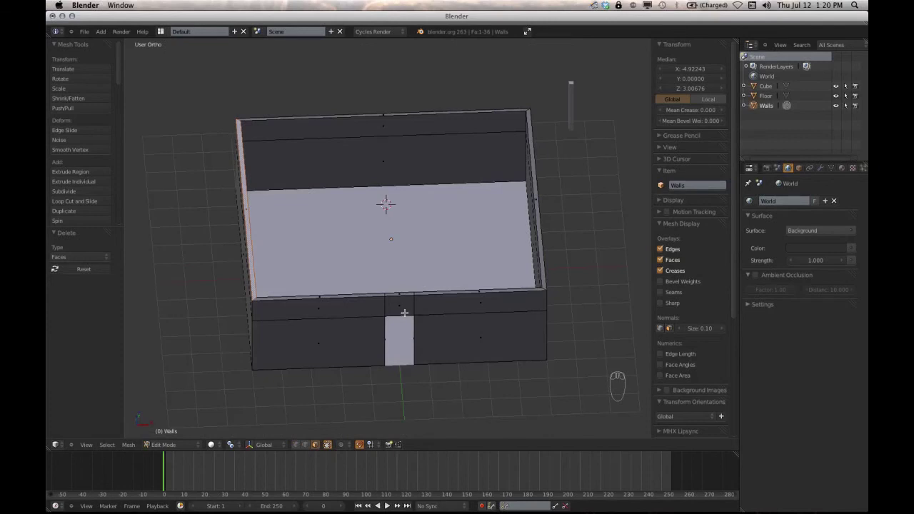
scroll(405, 297, up, 1)
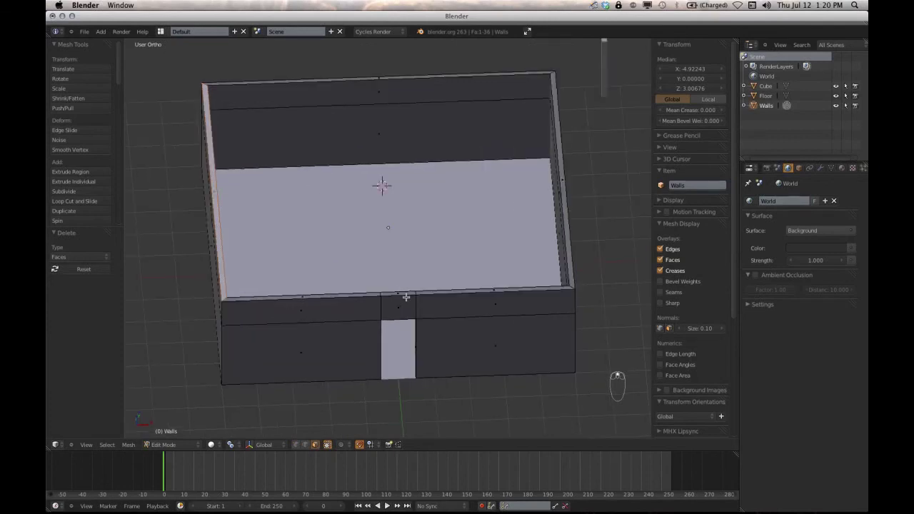
scroll(404, 297, down, 2)
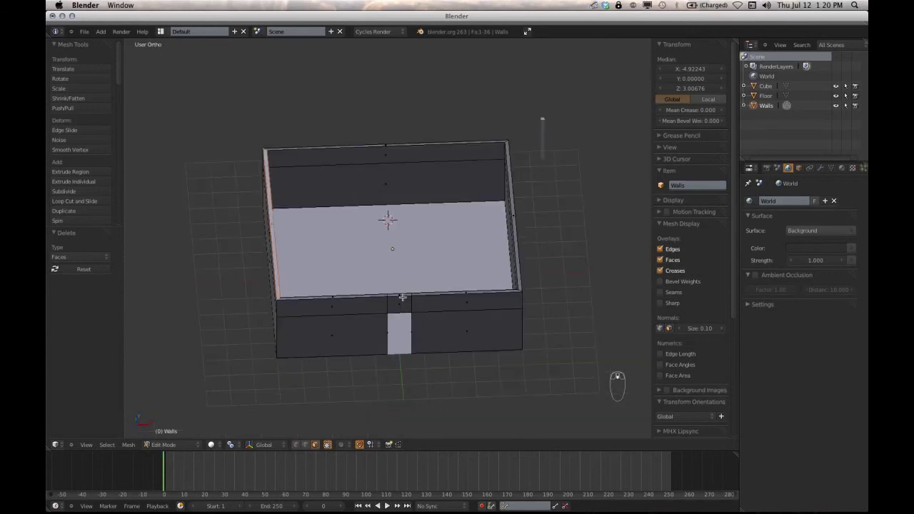
middle_drag(402, 296, 434, 314)
scroll(411, 257, up, 1)
middle_drag(411, 256, 422, 271)
scroll(414, 274, up, 1)
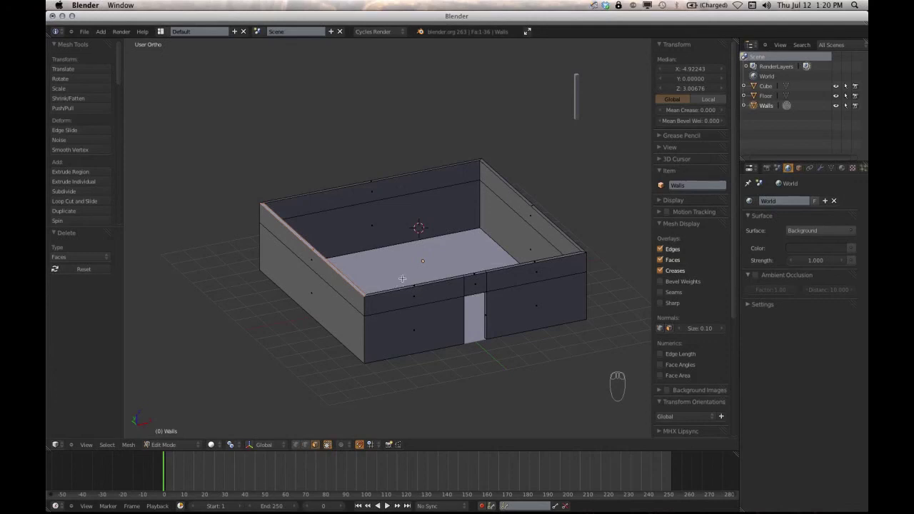
scroll(402, 278, up, 1)
middle_drag(402, 279, 433, 280)
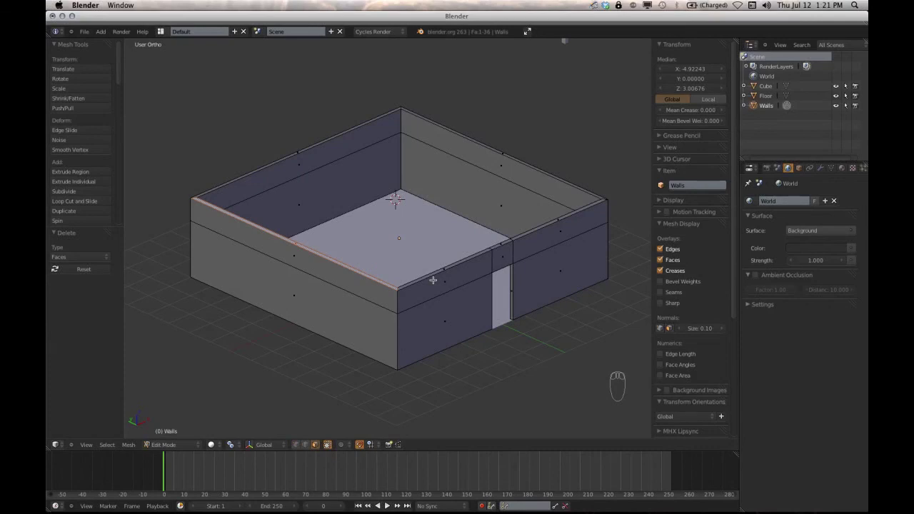
scroll(431, 275, up, 1)
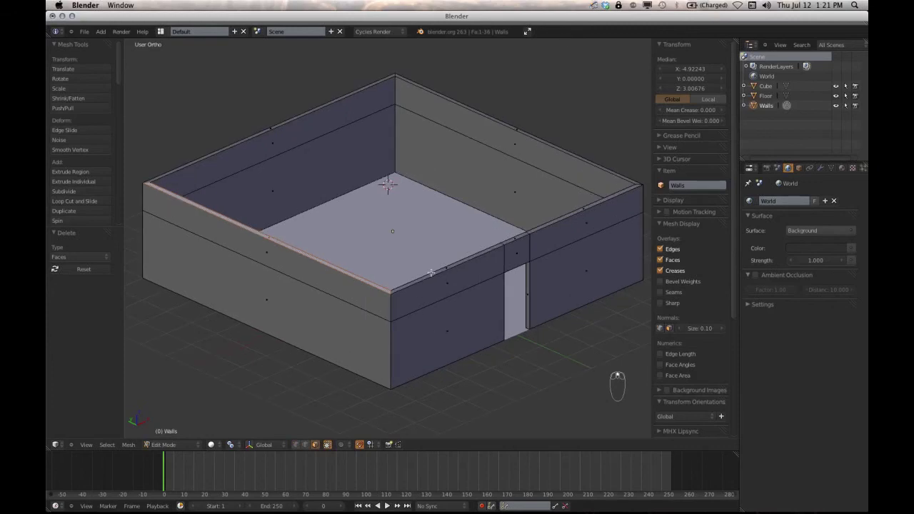
scroll(421, 271, down, 1)
middle_drag(411, 270, 425, 259)
scroll(407, 262, down, 1)
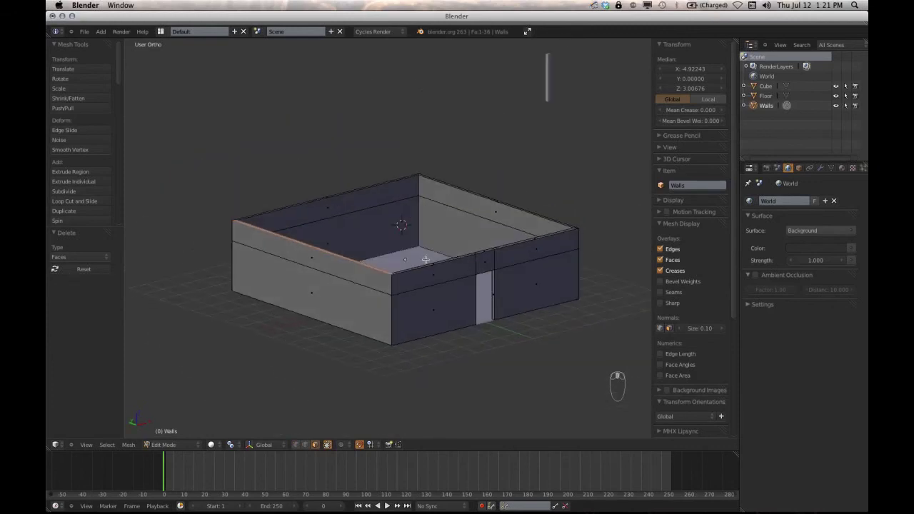